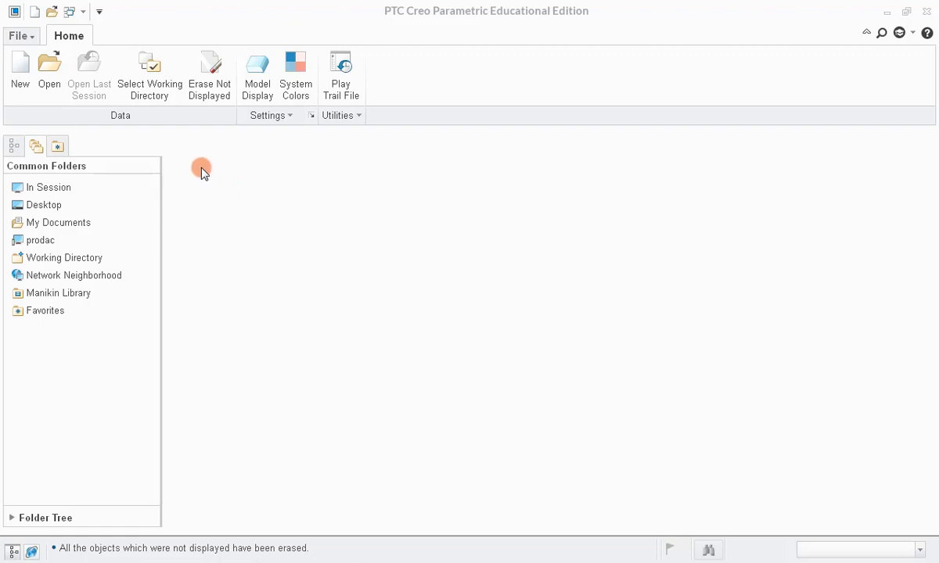
# Open the e100-014.asm assembly file
pyautogui.click(50, 72)
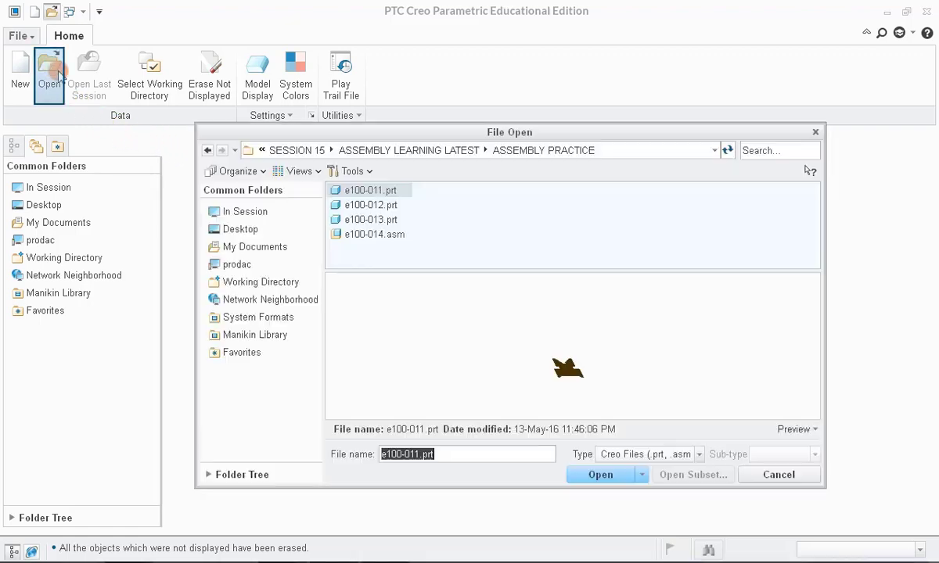
pyautogui.click(368, 235)
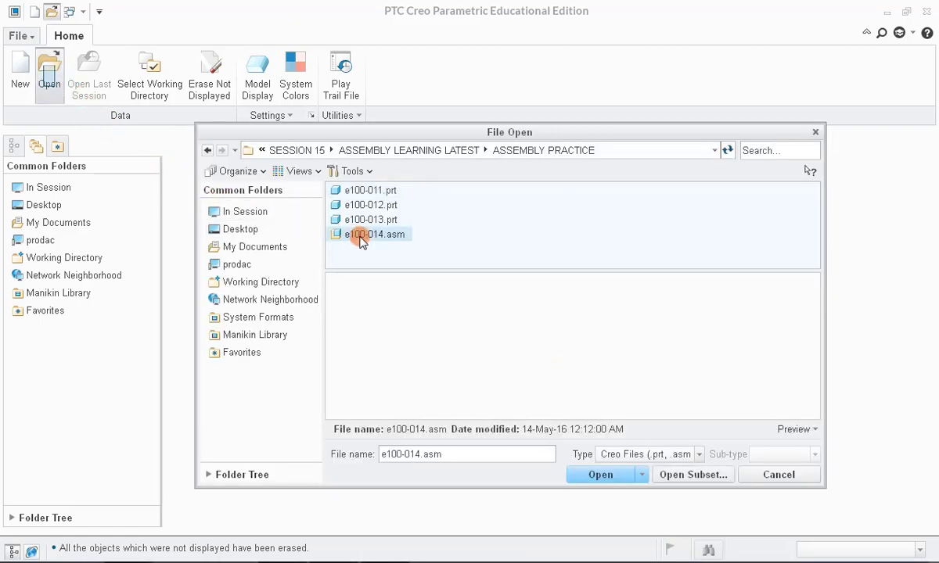
pyautogui.click(603, 477)
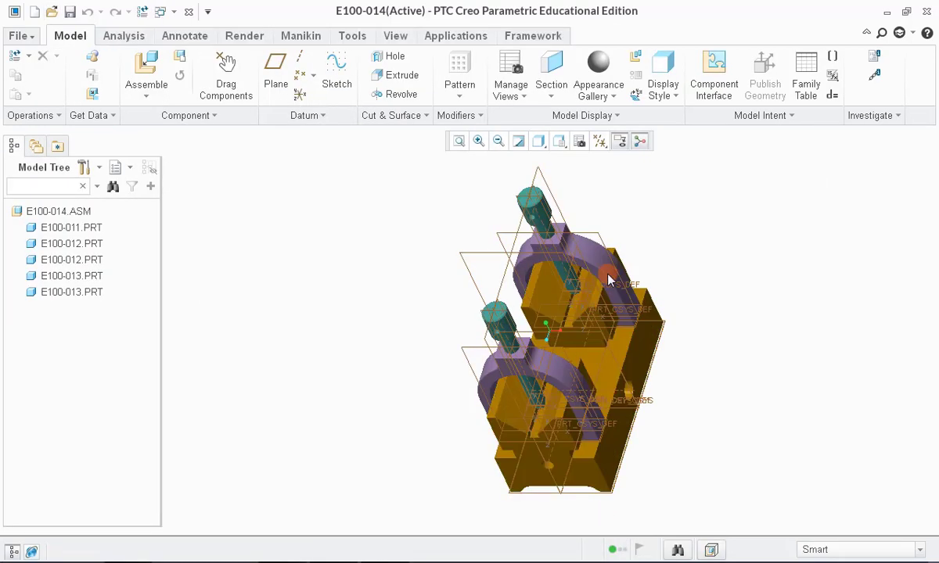
# Hide all datum planes, axes, points, coordinate systems and the spin center
pyautogui.click(601, 143)
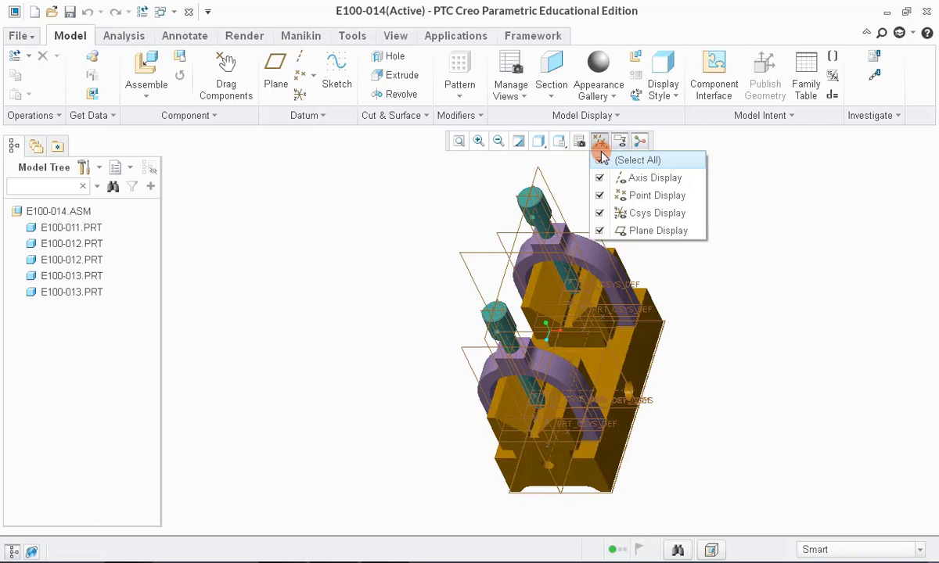
pyautogui.click(599, 161)
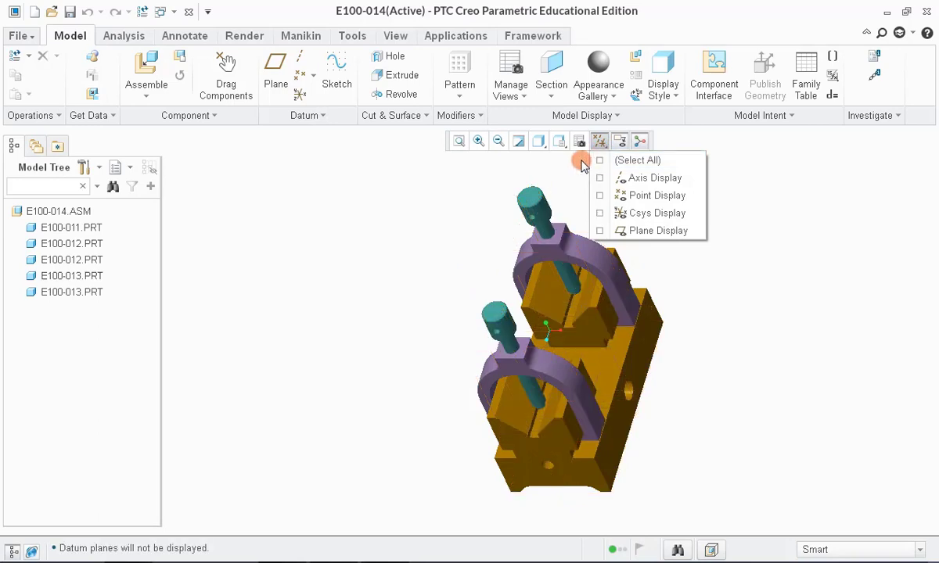
pyautogui.click(640, 140)
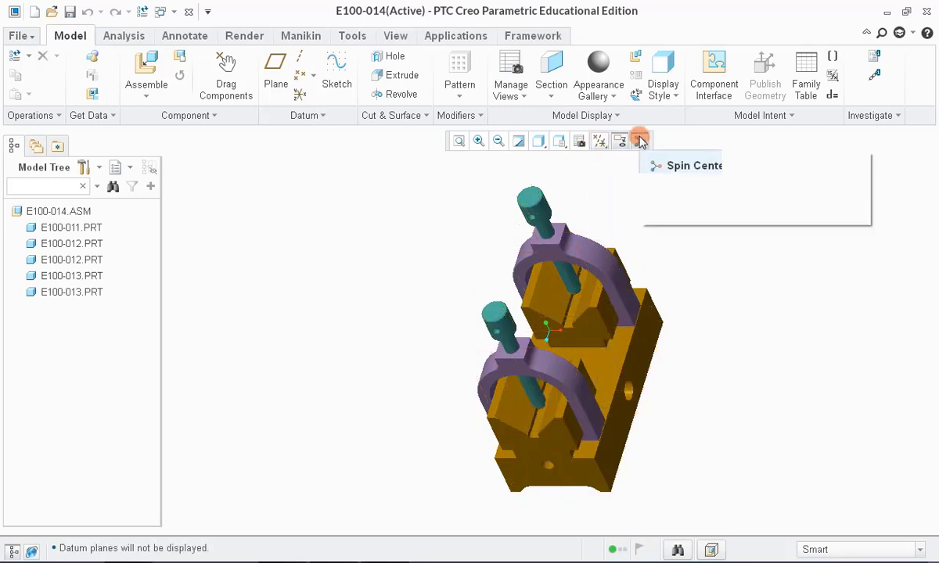
pyautogui.click(640, 140)
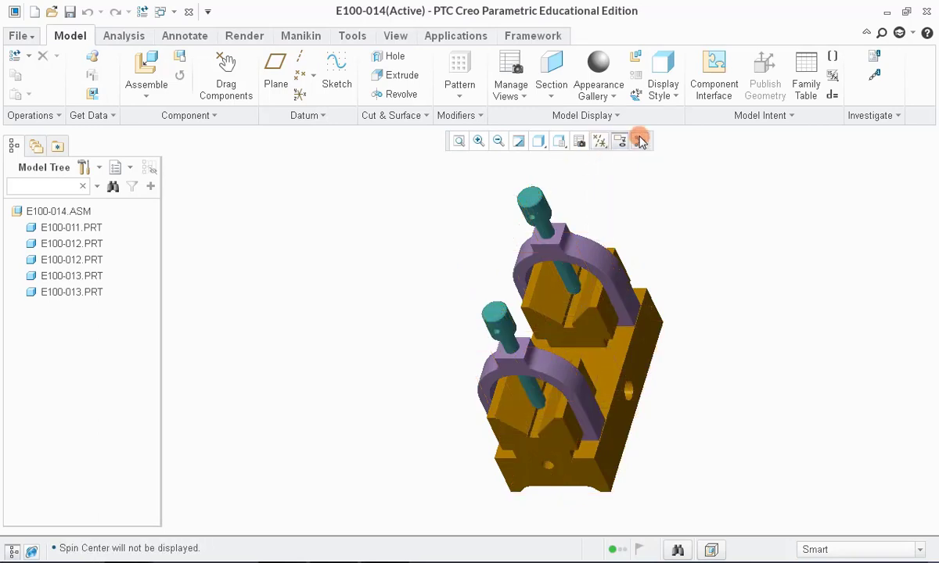
# Set the display style to Shading With Edges and go to the View Manager's Explode list
pyautogui.click(539, 140)
pyautogui.click(538, 178)
pyautogui.click(580, 142)
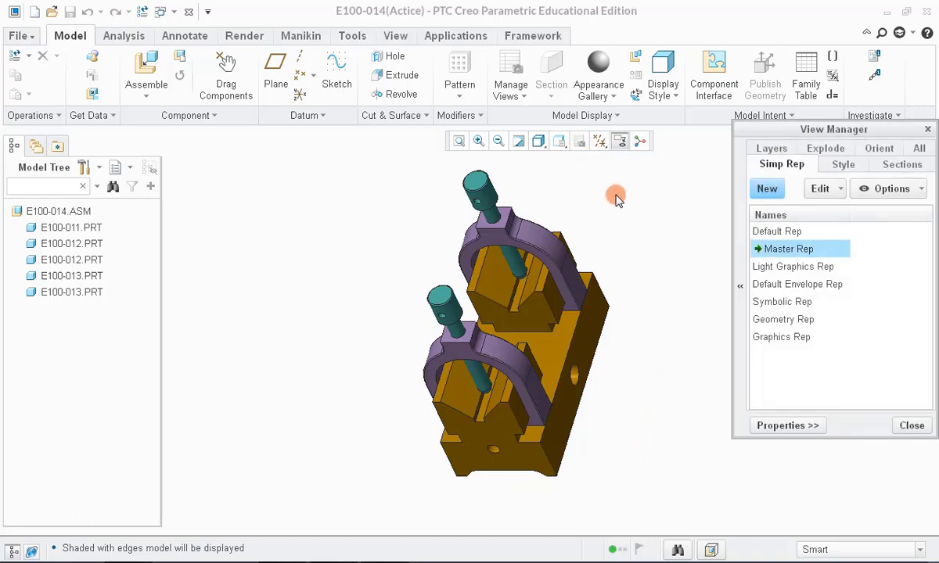
pyautogui.click(833, 149)
pyautogui.click(823, 166)
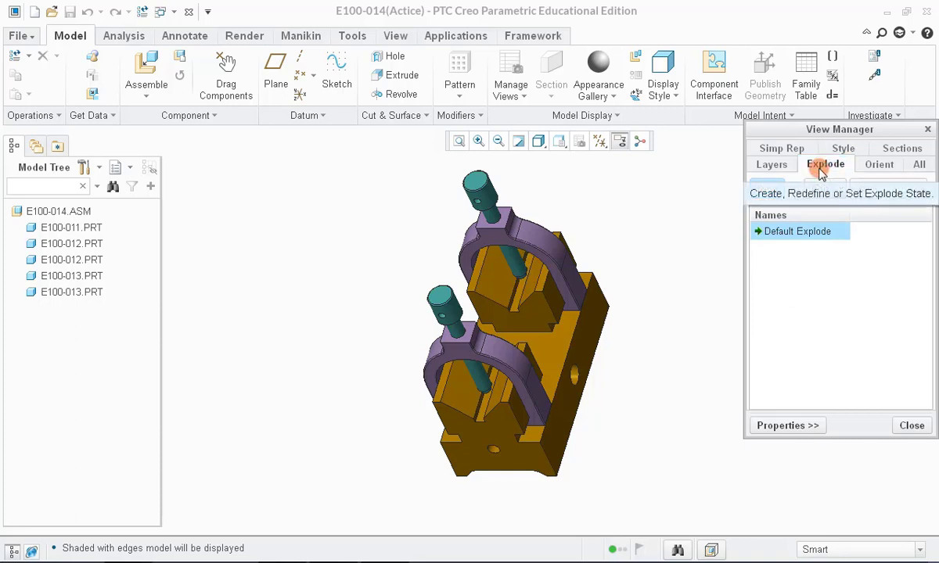
# Create a new explode state named EXPLO-01 and show its properties
pyautogui.click(767, 190)
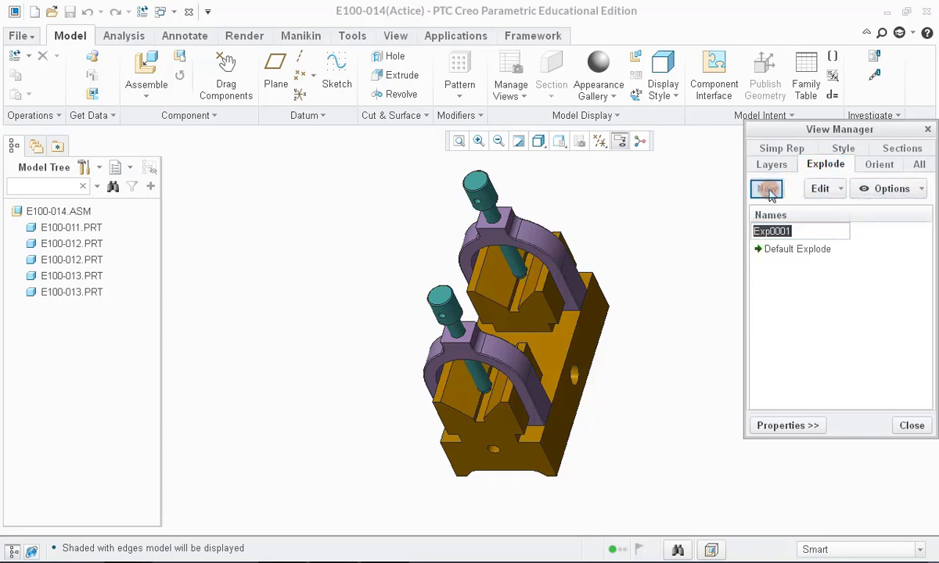
pyautogui.click(798, 233)
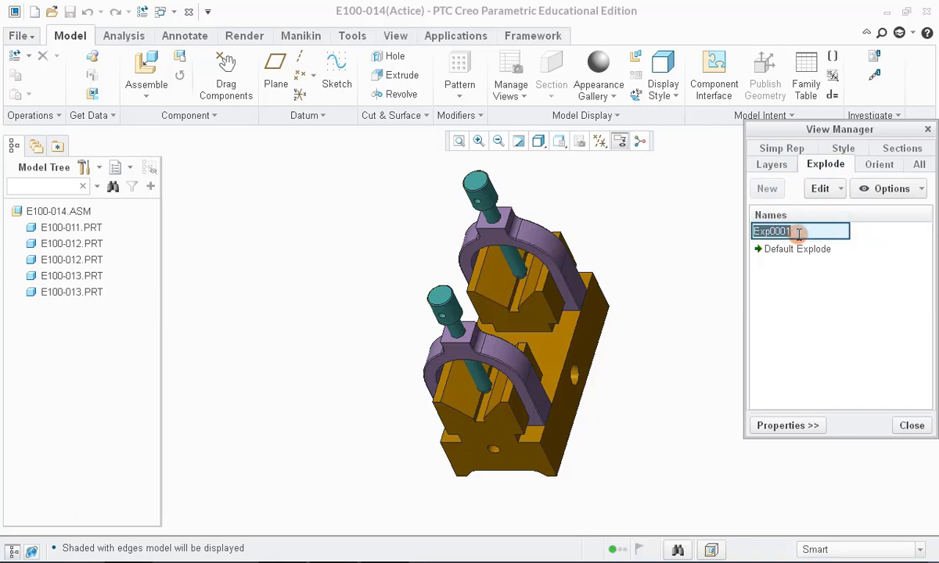
pyautogui.write('EX')
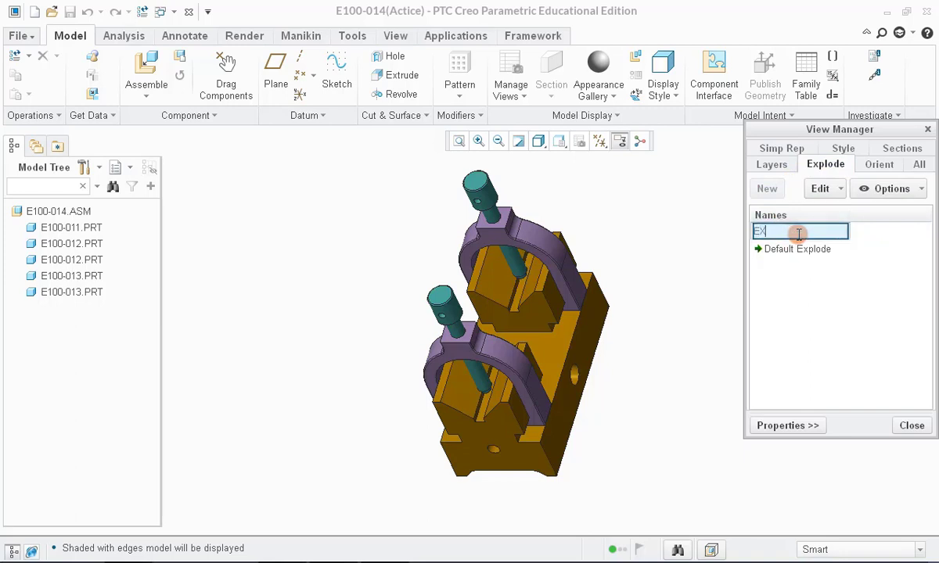
pyautogui.write('PLO-01')
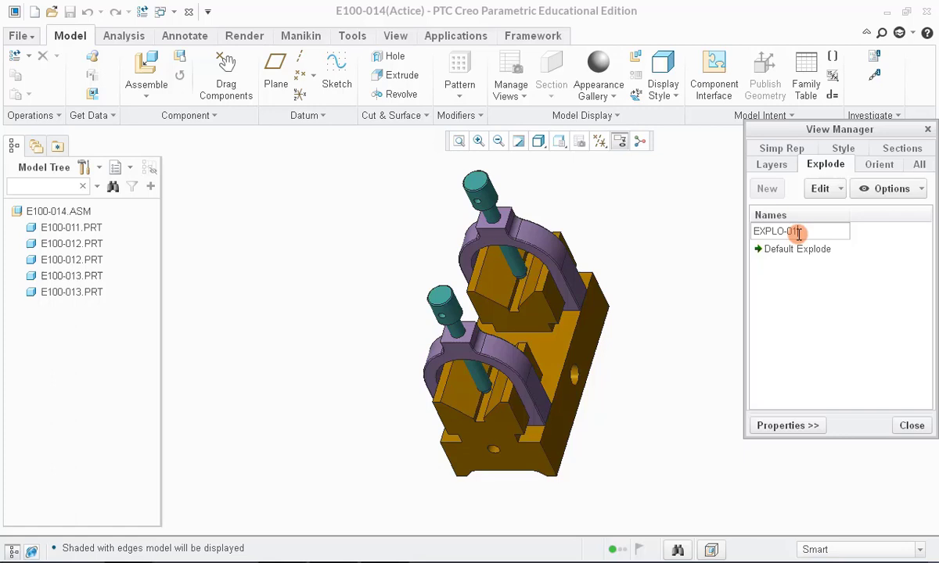
pyautogui.press('Return')
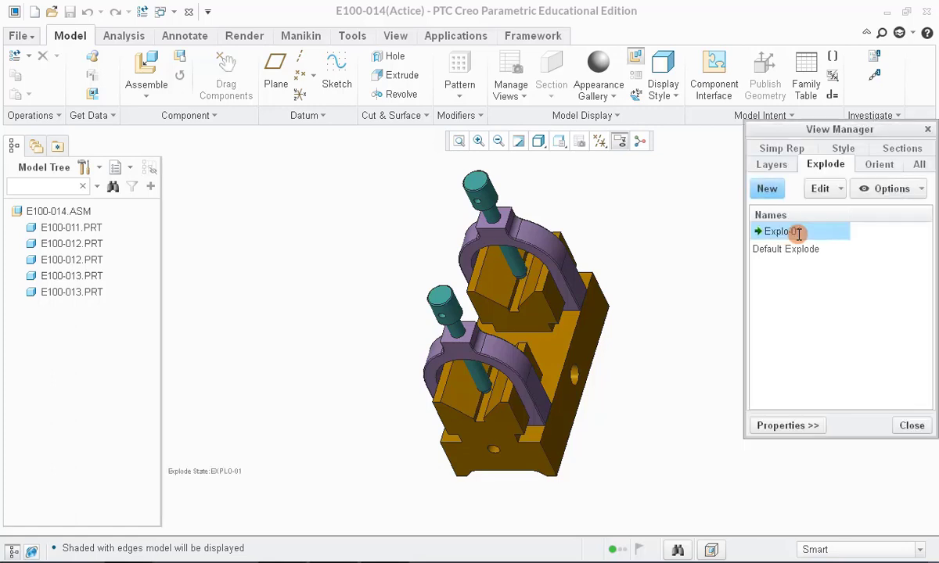
pyautogui.click(814, 426)
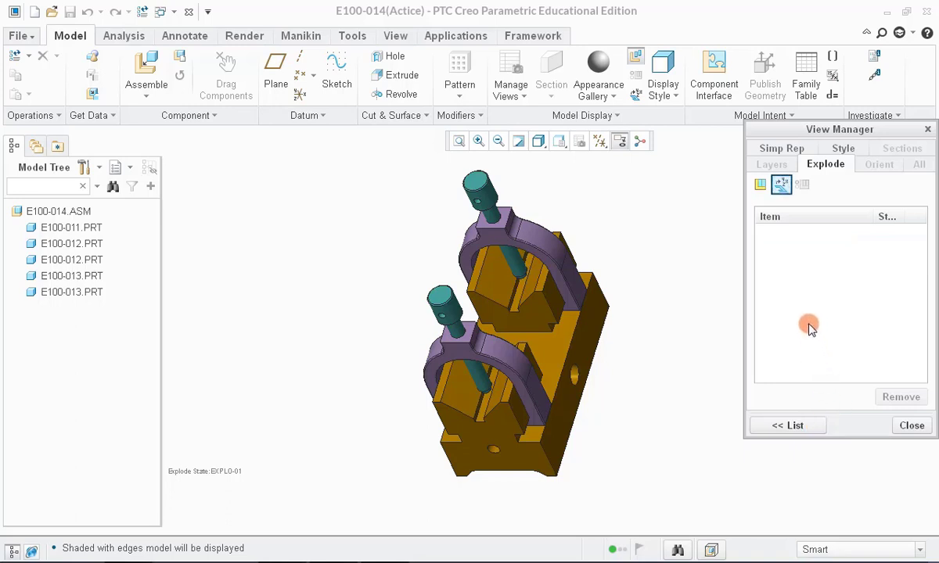
# Pull the upper yoke and its pin away from the base block
pyautogui.click(782, 185)
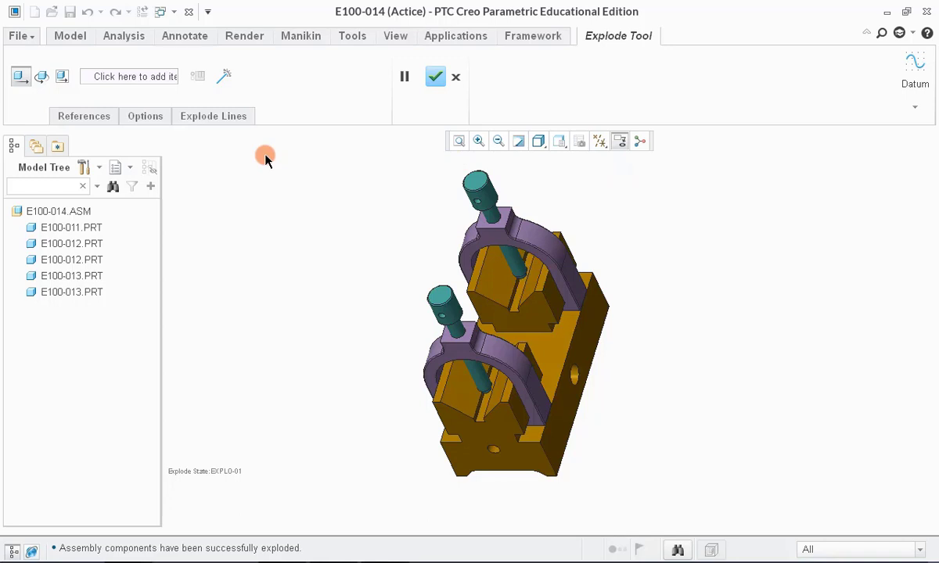
pyautogui.moveTo(318, 221); pyautogui.dragTo(438, 268, button='middle')
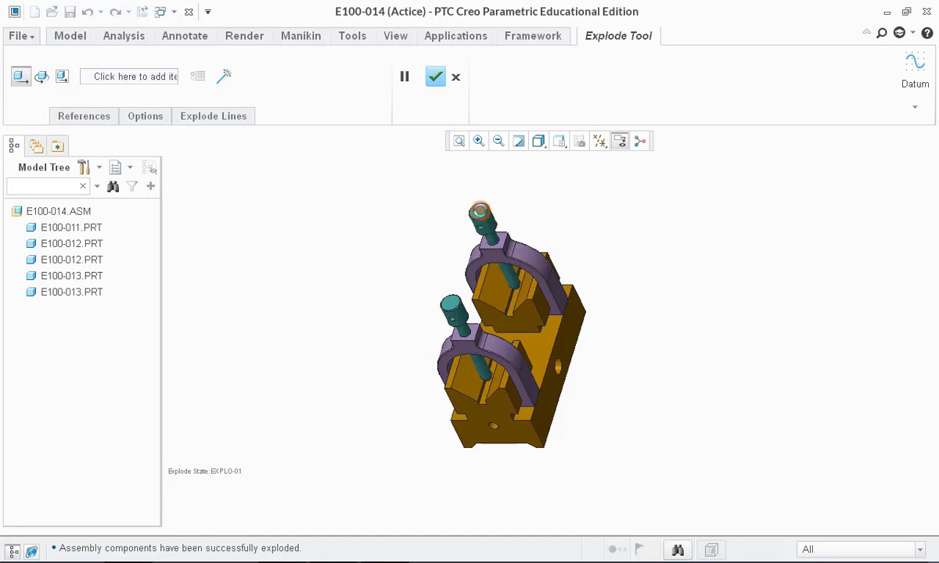
pyautogui.click(479, 211)
pyautogui.moveTo(497, 221); pyautogui.dragTo(557, 293, button='middle')
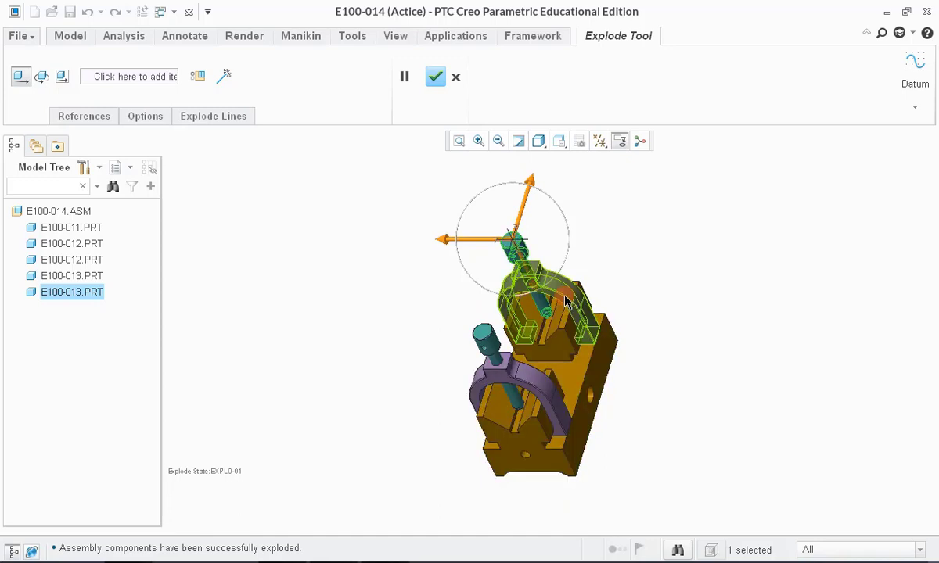
pyautogui.keyDown('ctrl'); pyautogui.click(572, 296); pyautogui.keyUp('ctrl')
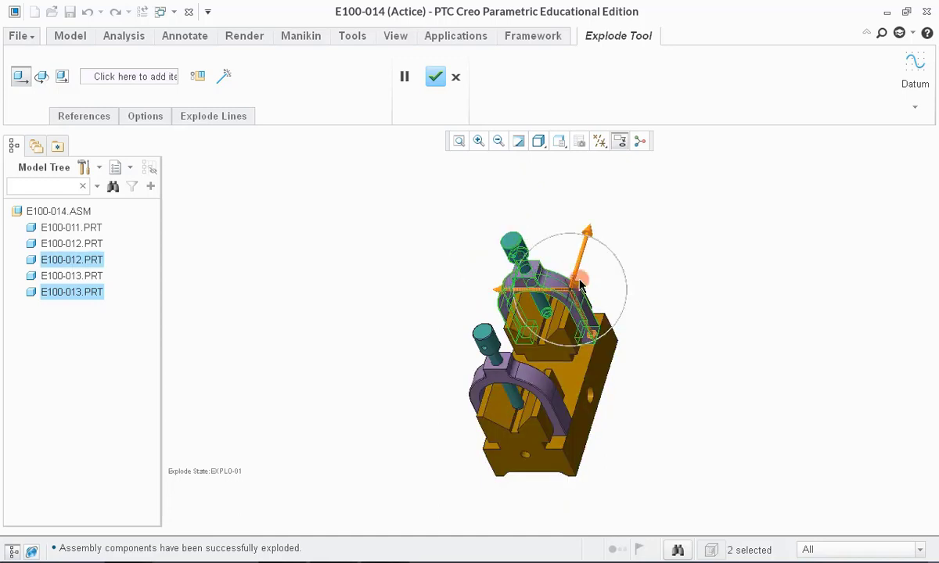
pyautogui.moveTo(582, 253); pyautogui.dragTo(650, 263)
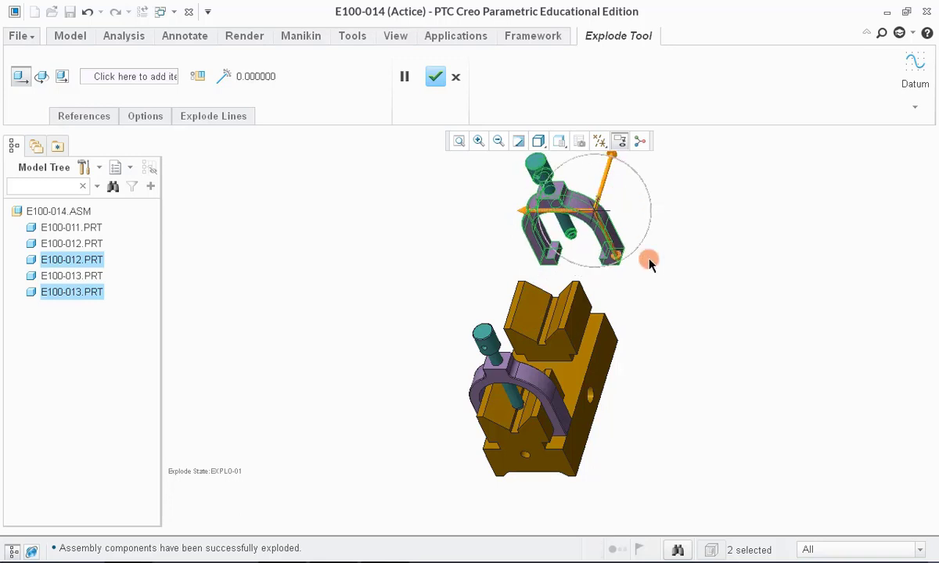
# Move the lower yoke and its pin away from the base block
pyautogui.moveTo(649, 262); pyautogui.dragTo(646, 283, button='middle')
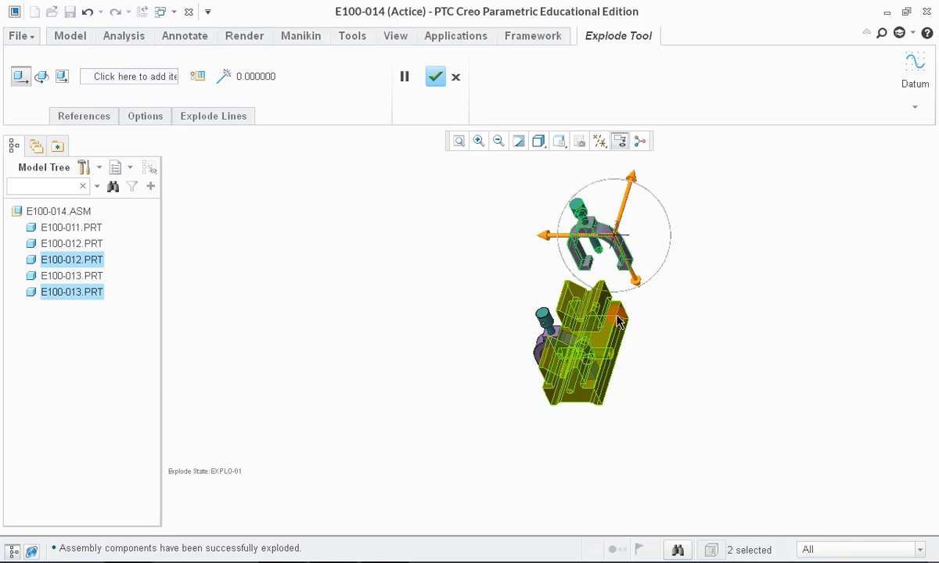
pyautogui.scroll(3, 603, 369)
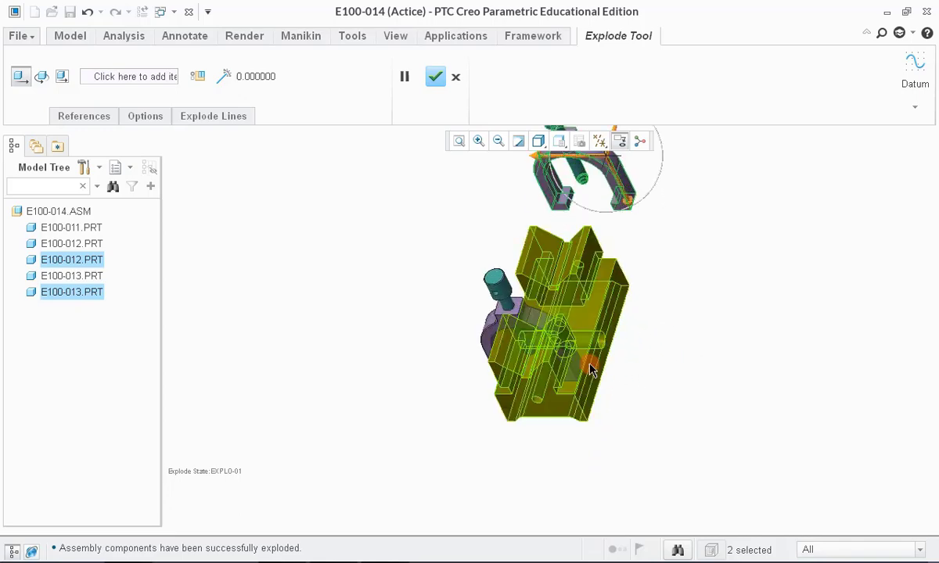
pyautogui.click(570, 358)
pyautogui.scroll(2, 547, 281)
pyautogui.keyDown('ctrl'); pyautogui.click(485, 276); pyautogui.keyUp('ctrl')
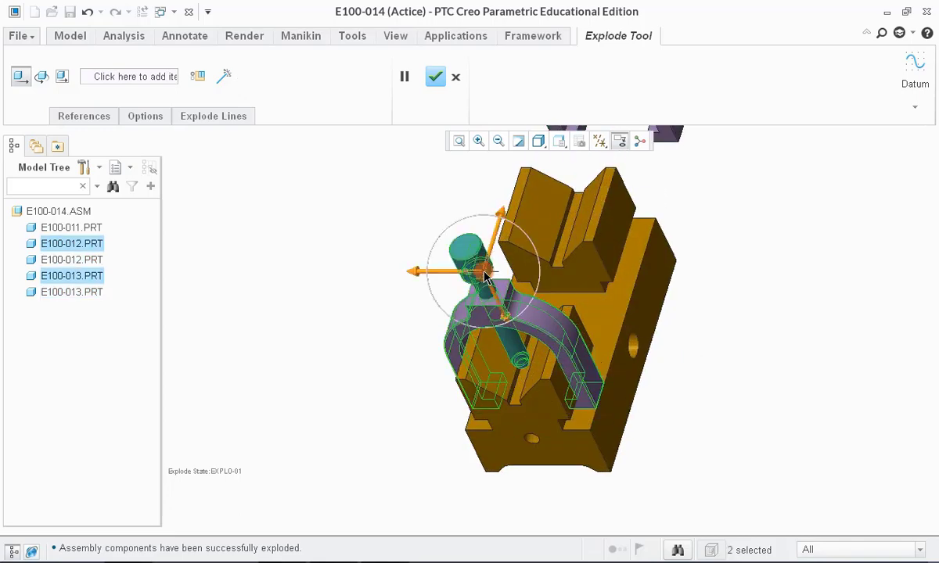
pyautogui.moveTo(487, 270); pyautogui.dragTo(459, 370)
pyautogui.scroll(-3, 510, 290)
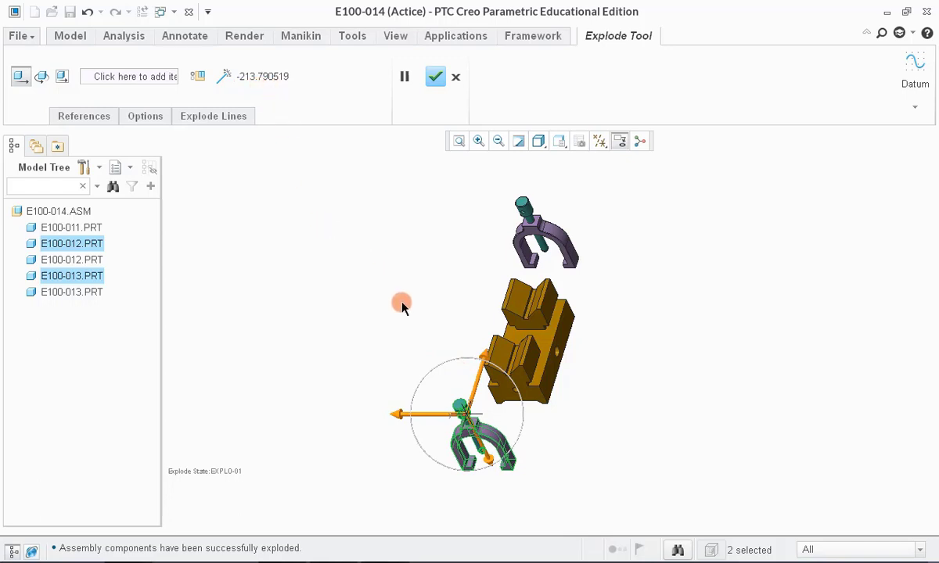
# Draw the upper and lower pins out of their yokes
pyautogui.click(524, 210)
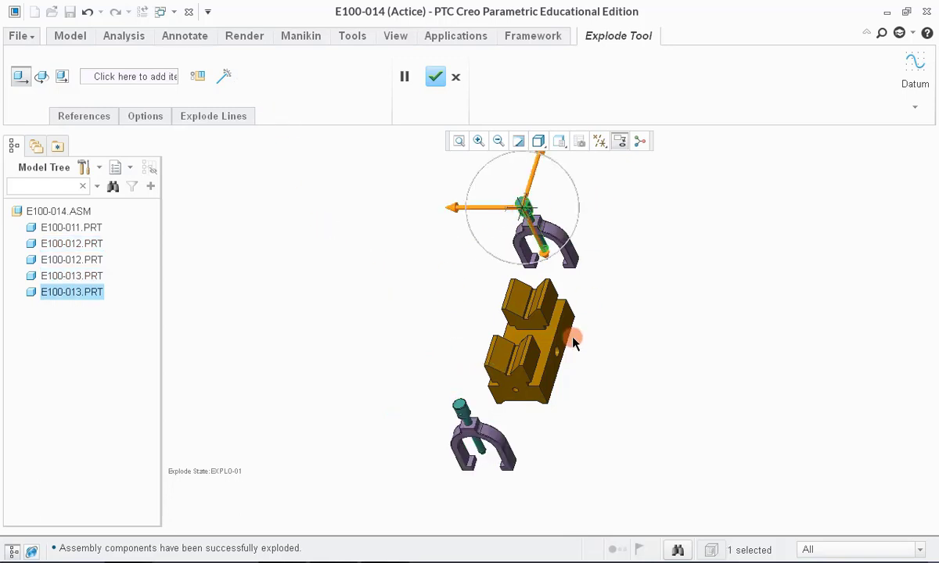
pyautogui.scroll(-2, 540, 234)
pyautogui.scroll(-1, 542, 213)
pyautogui.moveTo(542, 213); pyautogui.dragTo(477, 182)
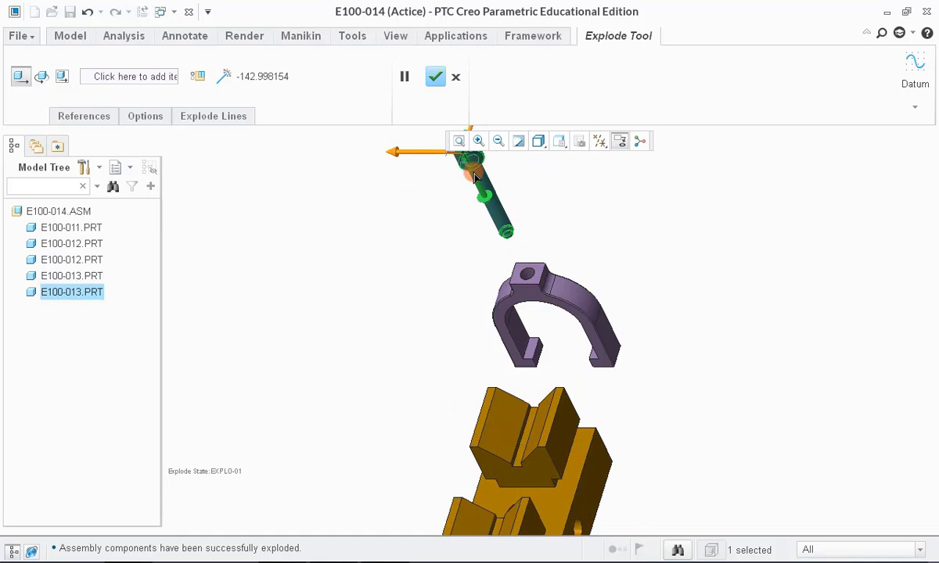
pyautogui.scroll(2, 475, 180)
pyautogui.moveTo(572, 215); pyautogui.dragTo(501, 368, button='middle')
pyautogui.click(509, 391)
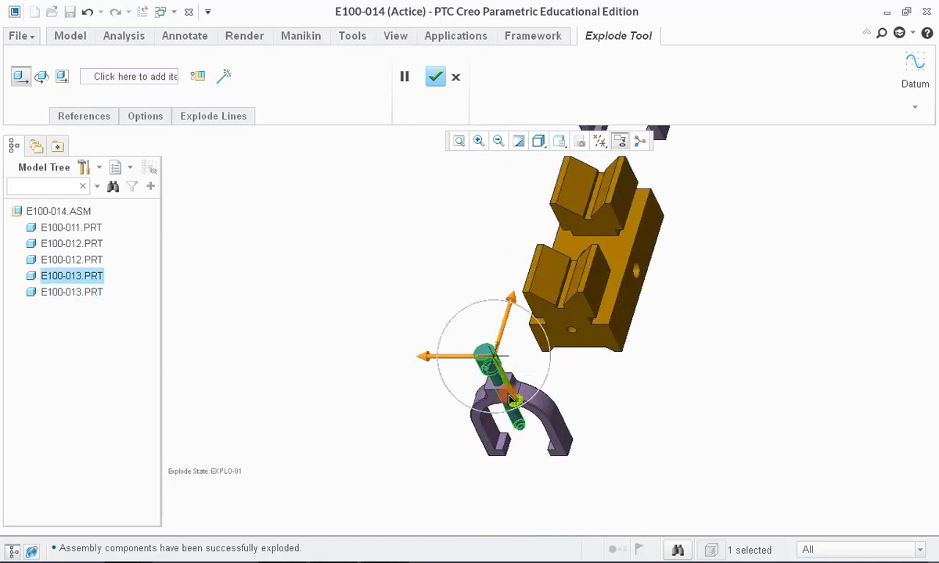
pyautogui.moveTo(510, 400); pyautogui.dragTo(463, 296)
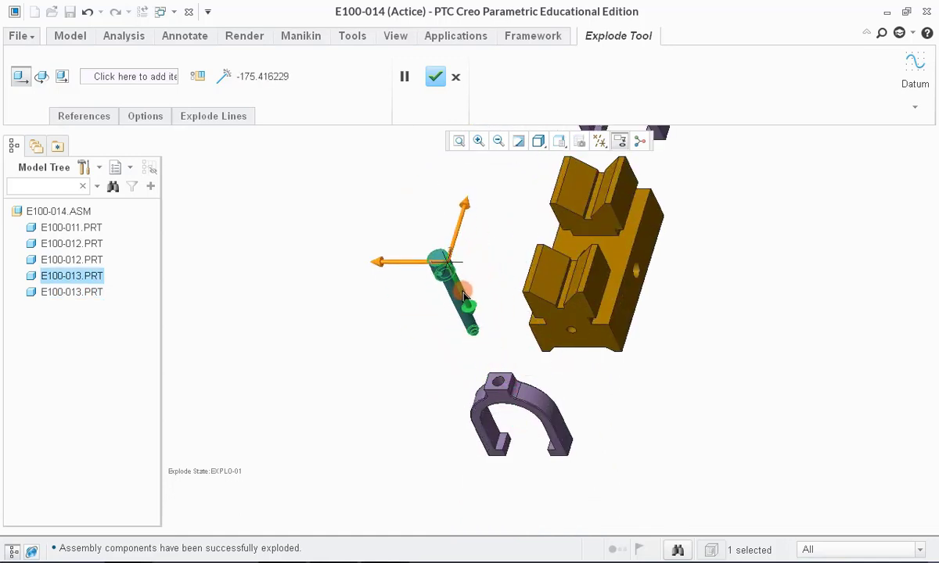
pyautogui.scroll(2, 459, 386)
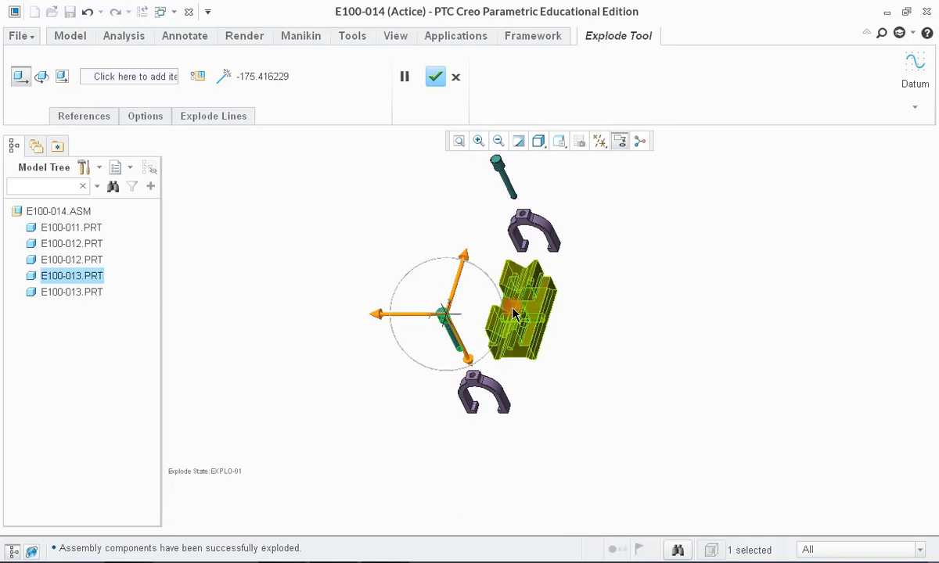
pyautogui.scroll(-2, 513, 305)
pyautogui.scroll(2, 513, 305)
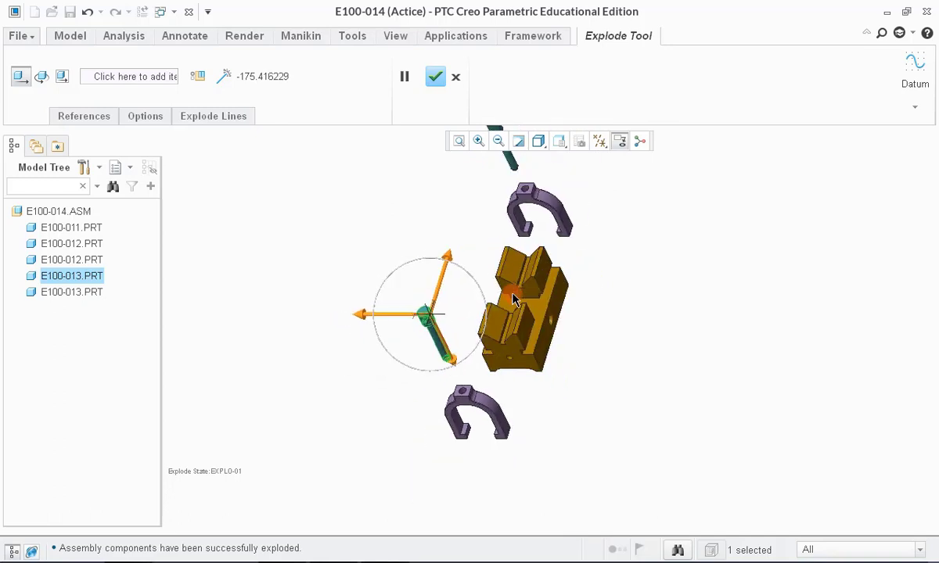
# Add a cosmetic offset line joining the first bolt to its clip hole
pyautogui.click(227, 81)
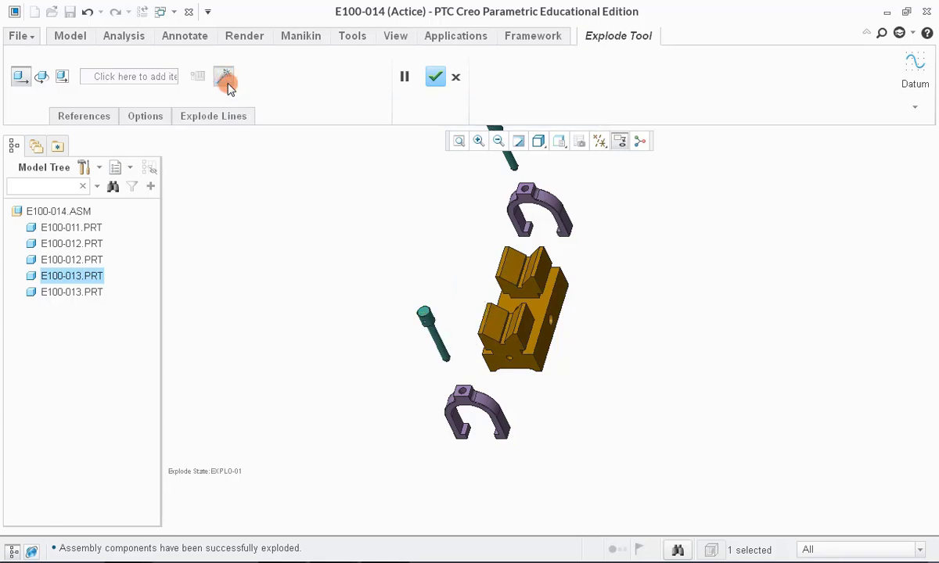
pyautogui.click(227, 81)
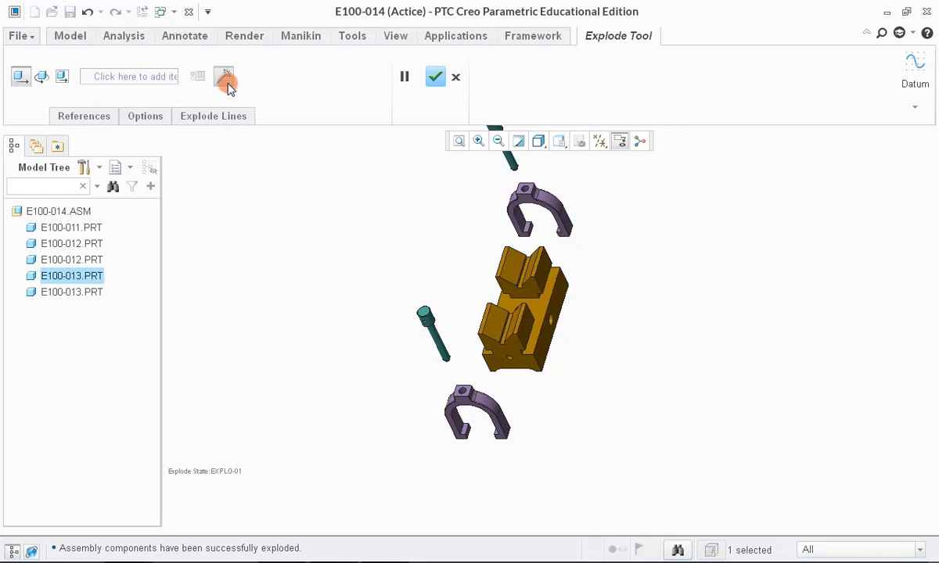
pyautogui.click(227, 82)
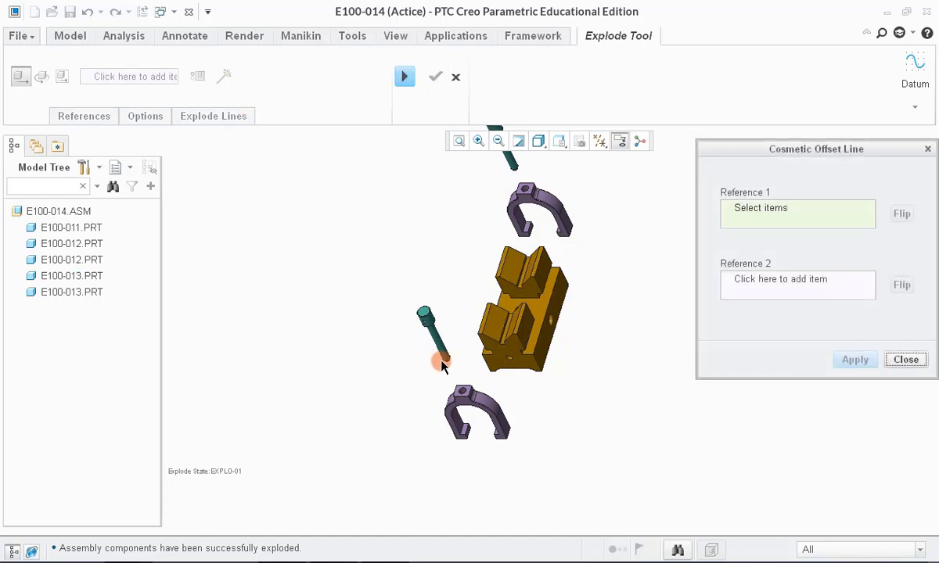
pyautogui.scroll(3, 552, 308)
pyautogui.scroll(-6, 519, 237)
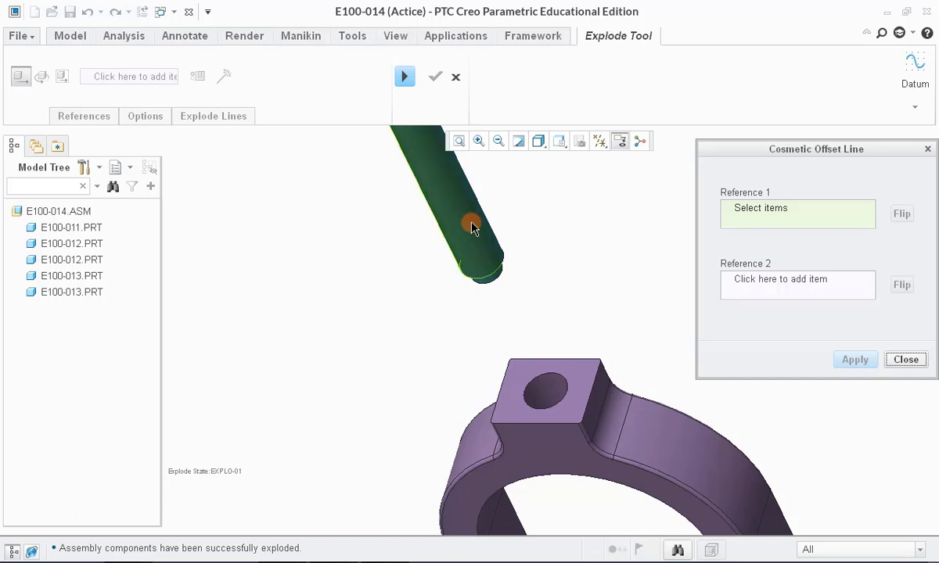
pyautogui.click(472, 226)
pyautogui.scroll(3, 426, 232)
pyautogui.scroll(-3, 442, 296)
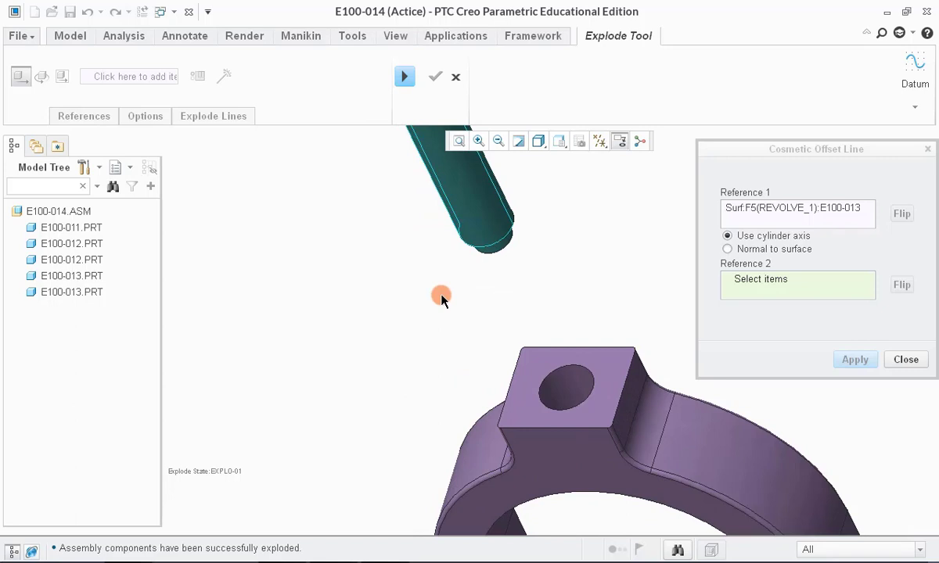
pyautogui.scroll(3, 443, 302)
pyautogui.scroll(-3, 450, 312)
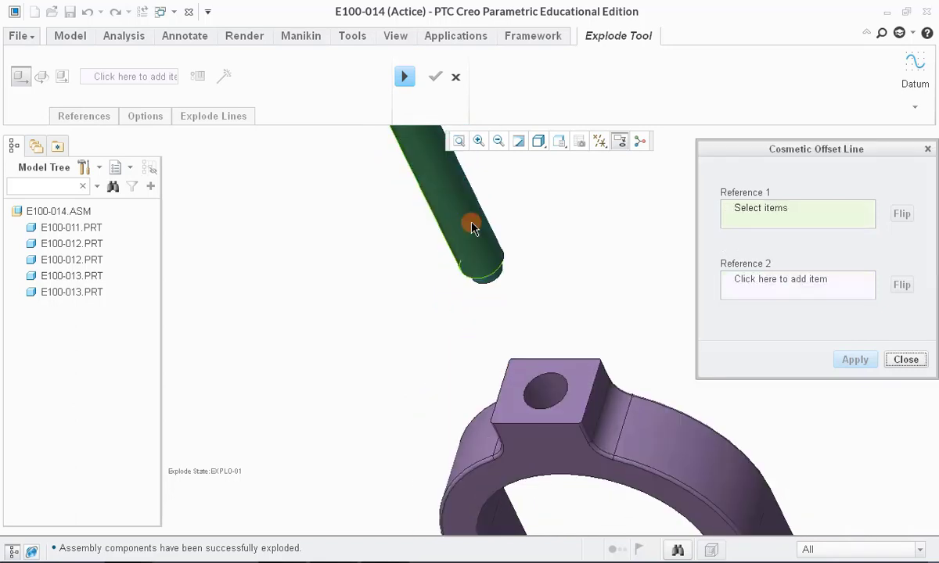
pyautogui.click(472, 227)
pyautogui.scroll(3, 429, 244)
pyautogui.scroll(-3, 442, 299)
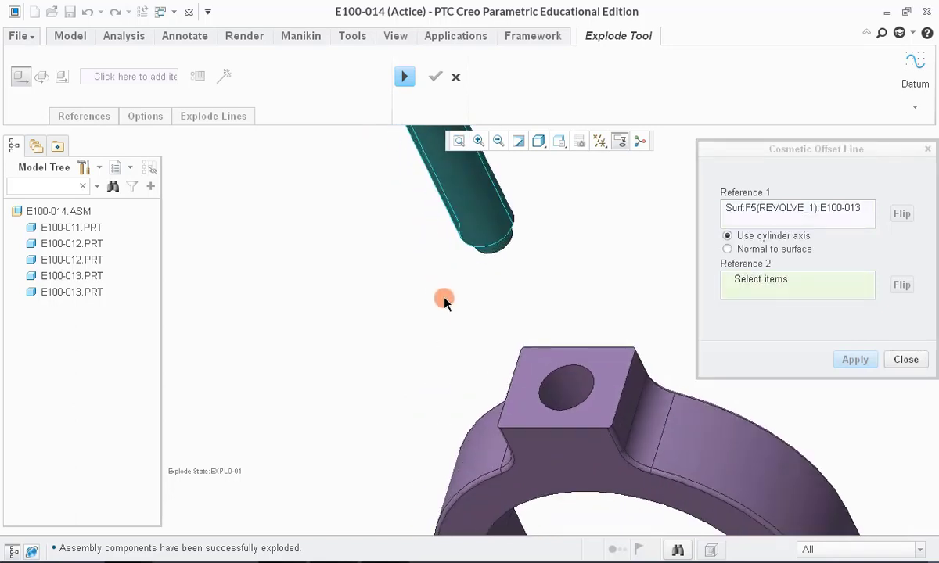
pyautogui.scroll(2, 443, 301)
pyautogui.scroll(3, 443, 302)
pyautogui.scroll(-4, 454, 305)
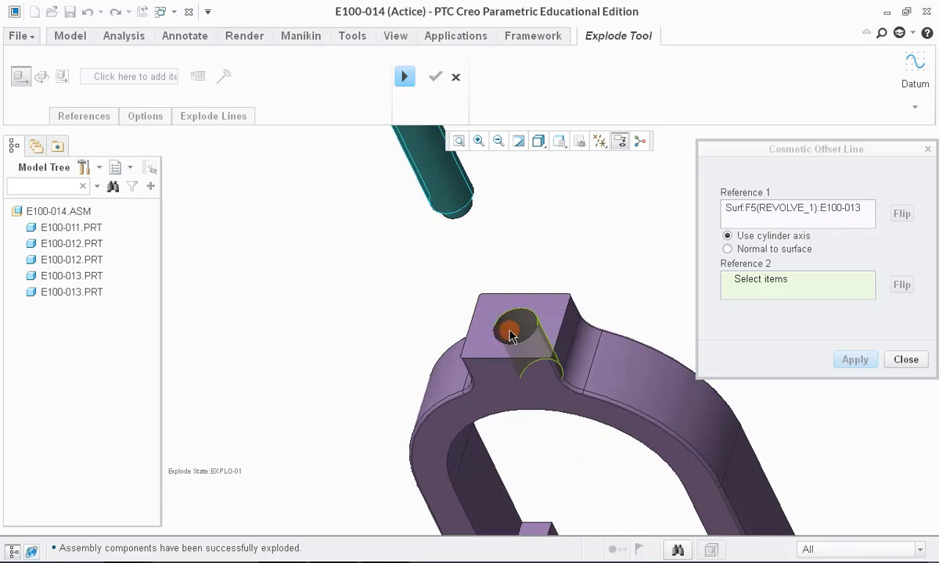
pyautogui.click(509, 335)
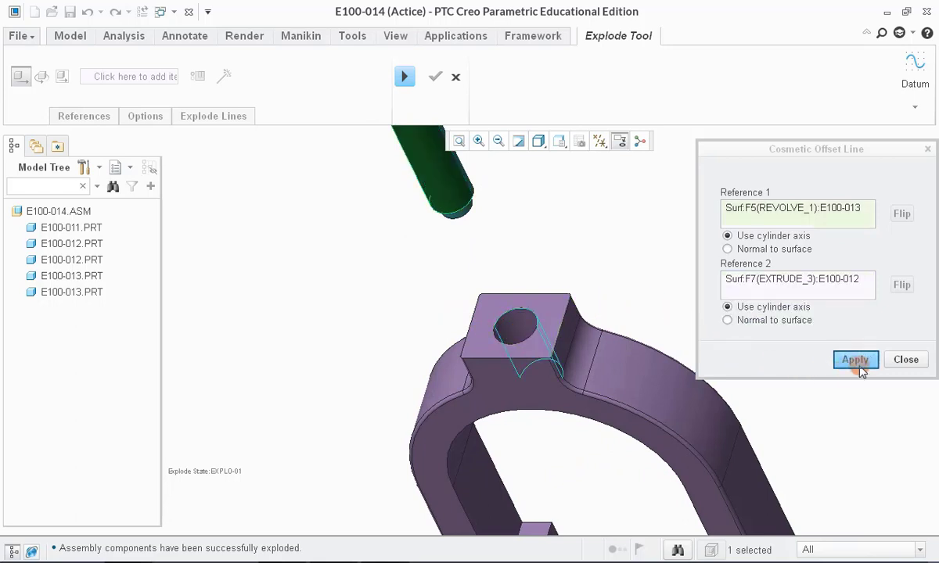
pyautogui.click(857, 361)
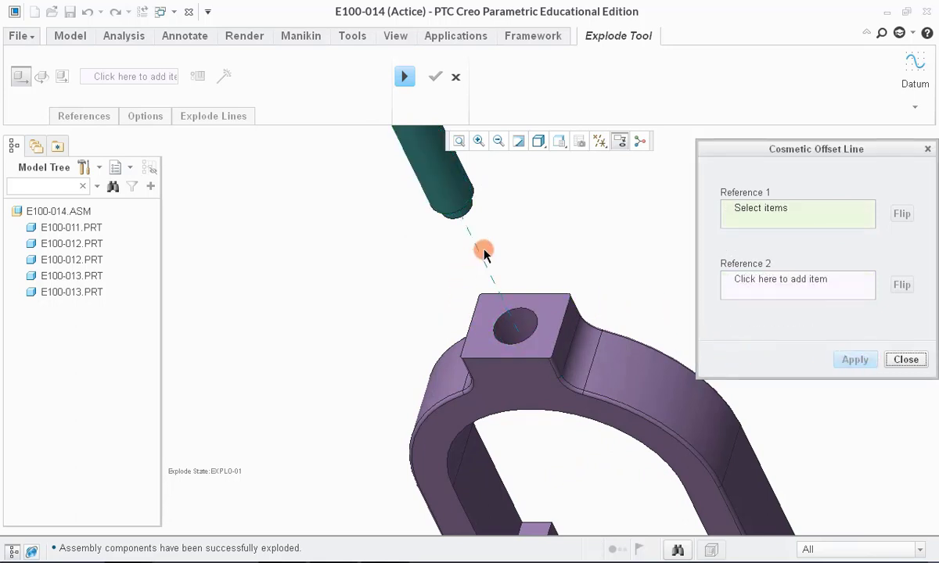
# Add a second offset line joining the other bolt to its clip hole
pyautogui.scroll(3, 483, 252)
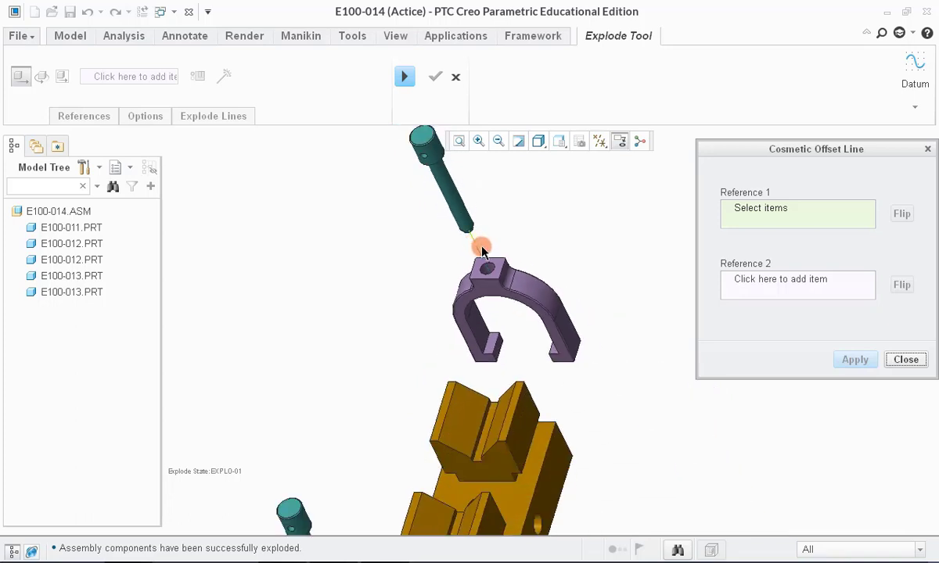
pyautogui.scroll(4, 483, 252)
pyautogui.scroll(-2, 438, 368)
pyautogui.scroll(2, 457, 300)
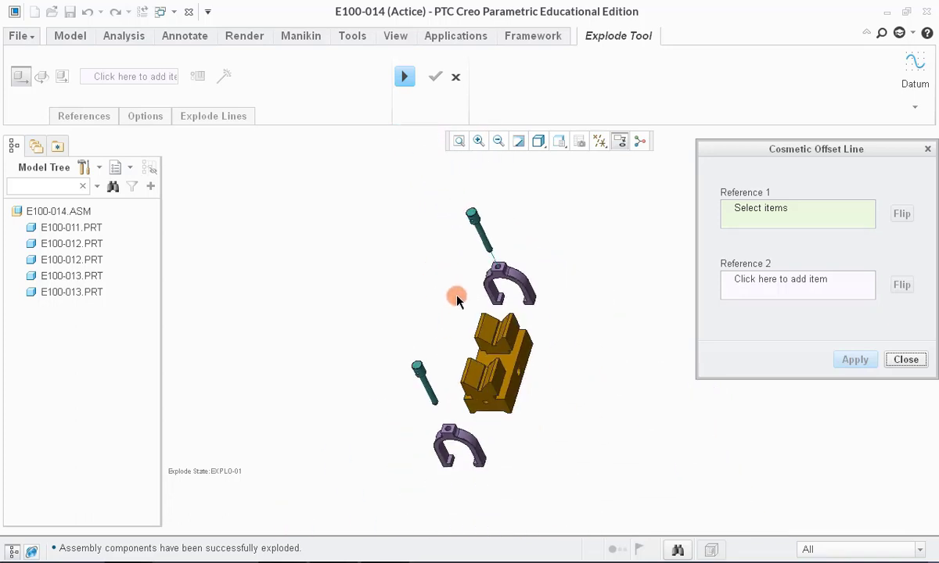
pyautogui.scroll(-6, 426, 453)
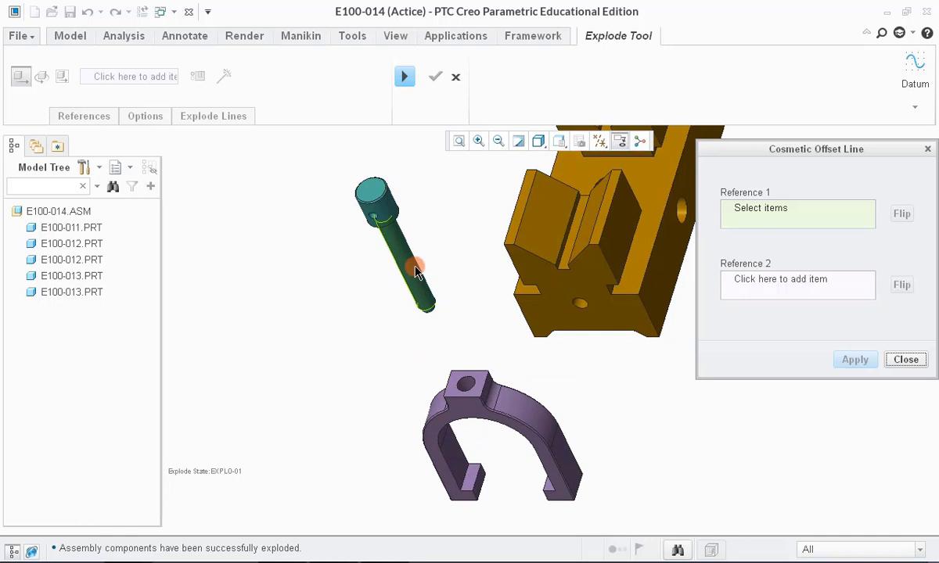
pyautogui.click(423, 281)
pyautogui.scroll(-4, 468, 383)
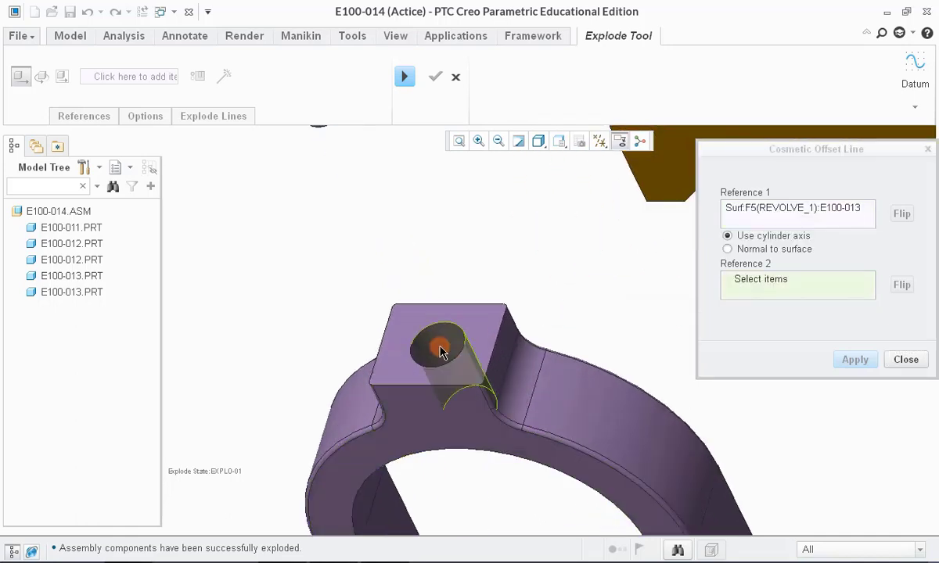
pyautogui.click(440, 350)
pyautogui.scroll(4, 440, 356)
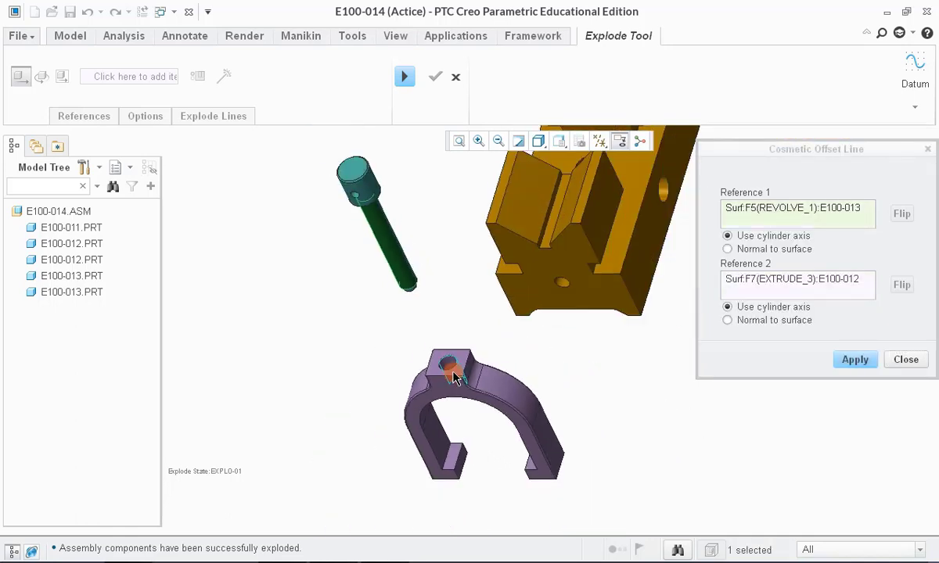
pyautogui.click(854, 359)
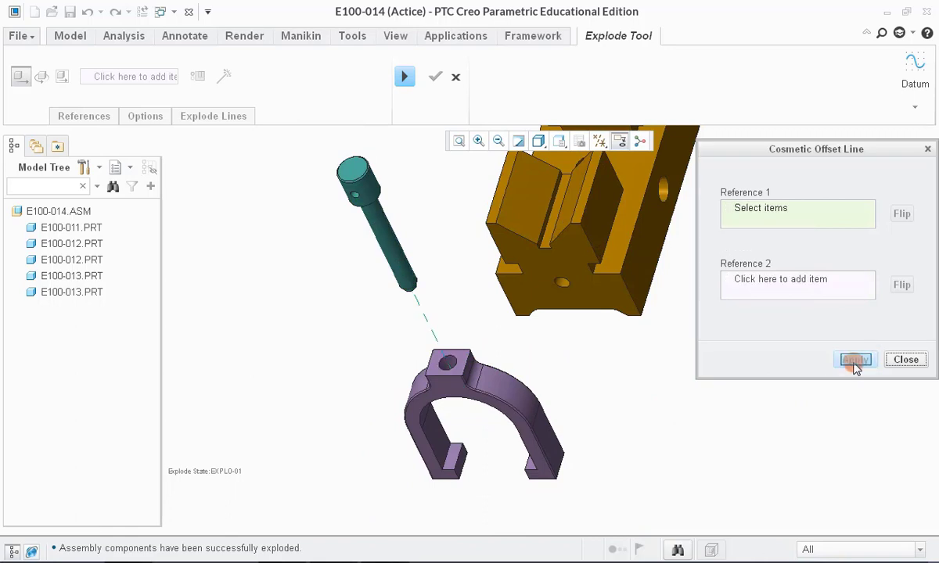
# Select both explode lines and bring up Modify Line Style for them
pyautogui.click(905, 359)
pyautogui.scroll(4, 408, 401)
pyautogui.scroll(3, 409, 400)
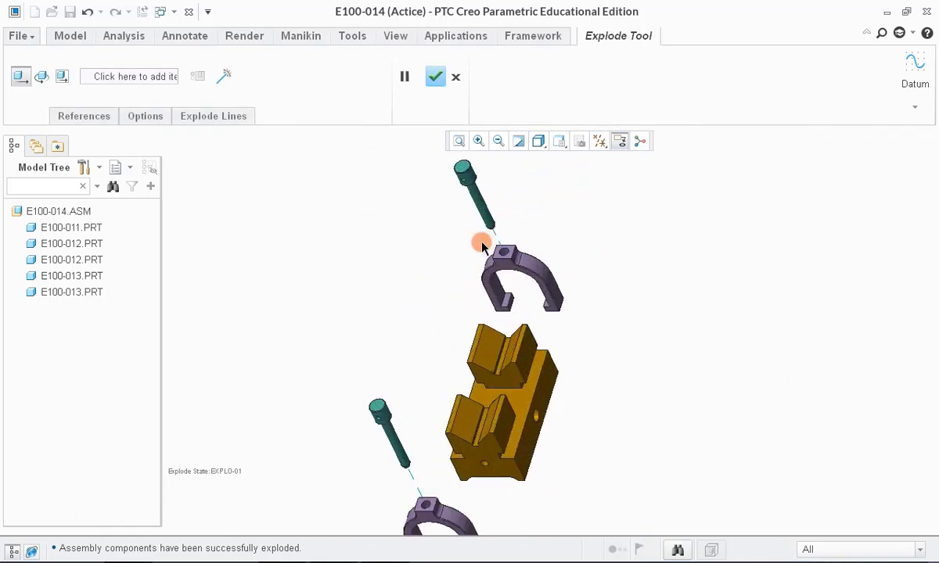
pyautogui.scroll(-2, 481, 245)
pyautogui.click(466, 269)
pyautogui.keyDown('ctrl'); pyautogui.click(491, 235); pyautogui.keyUp('ctrl')
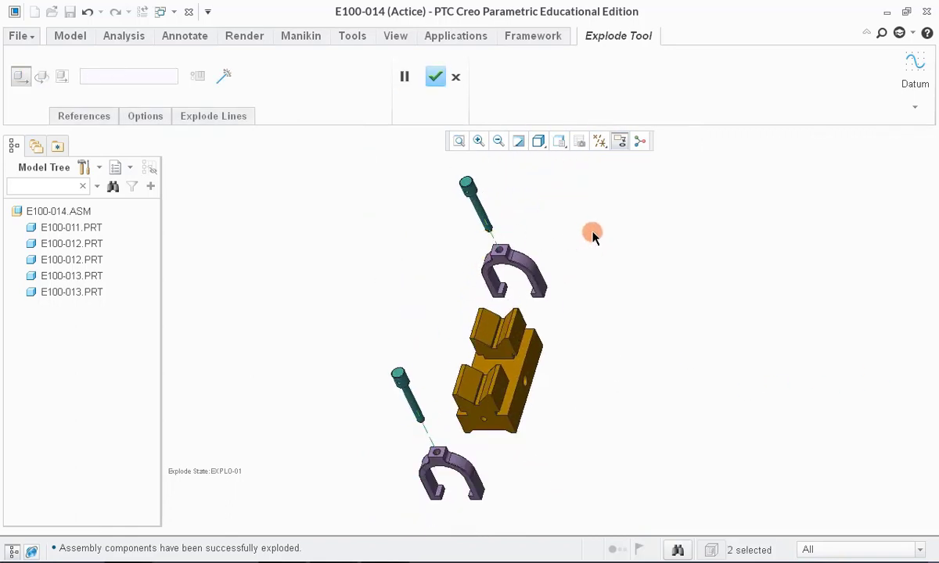
pyautogui.rightClick(645, 208)
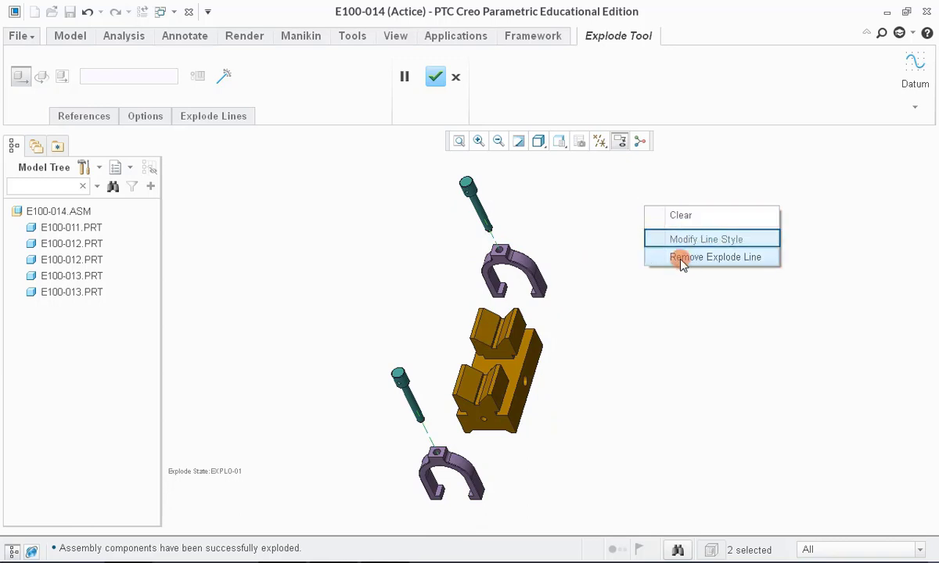
pyautogui.click(692, 240)
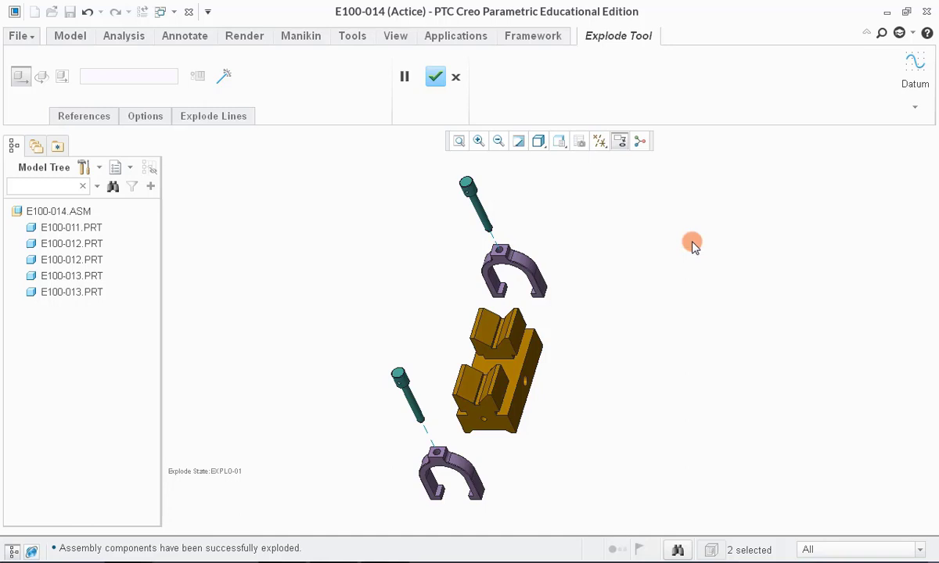
# Give the explode lines the CTRLFONT_S_S line font and red colour
pyautogui.click(287, 195)
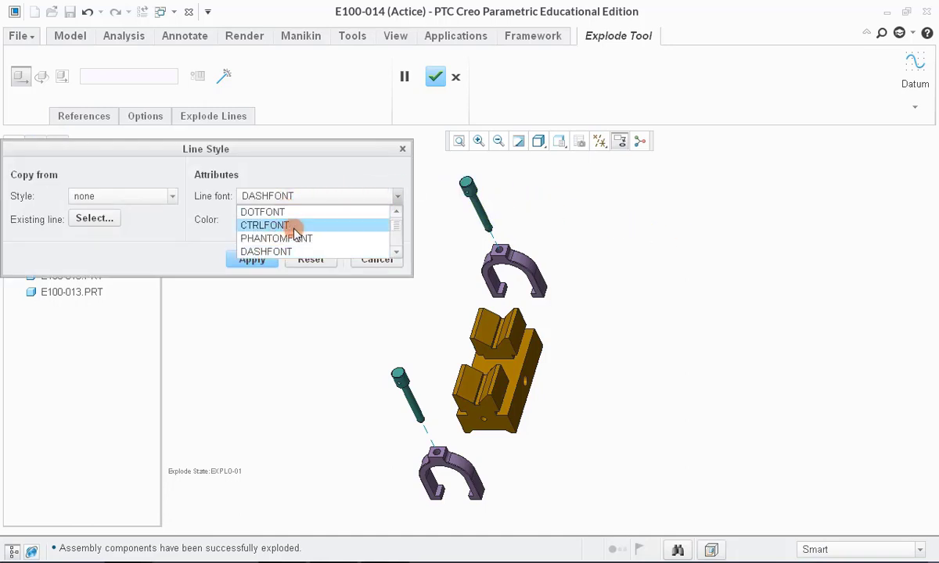
pyautogui.scroll(-1, 296, 231)
pyautogui.click(295, 226)
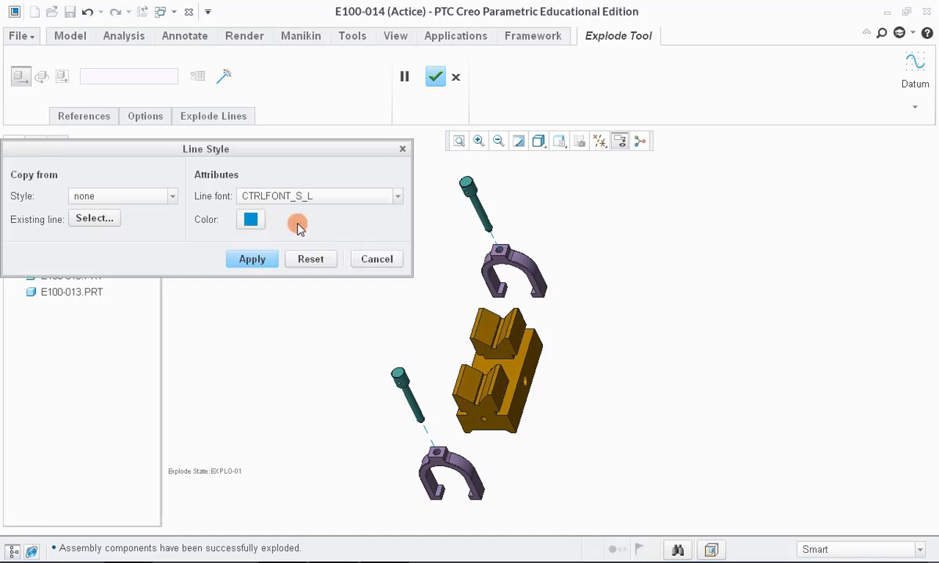
pyautogui.click(301, 196)
pyautogui.click(285, 251)
pyautogui.click(249, 219)
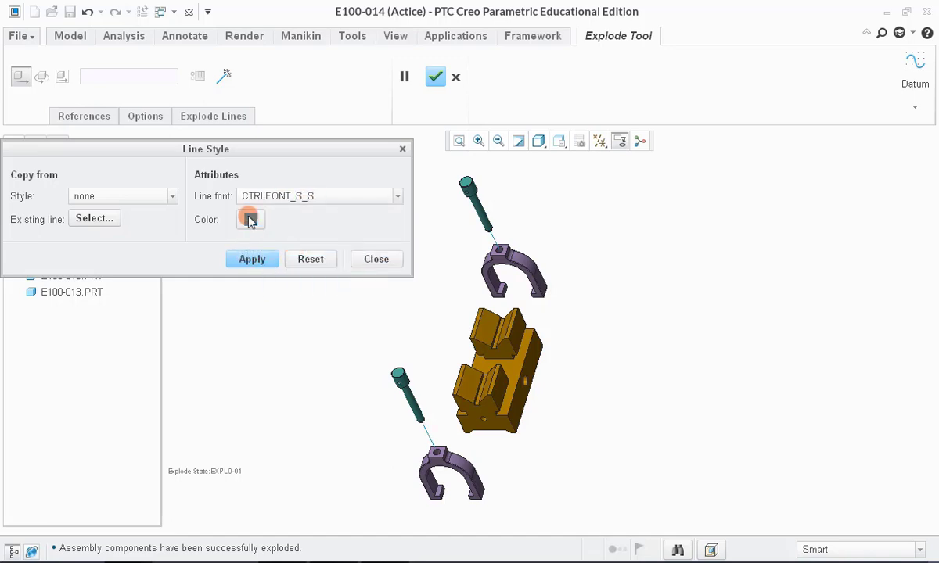
pyautogui.click(313, 310)
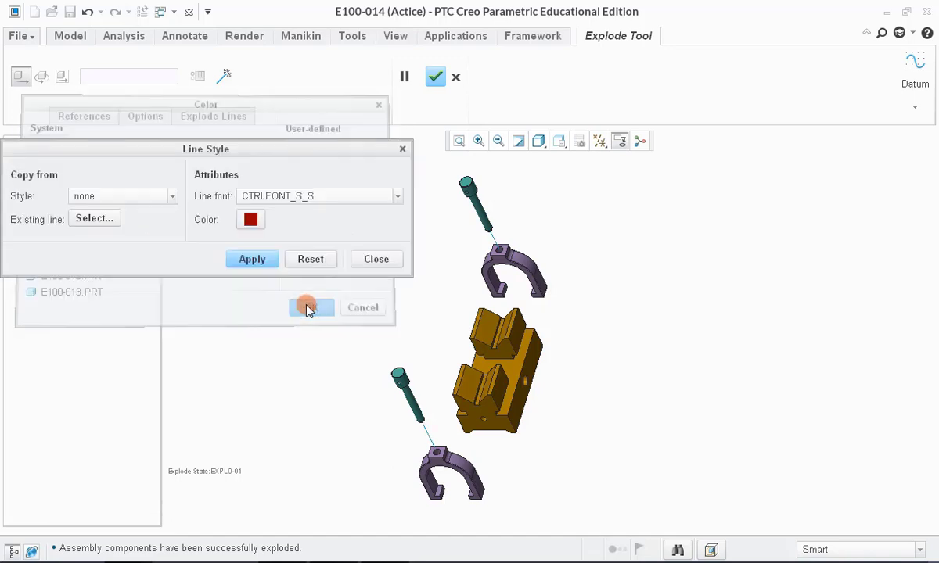
pyautogui.click(270, 259)
pyautogui.click(367, 258)
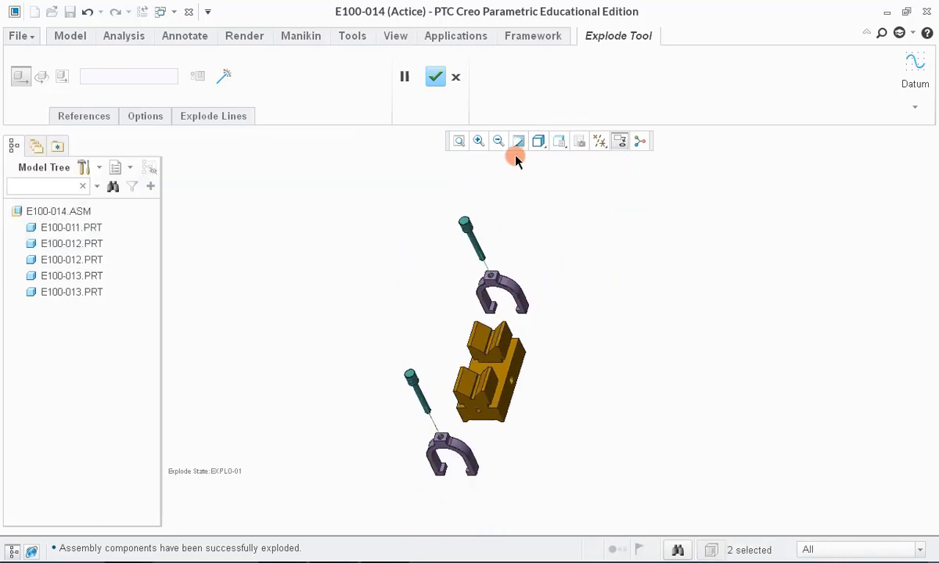
# Inspect the restyled lines and finish editing the explode state
pyautogui.moveTo(516, 159); pyautogui.dragTo(557, 331, button='middle')
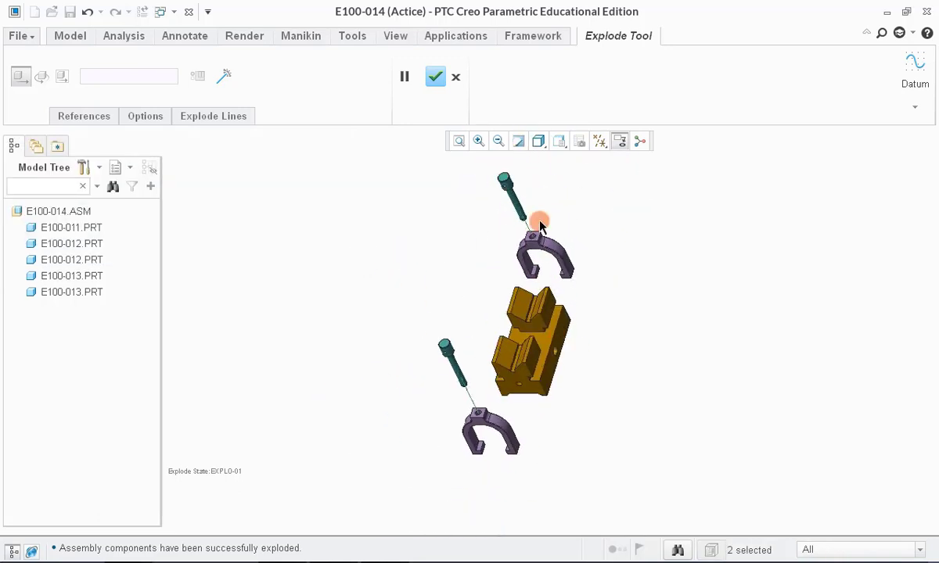
pyautogui.moveTo(540, 226); pyautogui.dragTo(532, 235, button='middle')
pyautogui.click(436, 77)
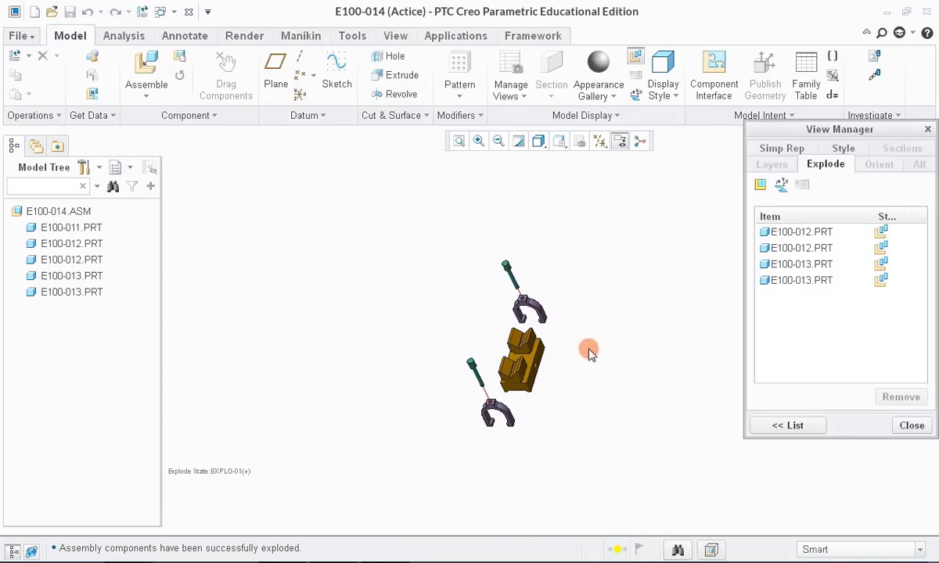
# Save the Explo-01 explode state in the View Manager
pyautogui.scroll(-4, 590, 352)
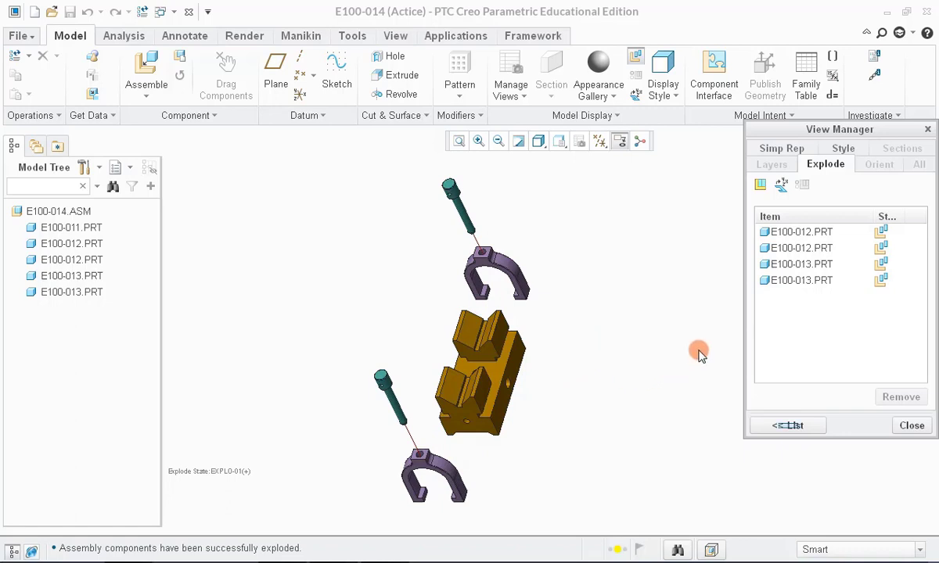
pyautogui.click(789, 427)
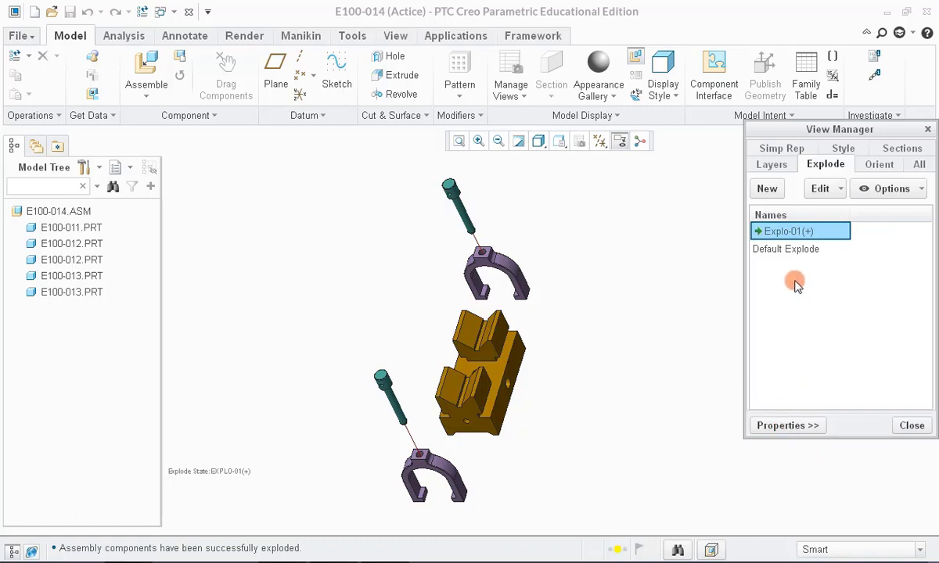
pyautogui.doubleClick(759, 232)
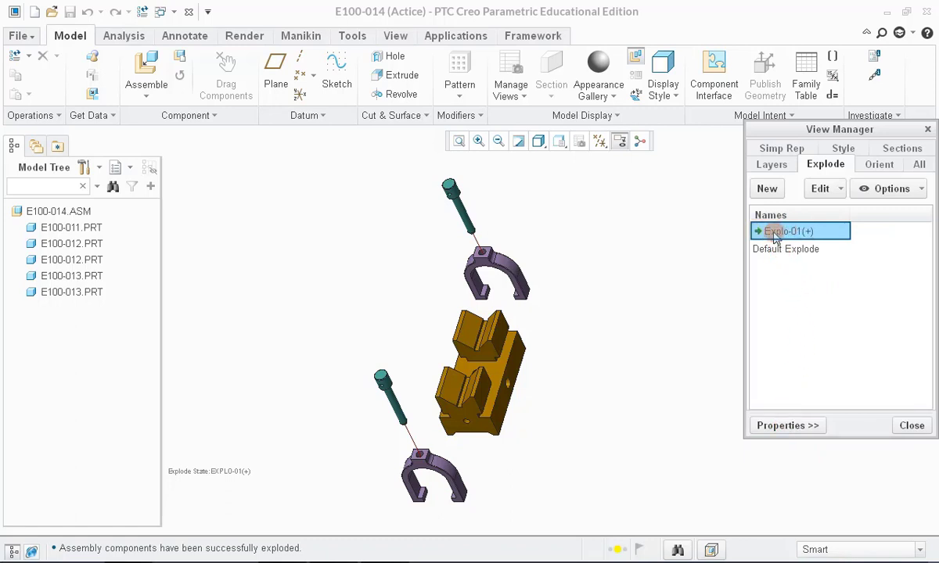
pyautogui.click(798, 234)
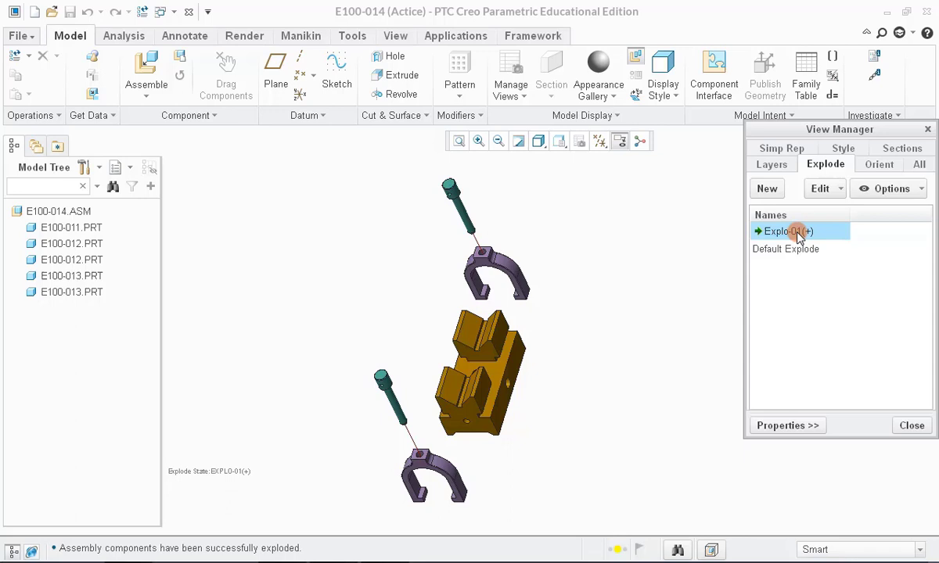
pyautogui.rightClick(798, 235)
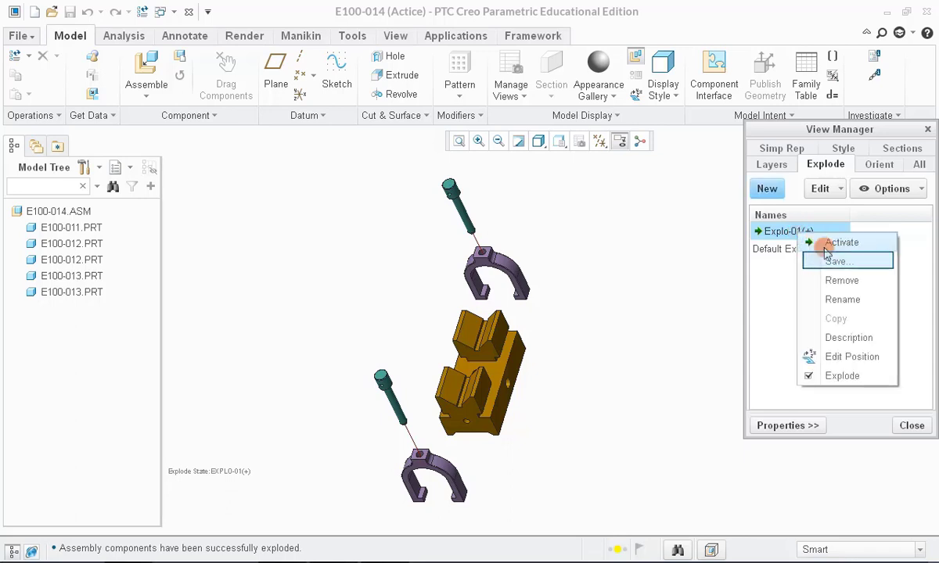
pyautogui.click(835, 261)
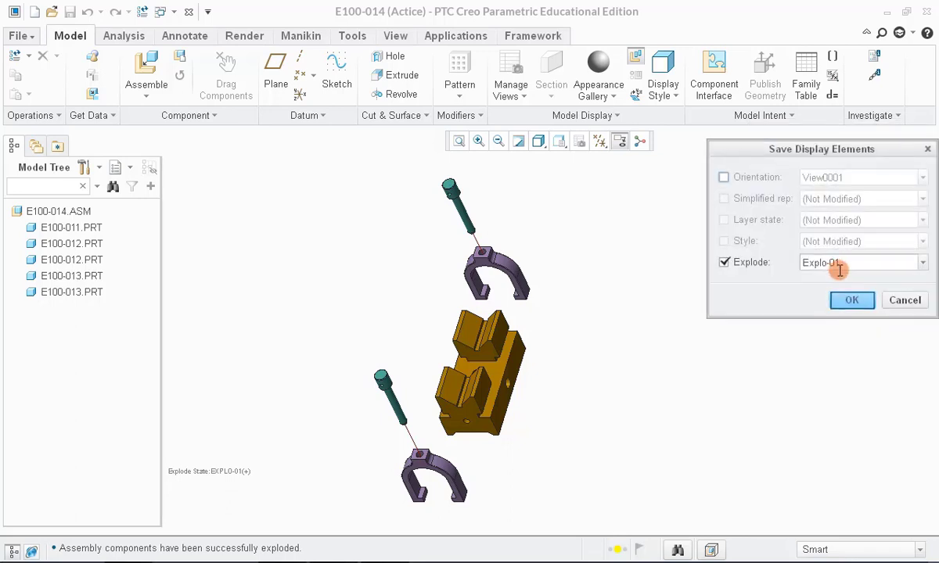
pyautogui.click(854, 303)
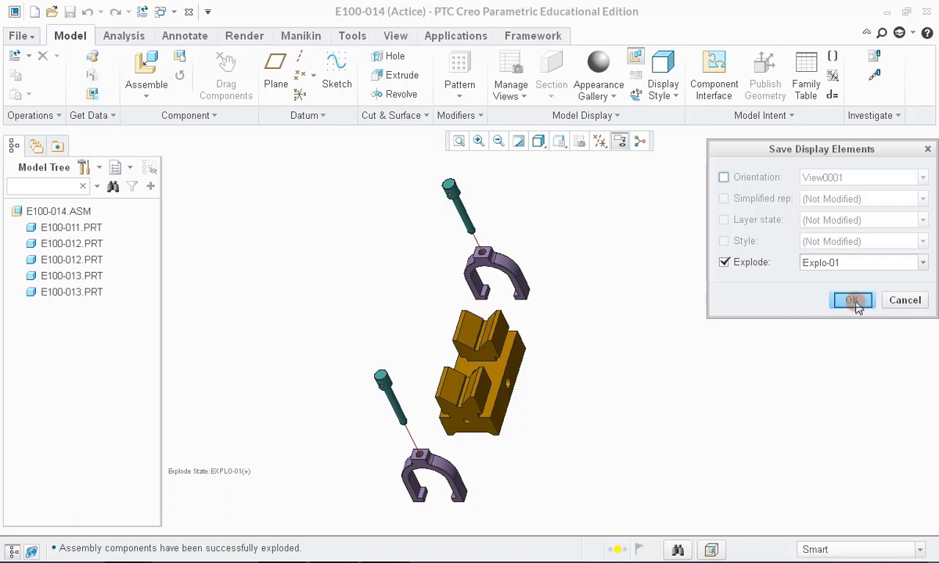
pyautogui.click(854, 303)
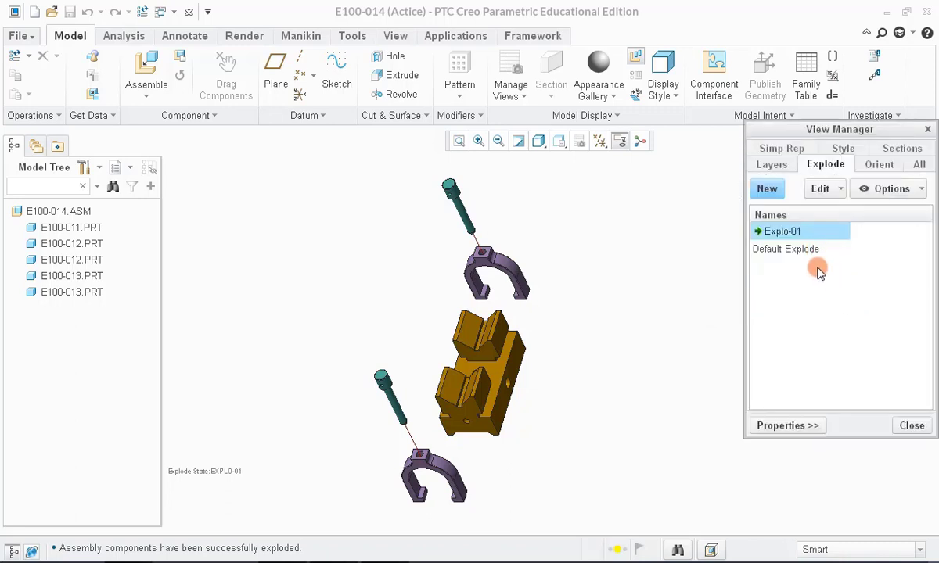
# Turn off Explode for Explo-01, close the View Manager and refit the view
pyautogui.rightClick(793, 232)
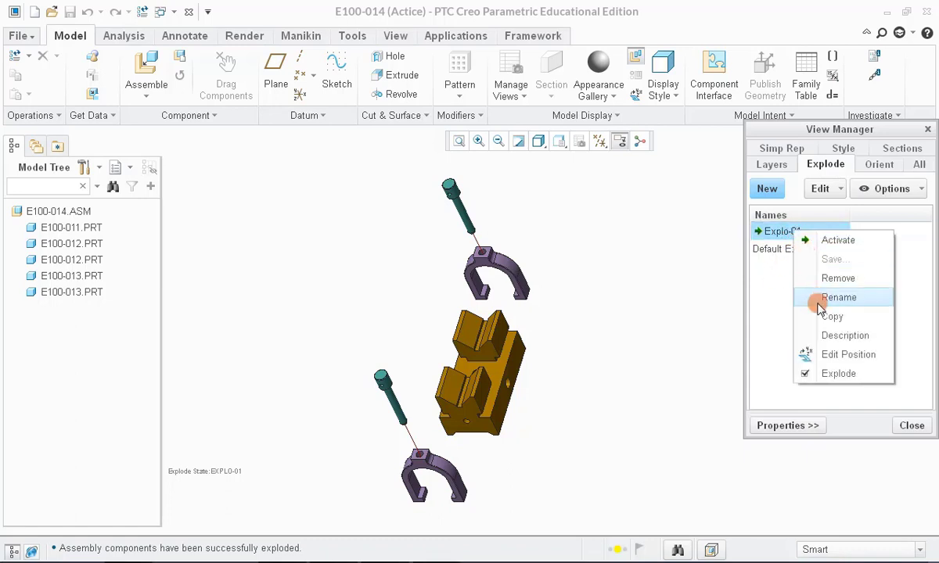
pyautogui.click(814, 375)
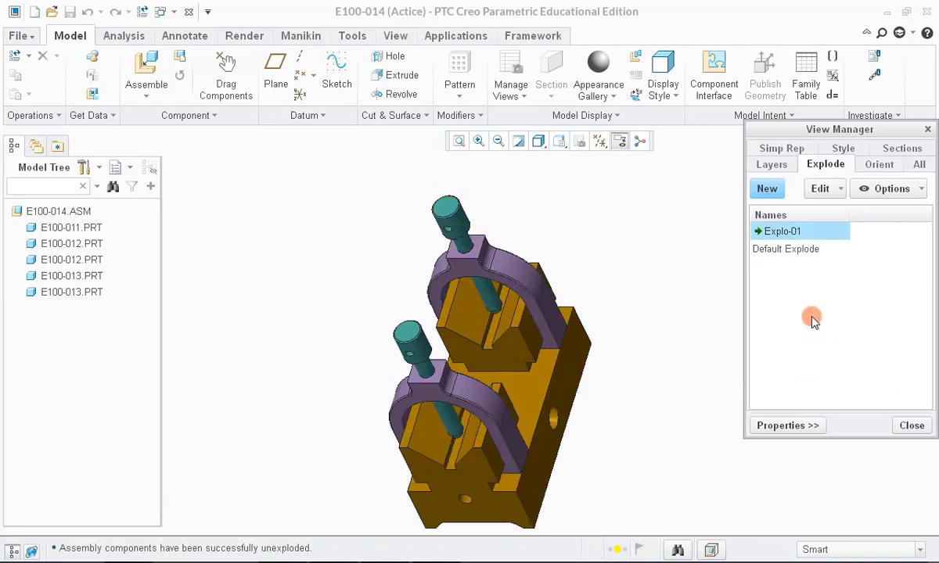
pyautogui.click(908, 427)
pyautogui.scroll(-2, 701, 250)
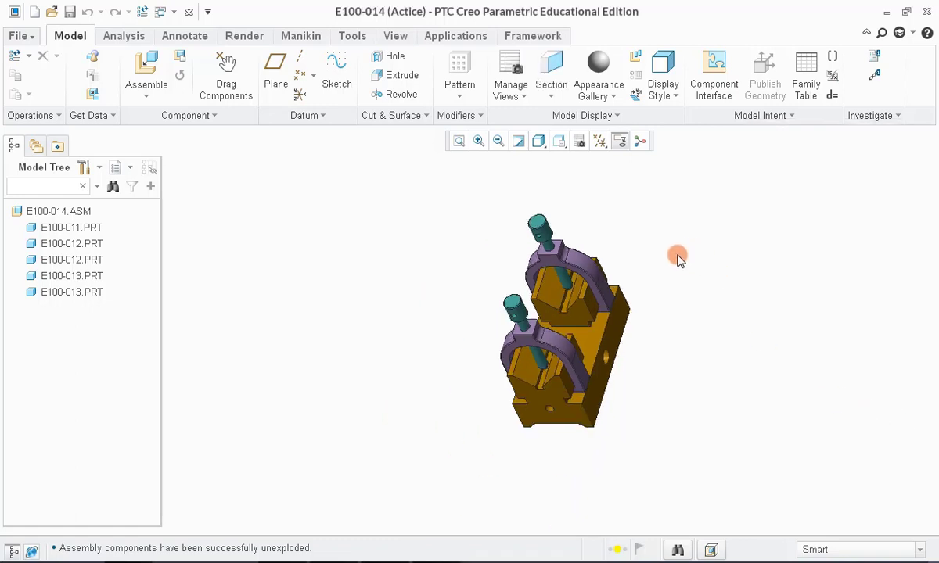
pyautogui.hotkey('ctrl', 'd')
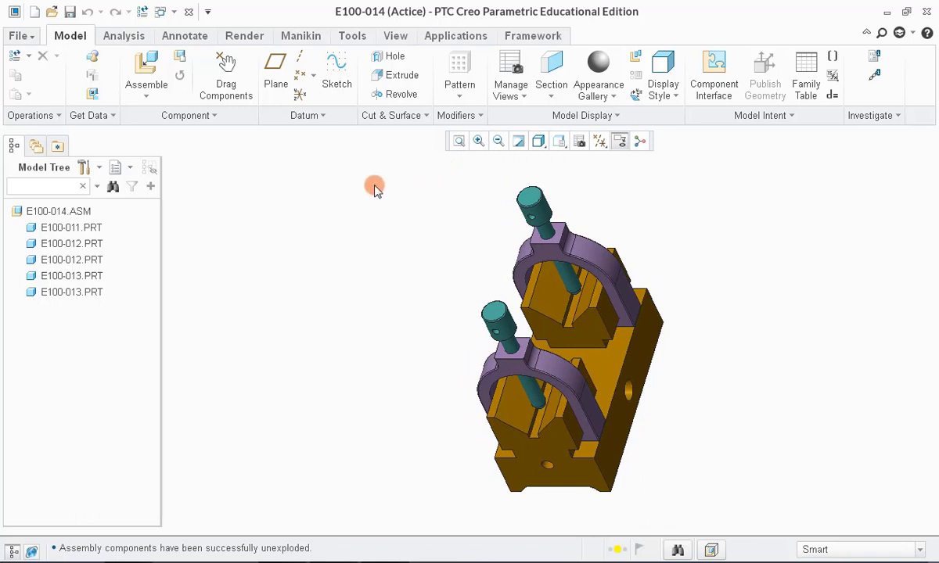
# Create drawing E100-014 without the default template, empty with the prodac-a3.frm format
pyautogui.click(32, 16)
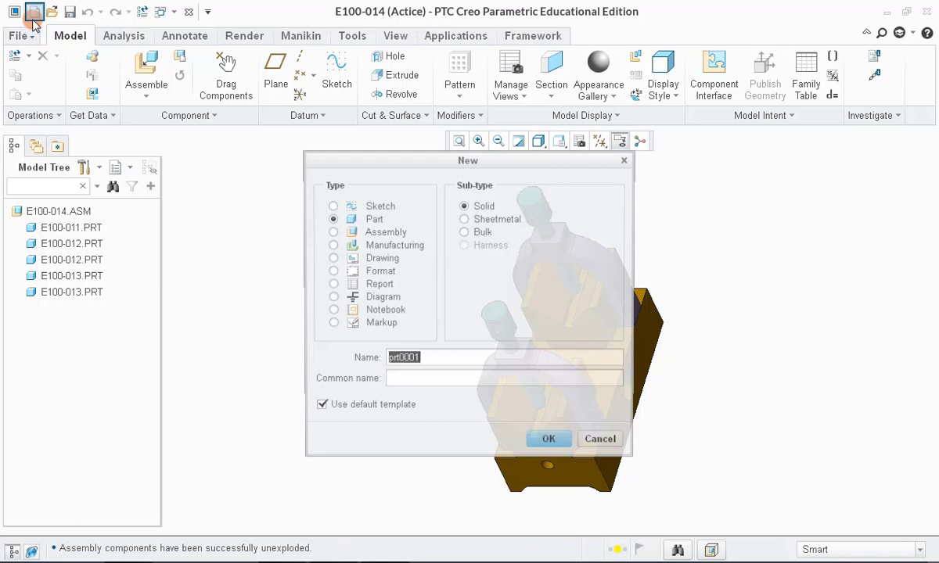
pyautogui.click(329, 258)
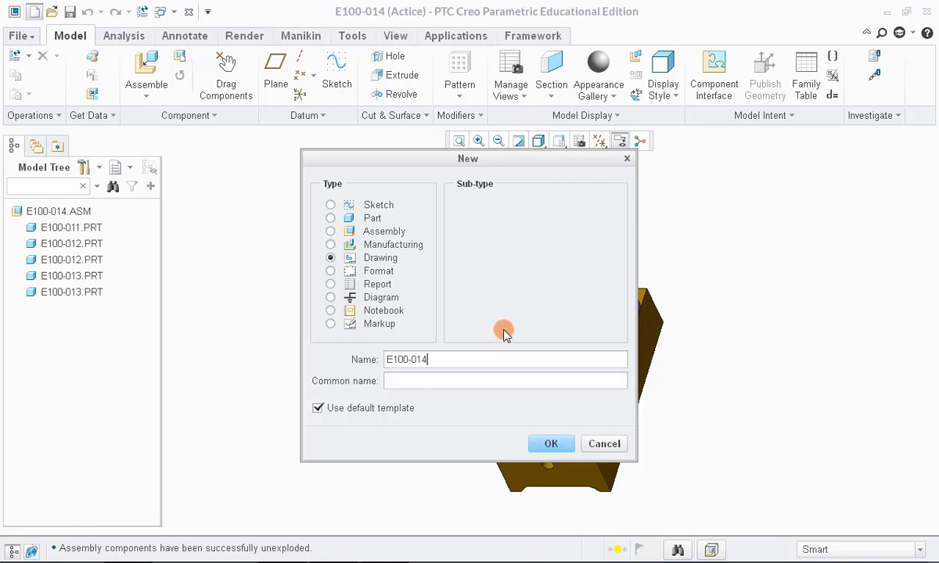
pyautogui.click(316, 408)
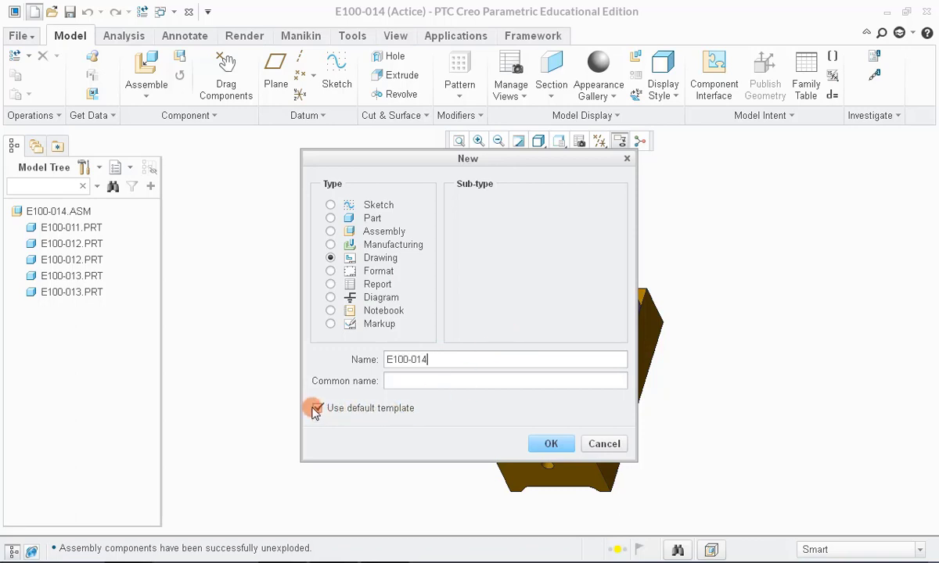
pyautogui.click(541, 444)
pyautogui.click(436, 241)
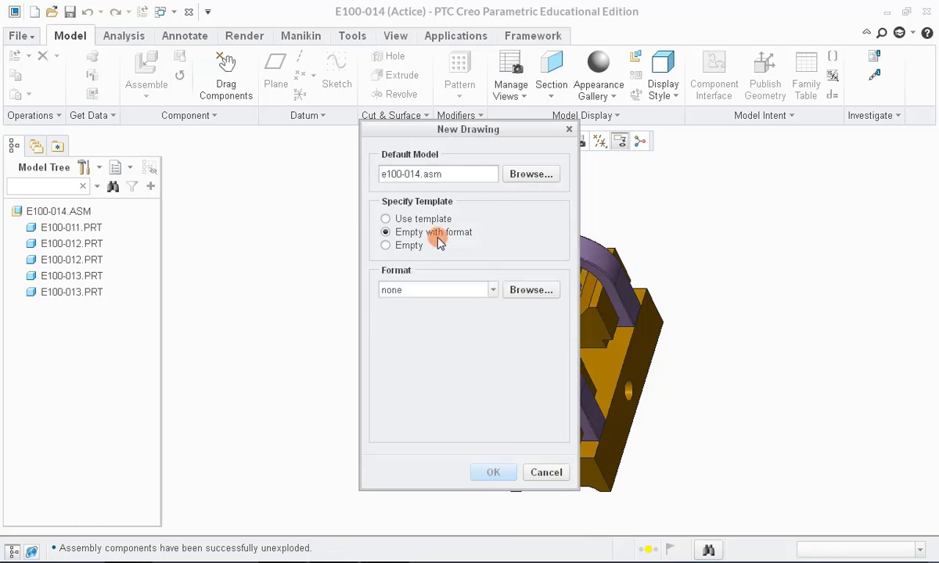
pyautogui.click(528, 293)
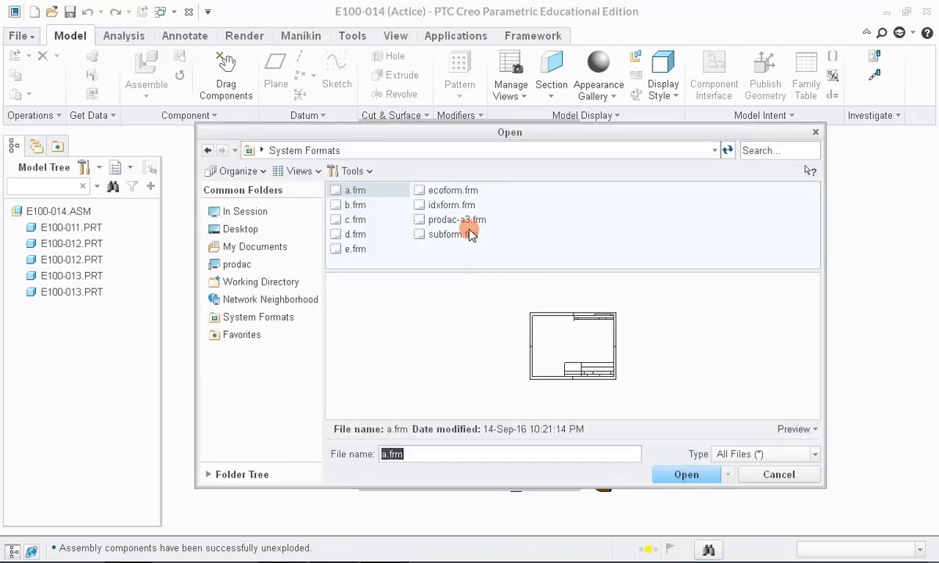
pyautogui.click(470, 219)
pyautogui.click(669, 476)
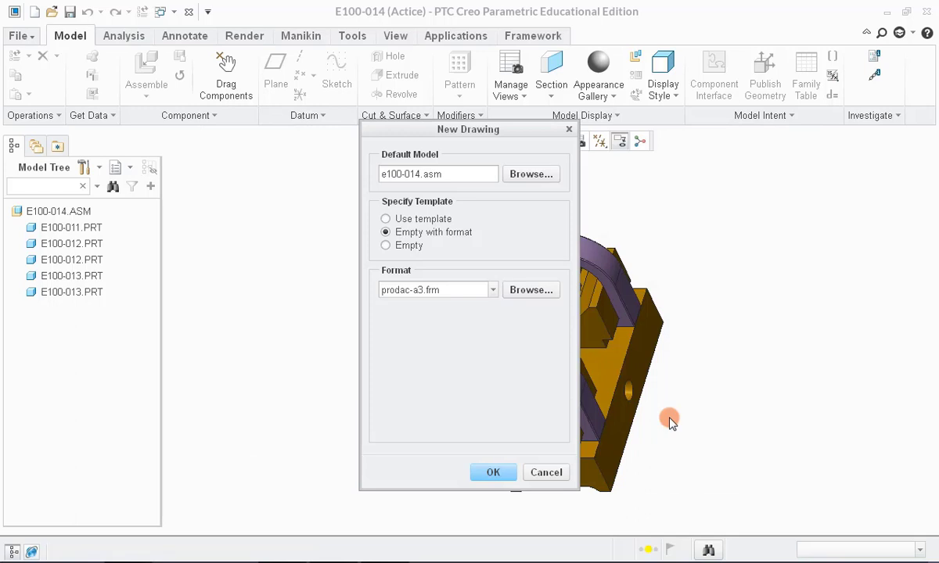
pyautogui.click(495, 472)
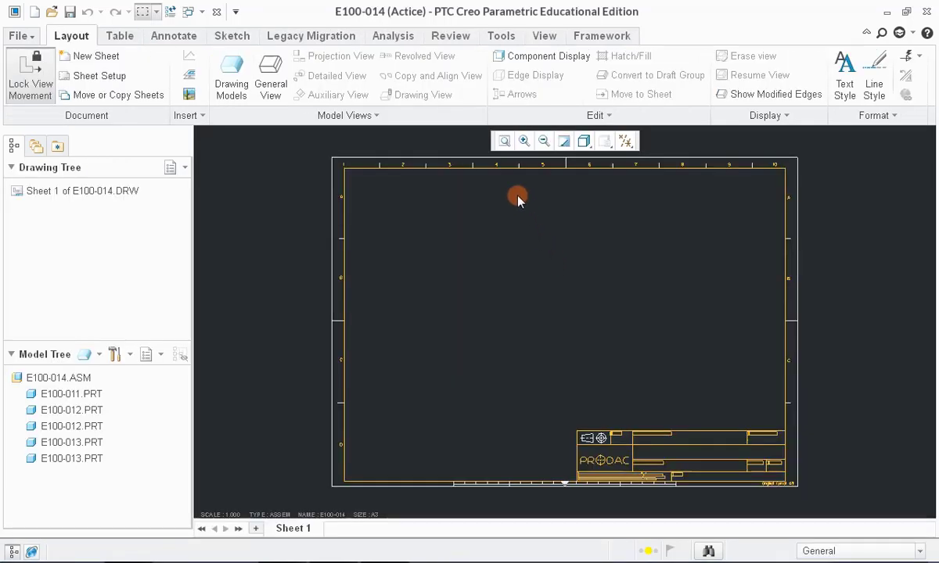
# Zoom in on the title block and switch to the Table tools
pyautogui.scroll(2, 498, 234)
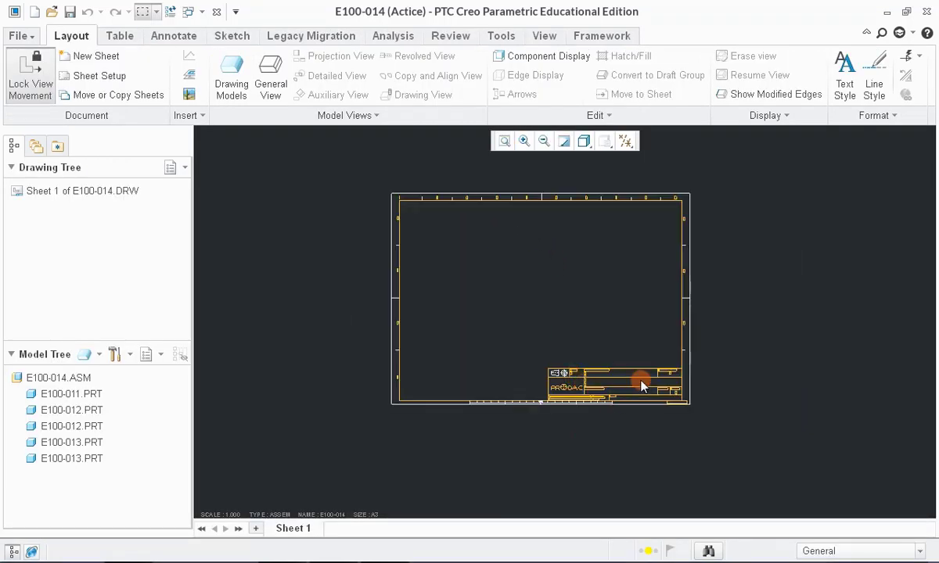
pyautogui.scroll(-5, 642, 385)
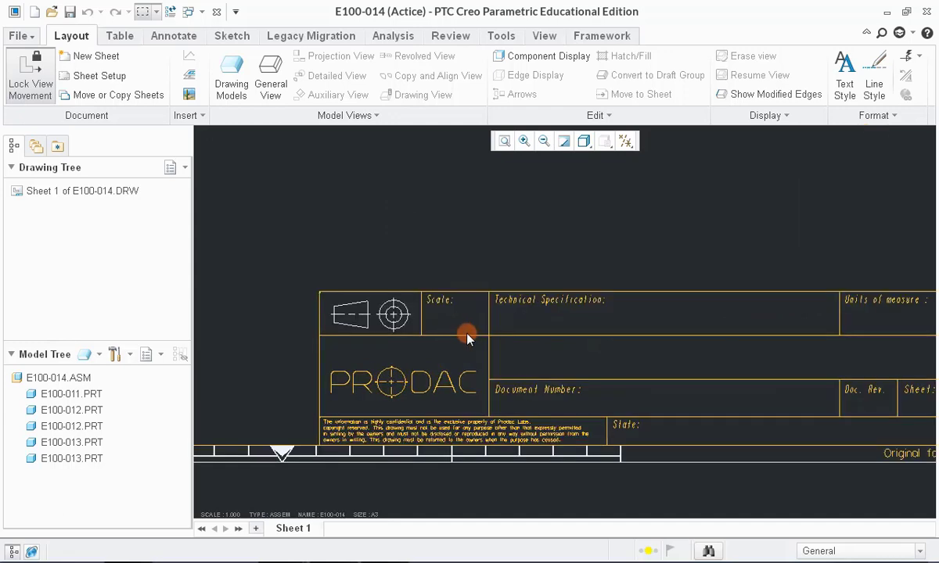
pyautogui.scroll(-1, 467, 338)
pyautogui.scroll(1, 383, 288)
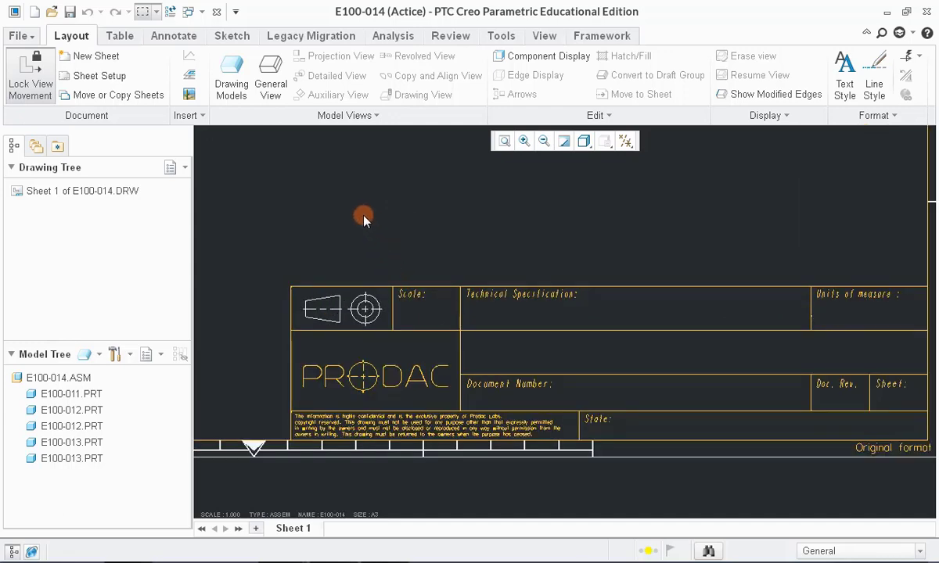
pyautogui.click(119, 35)
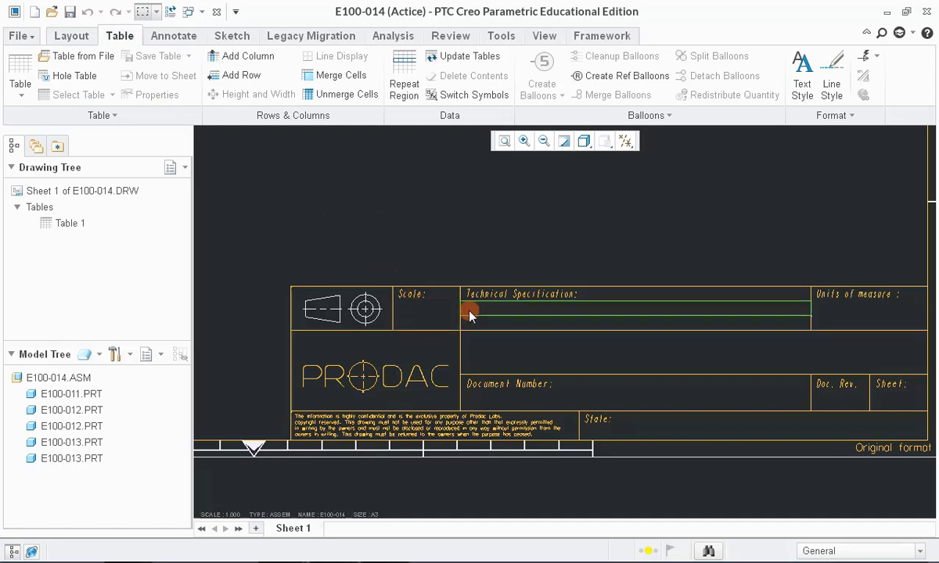
# Enter 'ASSEMBLY DRAWING CREATION' in the title cell and paste it into the cell below
pyautogui.click(494, 347)
pyautogui.write('A')
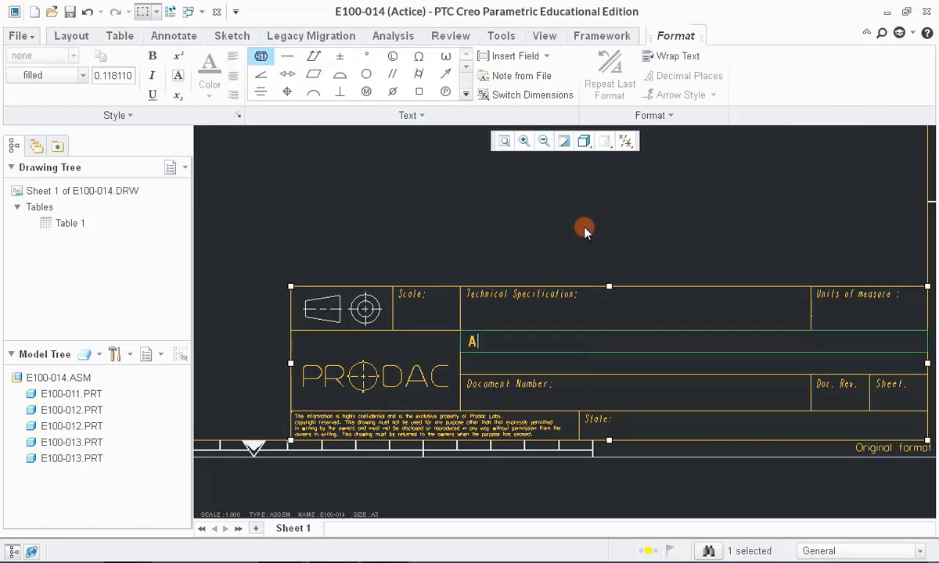
pyautogui.write('SSEMBLY DR')
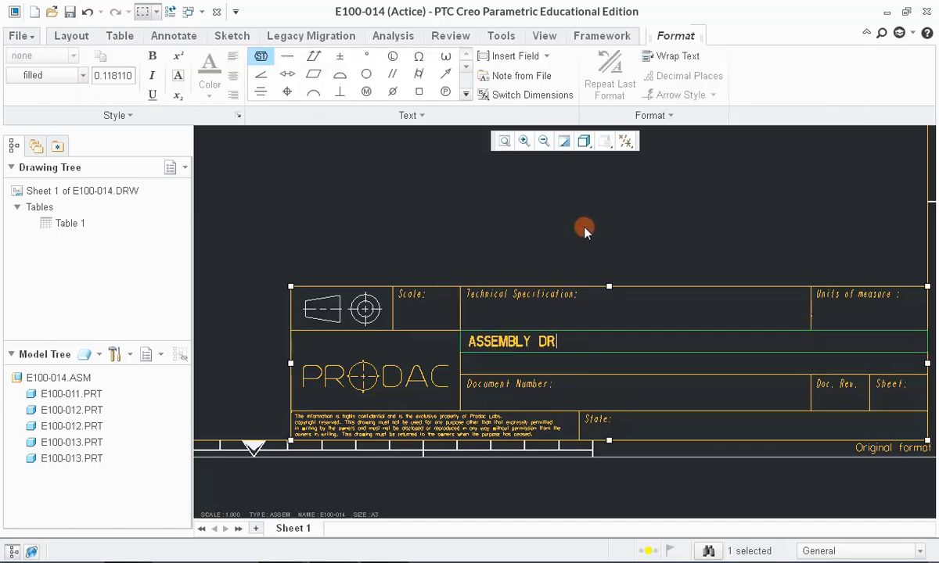
pyautogui.write('AWING CREATION')
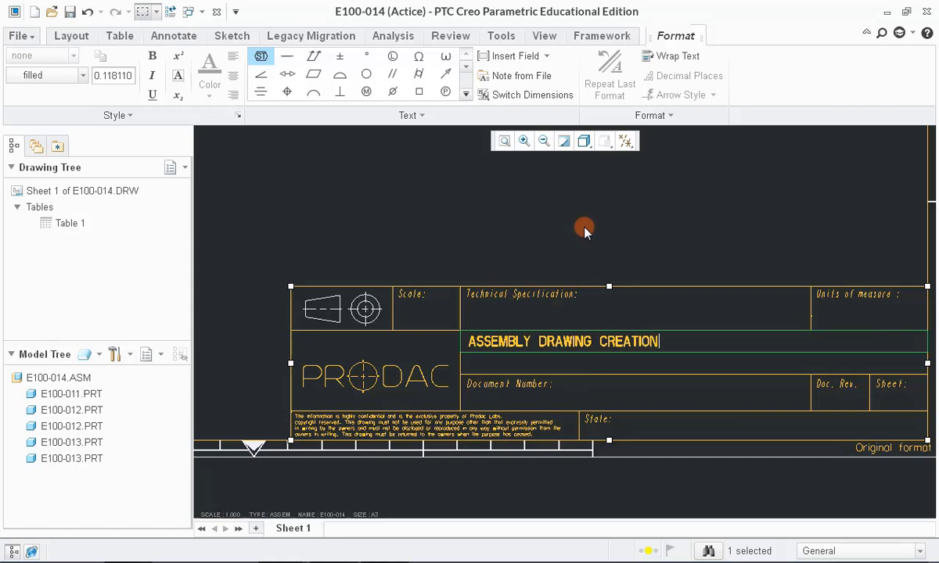
pyautogui.moveTo(656, 342); pyautogui.dragTo(468, 343)
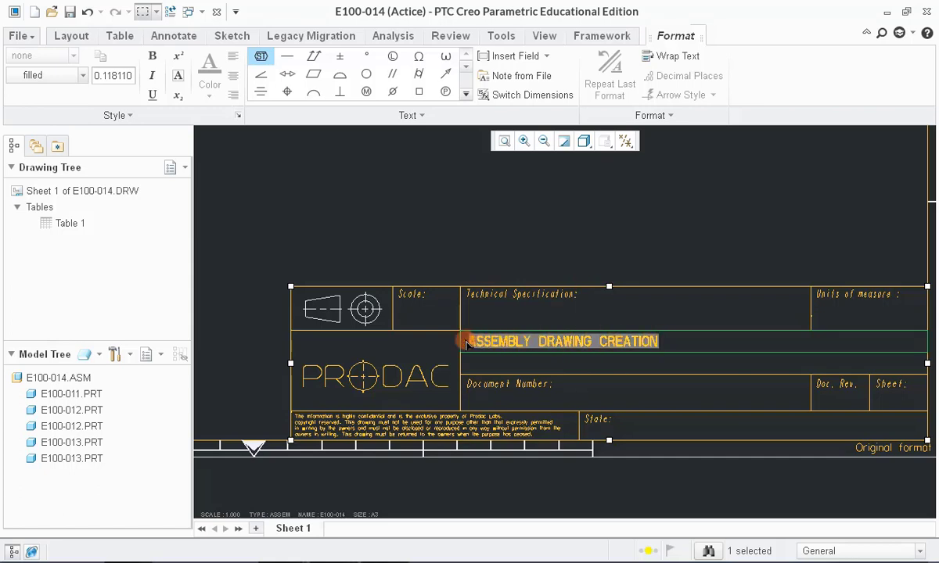
pyautogui.click(482, 367)
pyautogui.doubleClick(509, 366)
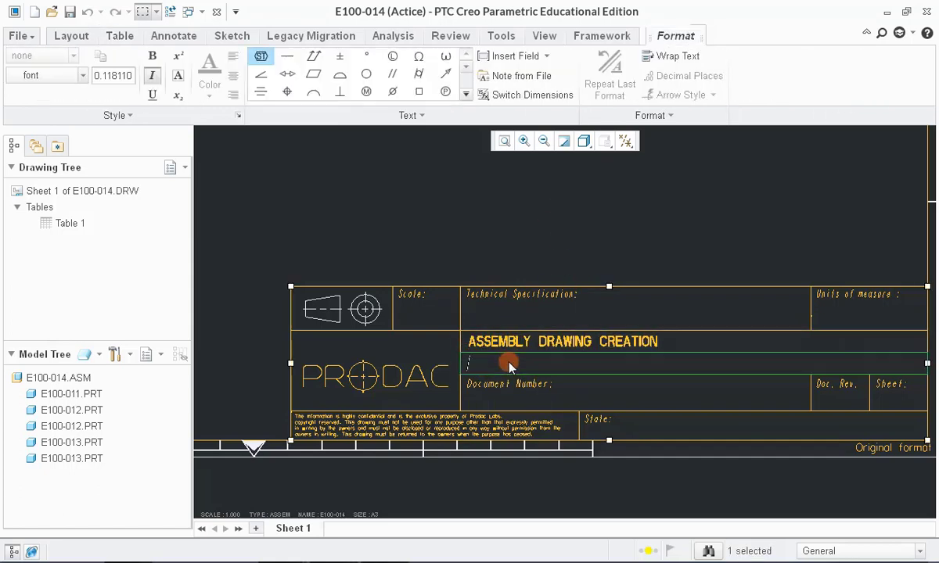
pyautogui.rightClick(505, 363)
pyautogui.click(483, 228)
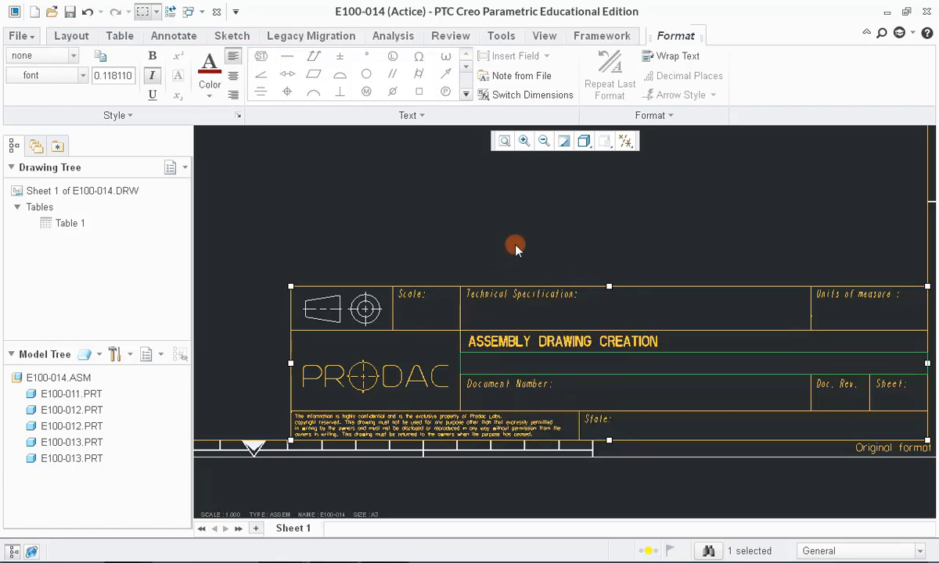
pyautogui.doubleClick(646, 347)
pyautogui.moveTo(647, 347); pyautogui.dragTo(472, 342)
pyautogui.rightClick(485, 344)
pyautogui.click(515, 388)
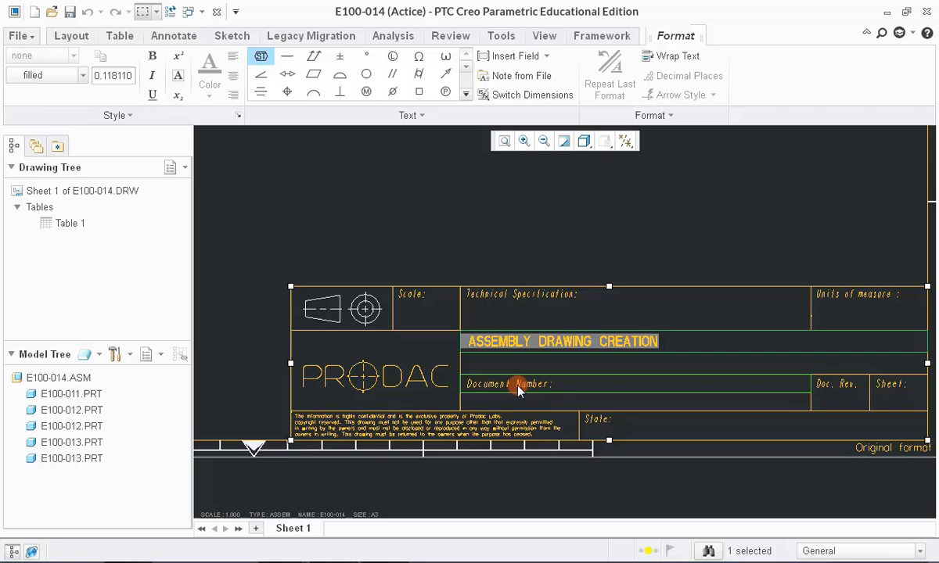
pyautogui.click(578, 223)
pyautogui.hotkey('ctrl', 'v')
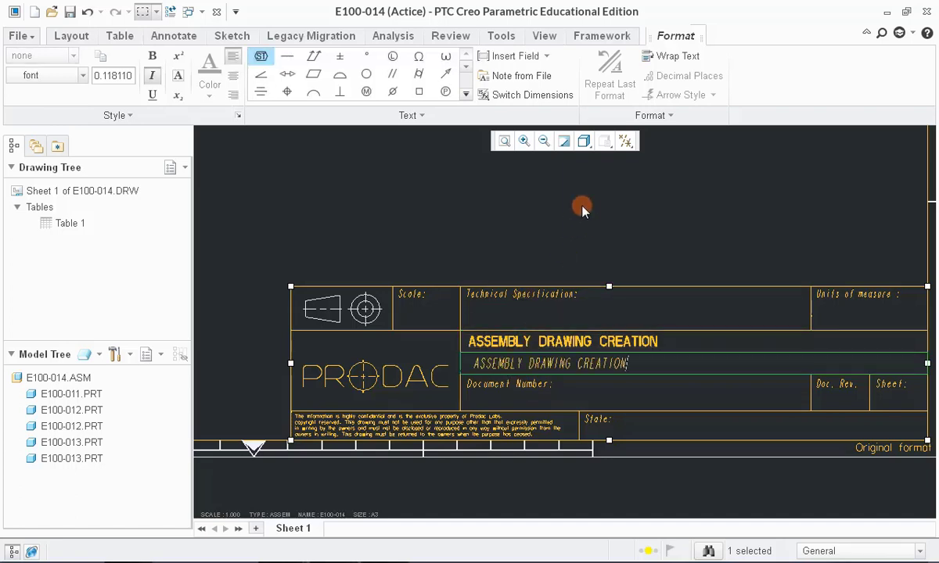
# Enter document number E100-014 and 'millimeter' as the units of measure
pyautogui.click(537, 398)
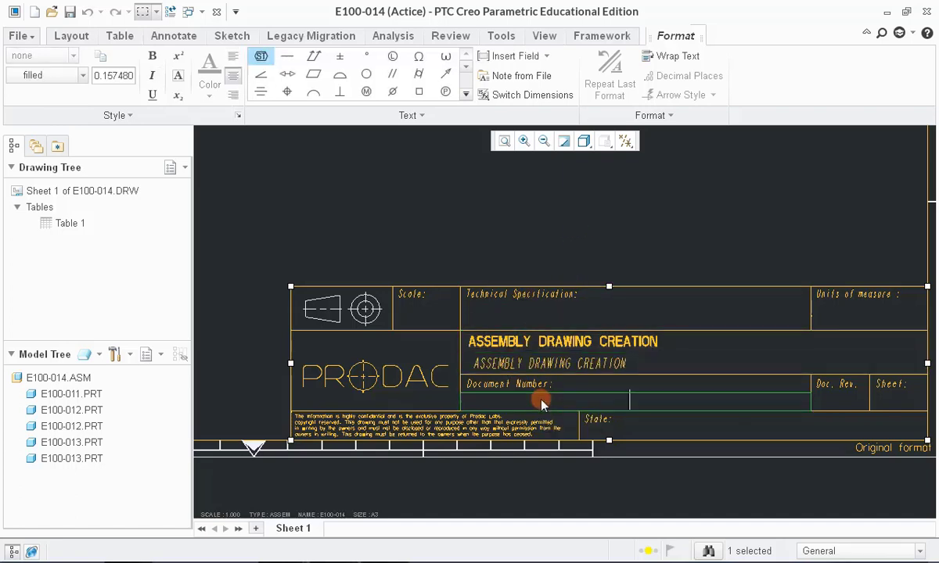
pyautogui.write('E100-014')
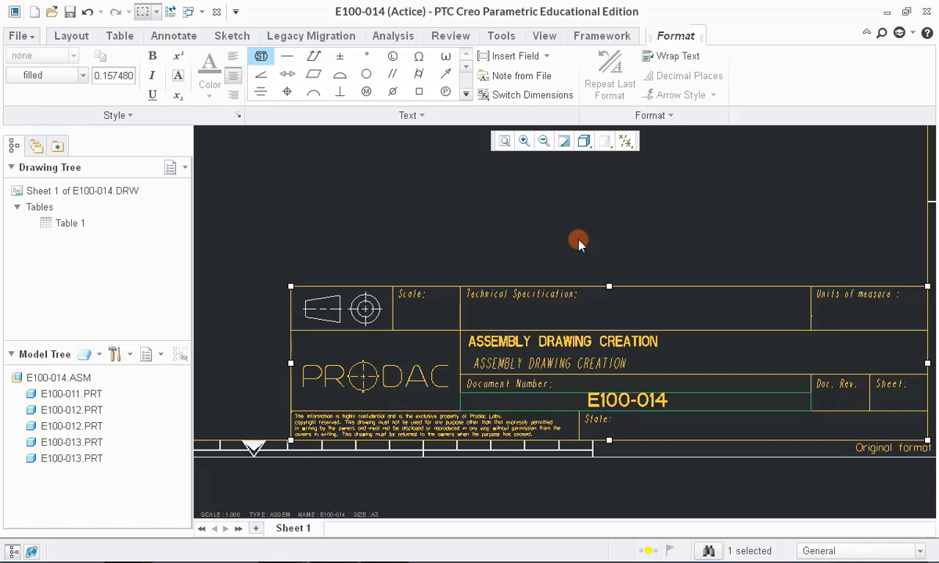
pyautogui.scroll(-1, 493, 255)
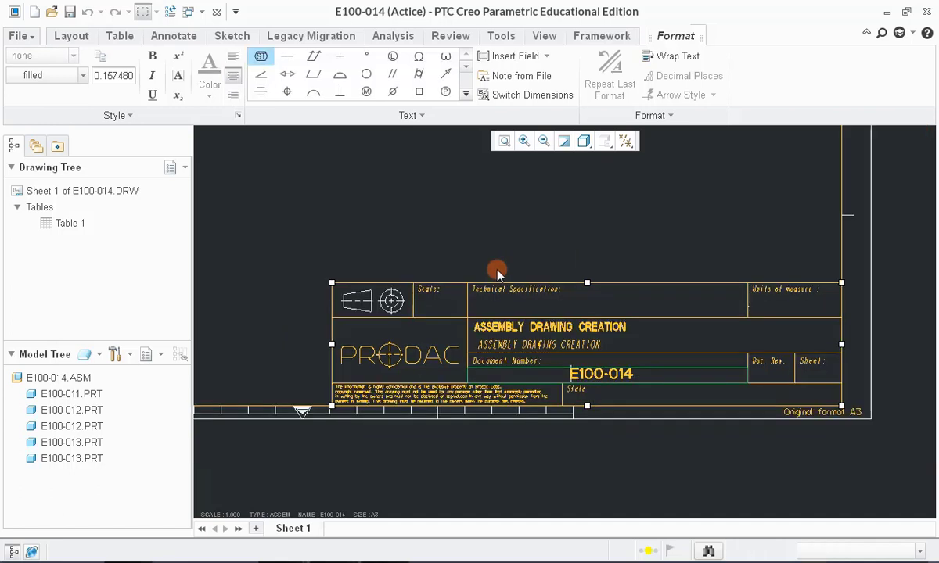
pyautogui.scroll(1, 729, 283)
pyautogui.click(773, 303)
pyautogui.write('M')
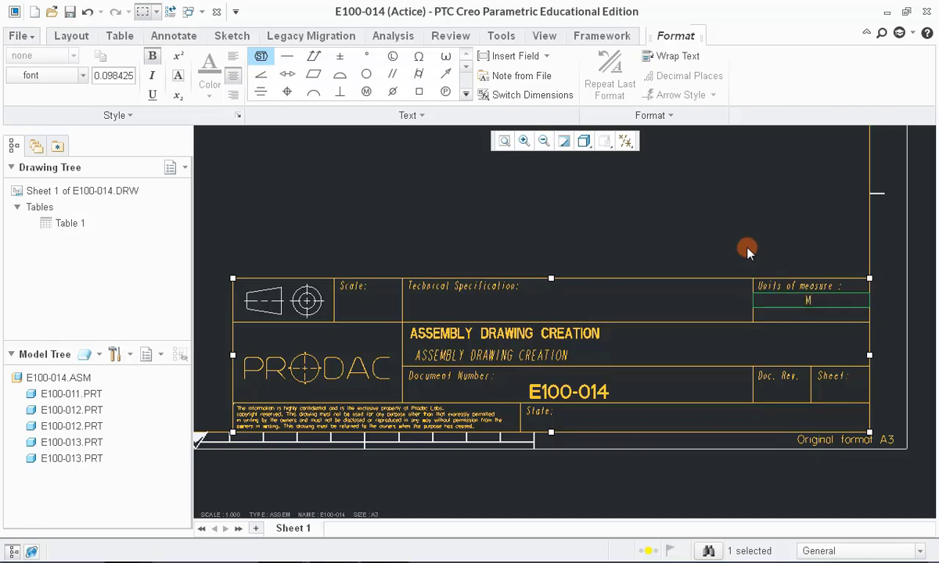
pyautogui.press('BackSpace')
pyautogui.write('millimeter')
pyautogui.press('Escape')
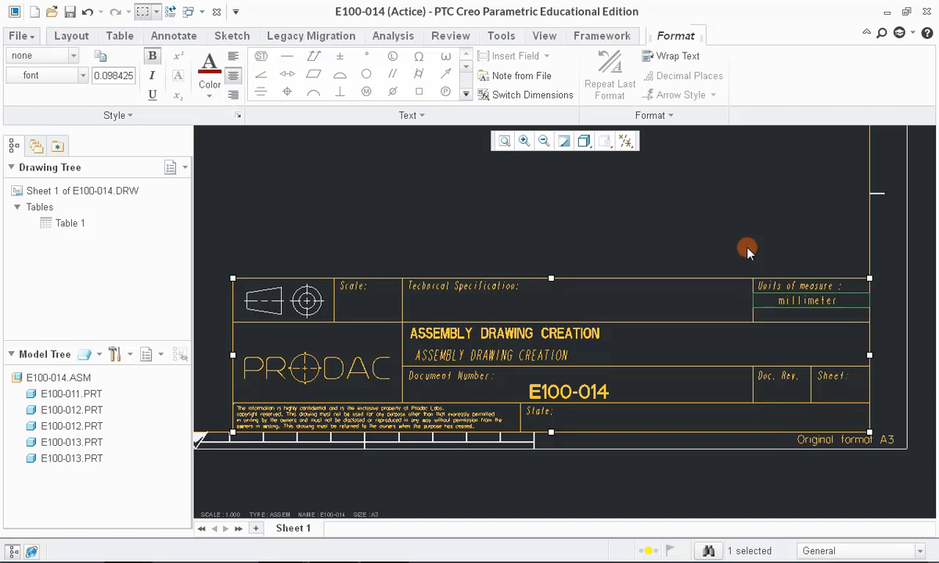
# Place a general view of the assembly with the default combined state, oriented to FRONT
pyautogui.click(706, 244)
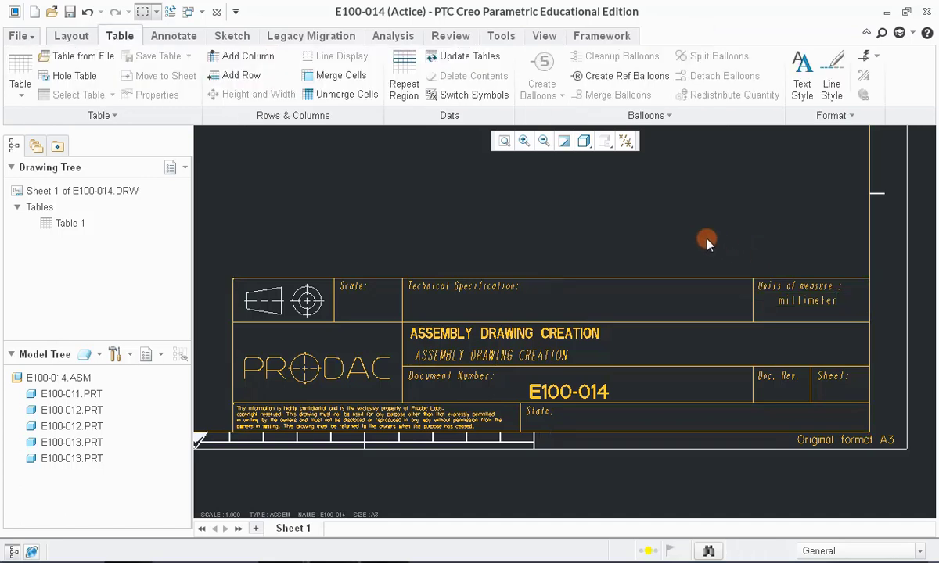
pyautogui.click(504, 141)
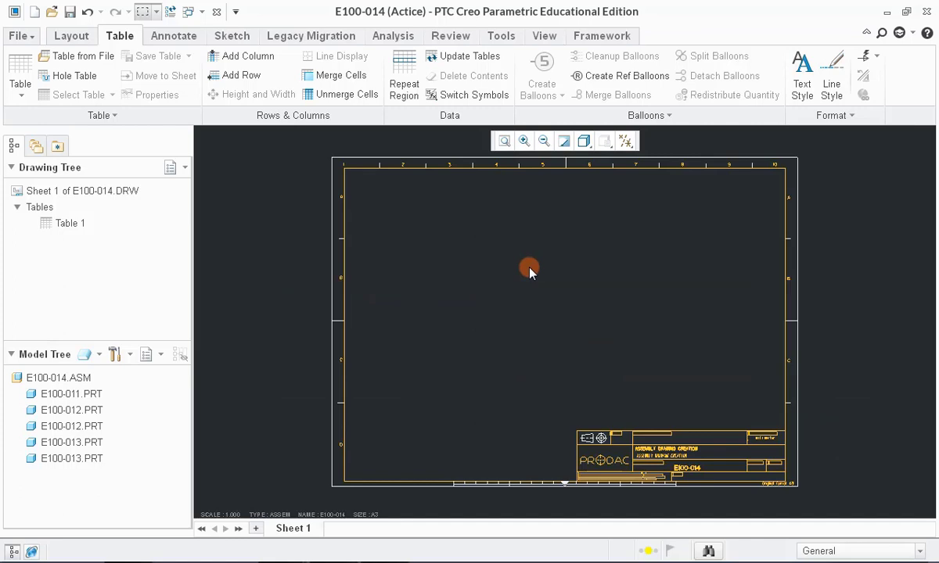
pyautogui.rightClick(453, 259)
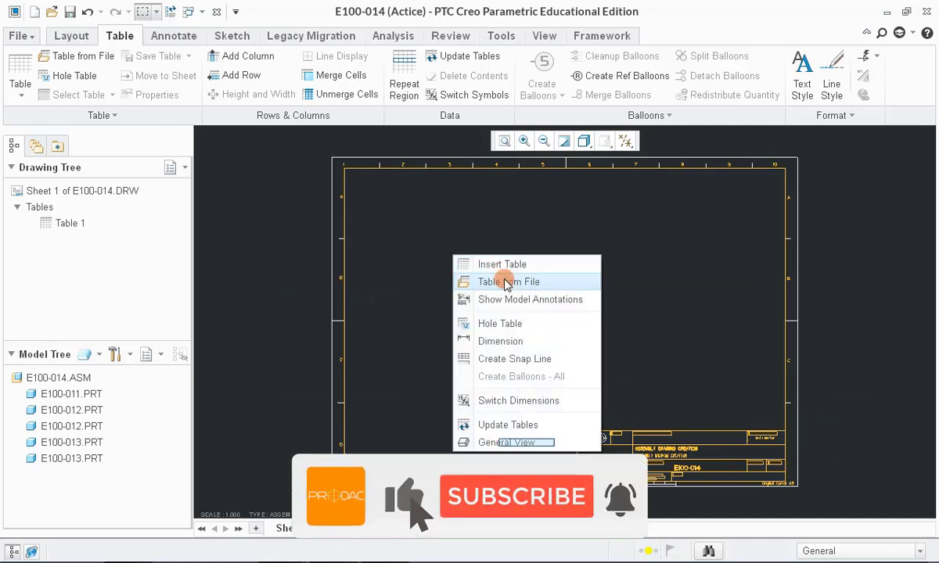
pyautogui.click(521, 443)
pyautogui.click(498, 390)
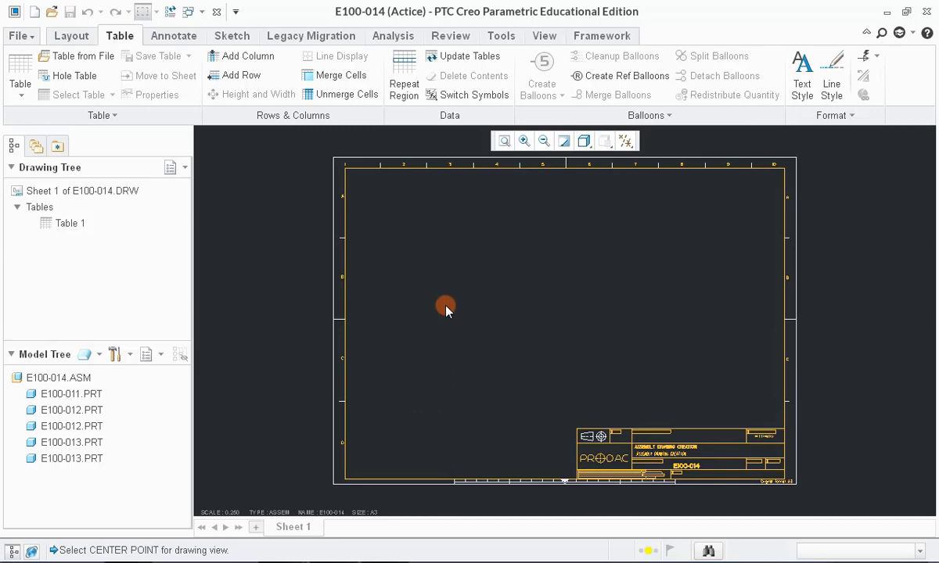
pyautogui.click(446, 309)
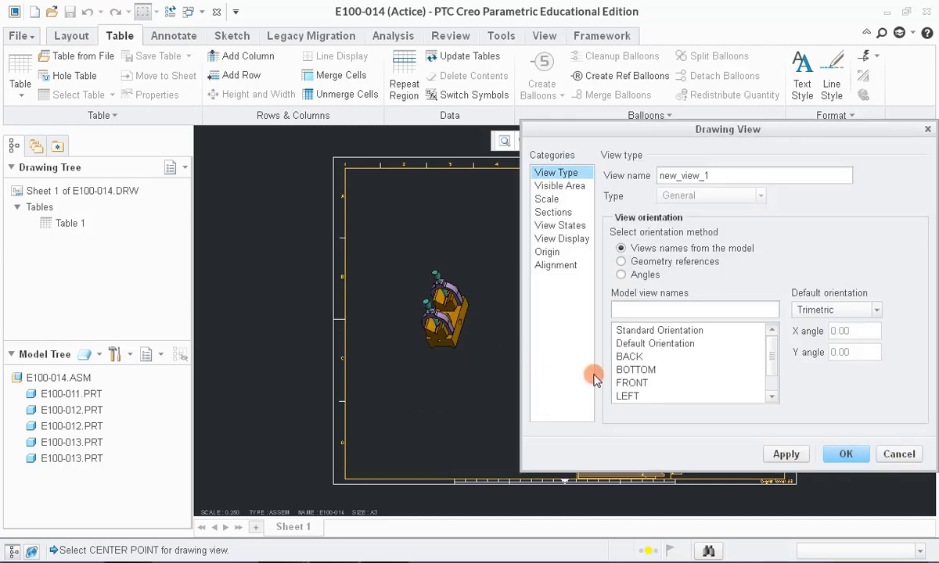
pyautogui.click(626, 383)
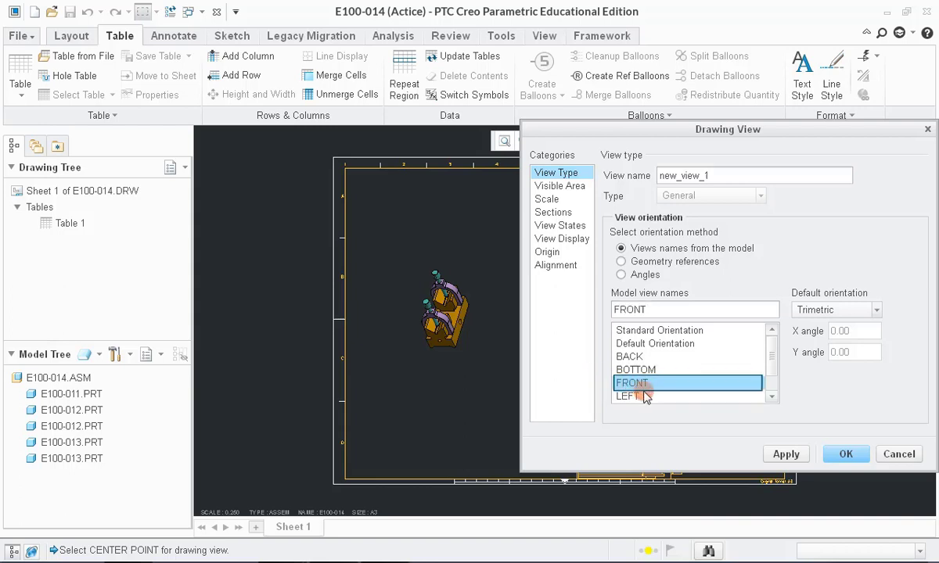
pyautogui.click(790, 456)
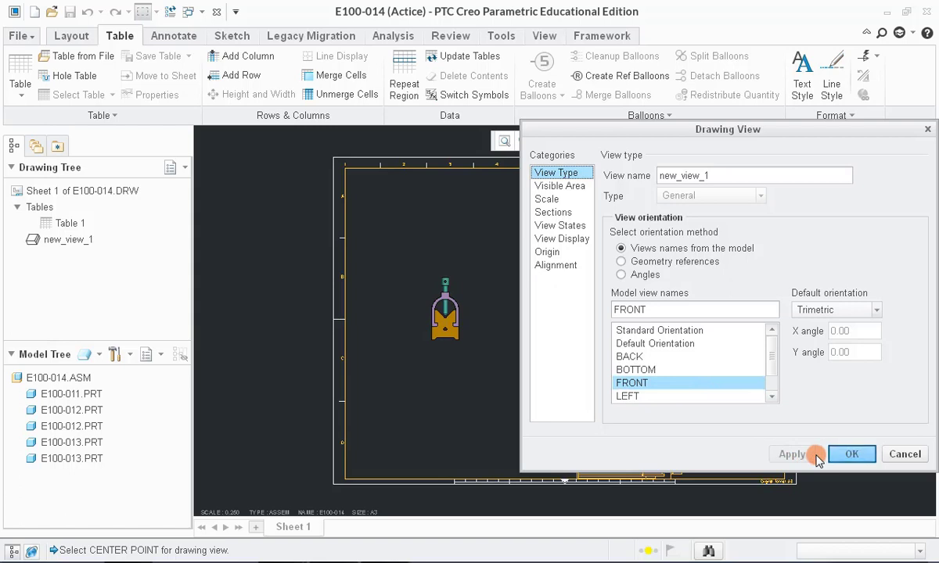
pyautogui.click(851, 454)
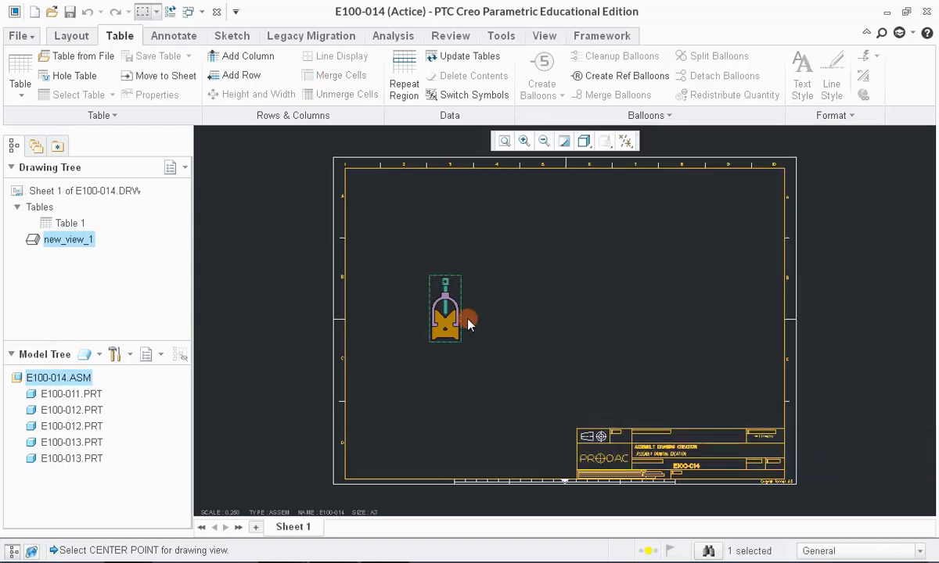
# Add a projected view to the right of the front view
pyautogui.scroll(2, 467, 322)
pyautogui.rightClick(455, 272)
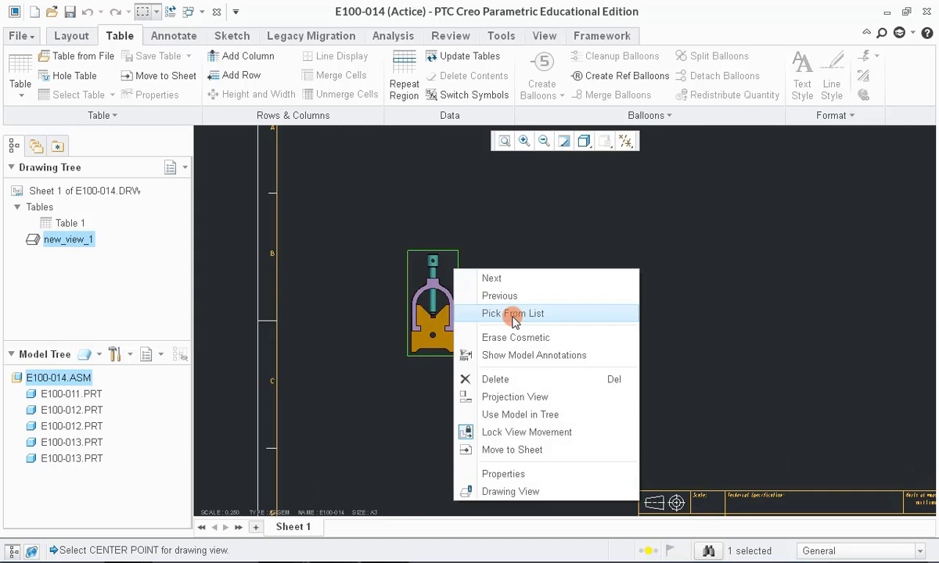
pyautogui.click(522, 397)
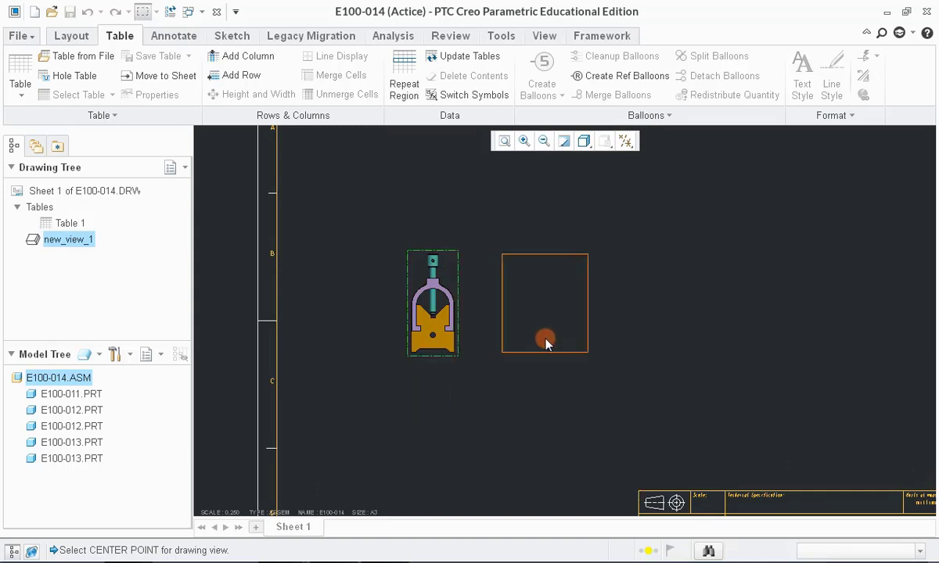
pyautogui.click(561, 335)
pyautogui.click(674, 255)
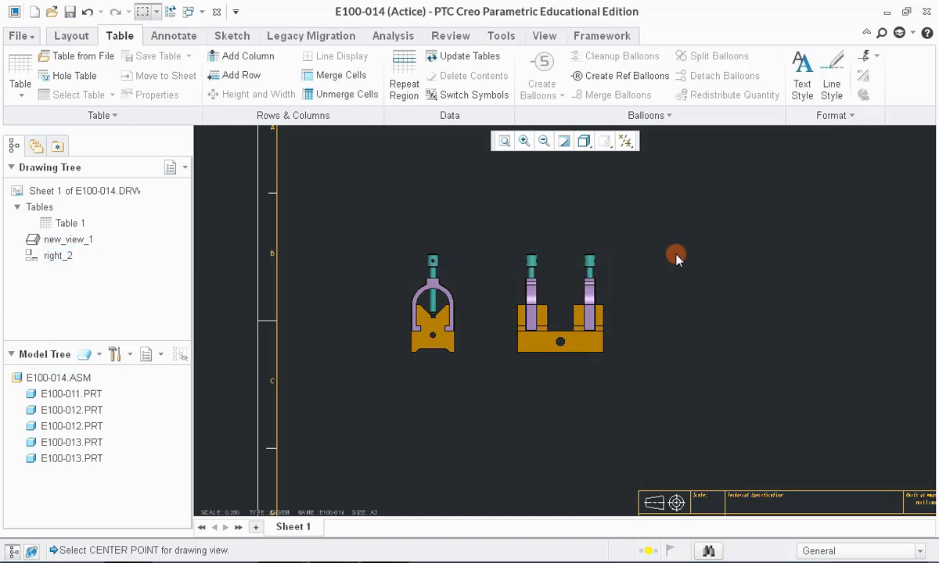
# Change the drawing SCALE value to 0.5
pyautogui.scroll(-3, 481, 309)
pyautogui.scroll(2, 479, 306)
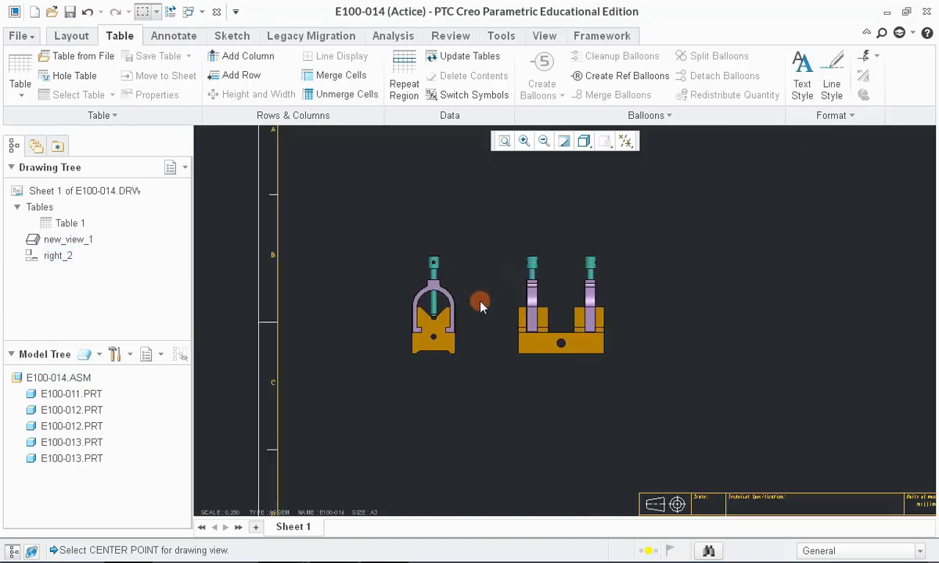
pyautogui.scroll(-1, 505, 296)
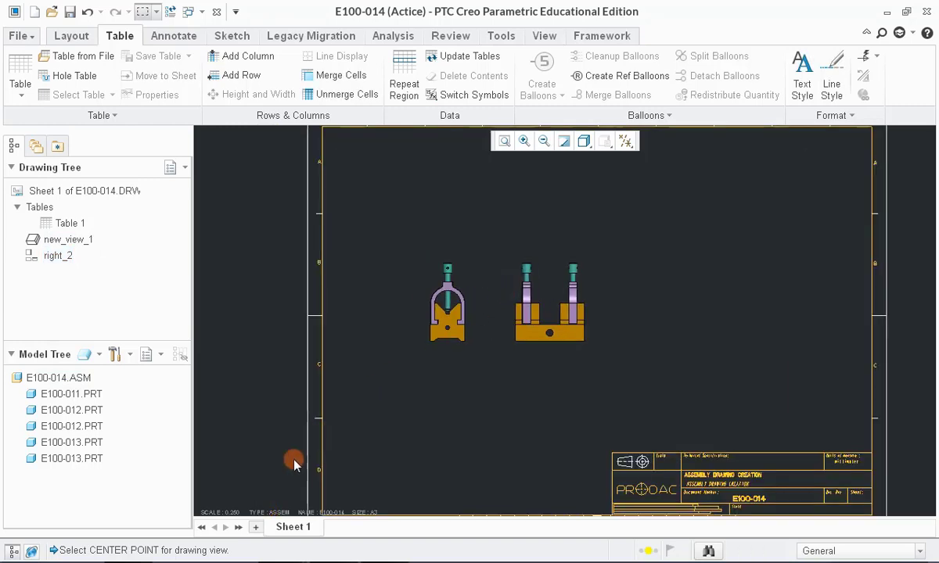
pyautogui.doubleClick(220, 513)
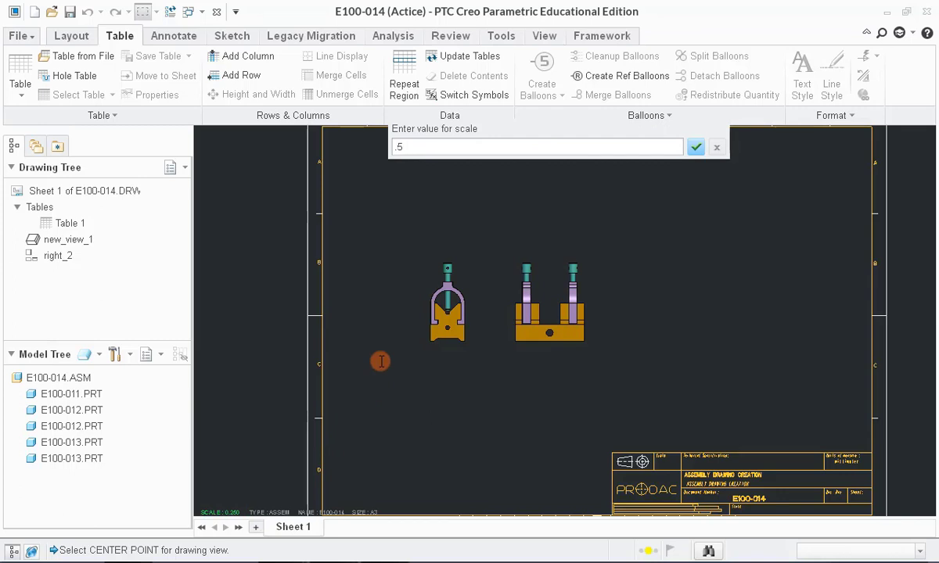
pyautogui.press('Return')
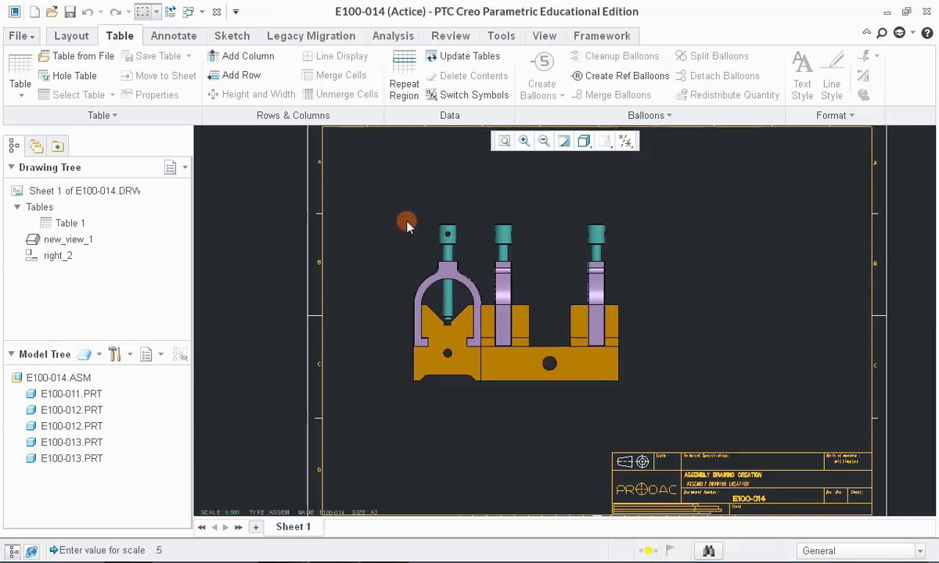
# Unlock view movement on the side view and drag it further right
pyautogui.click(497, 260)
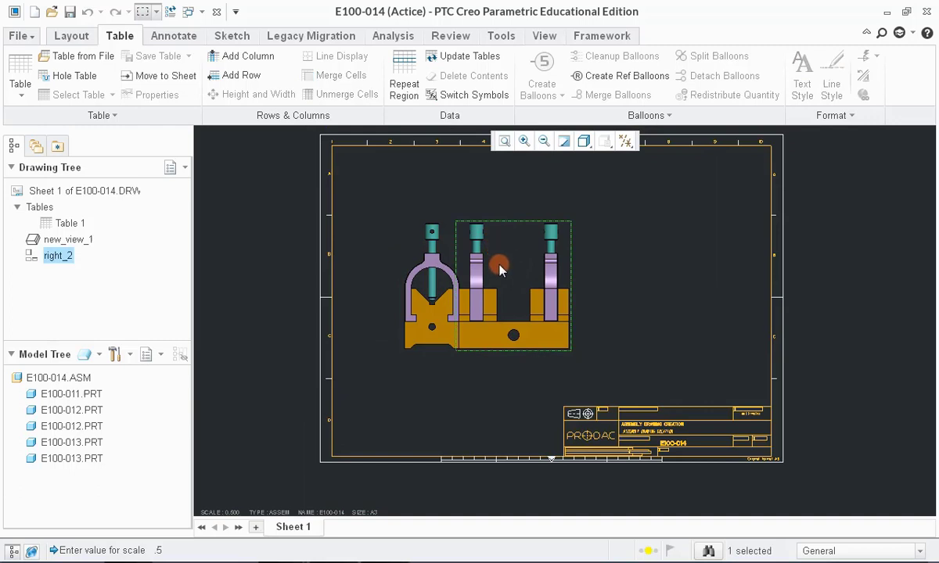
pyautogui.rightClick(502, 259)
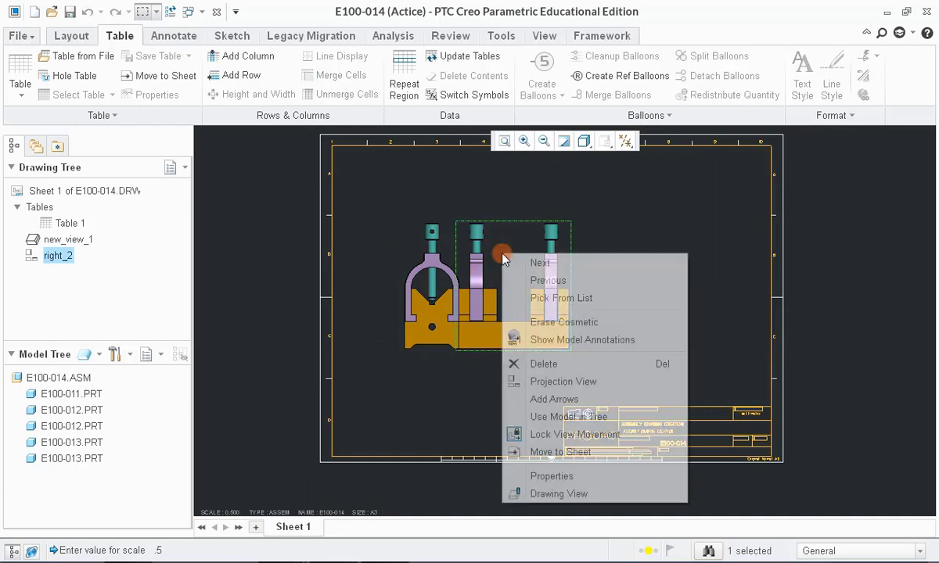
pyautogui.click(526, 436)
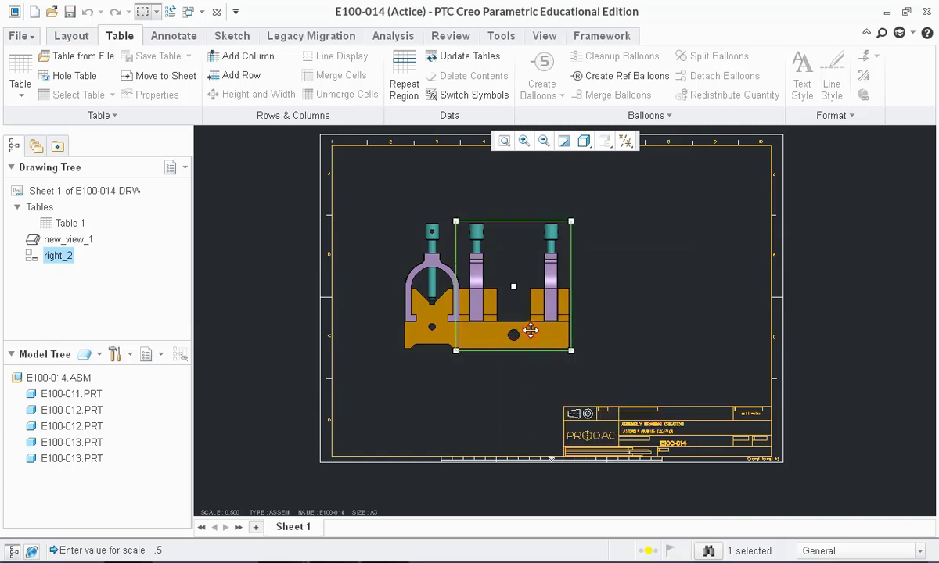
pyautogui.moveTo(530, 294); pyautogui.dragTo(586, 279)
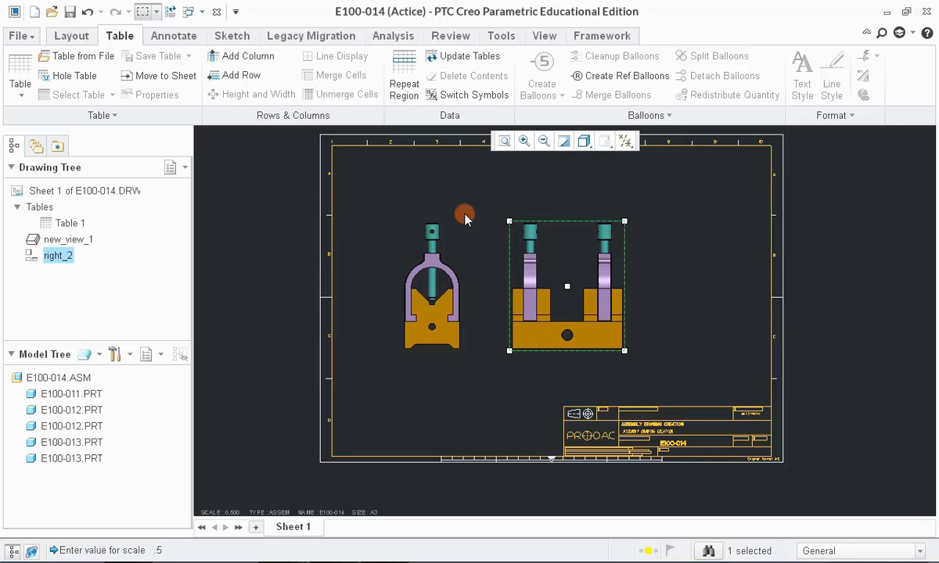
# Select both the front view and the side view together
pyautogui.click(474, 205)
pyautogui.click(460, 259)
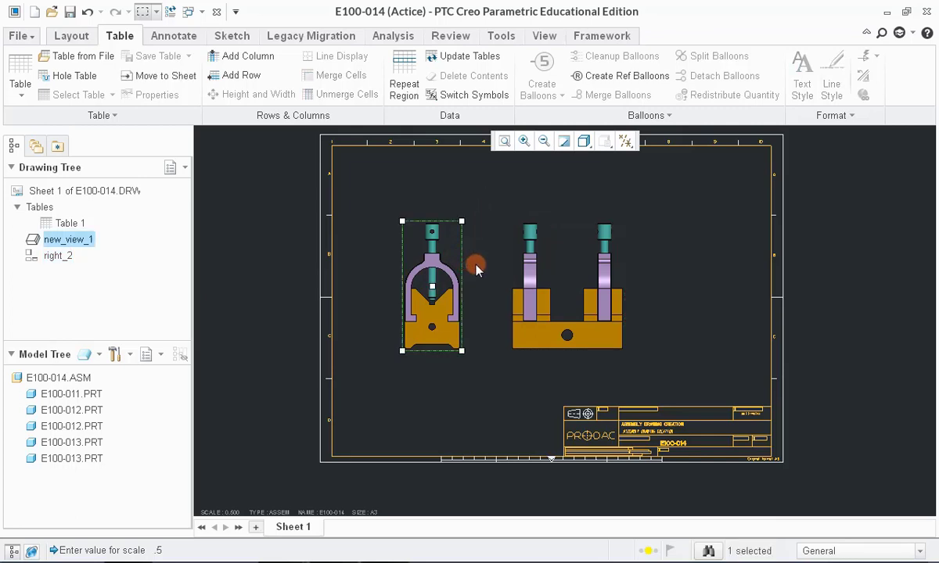
pyautogui.keyDown('ctrl'); pyautogui.click(562, 260); pyautogui.keyUp('ctrl')
pyautogui.rightClick(664, 205)
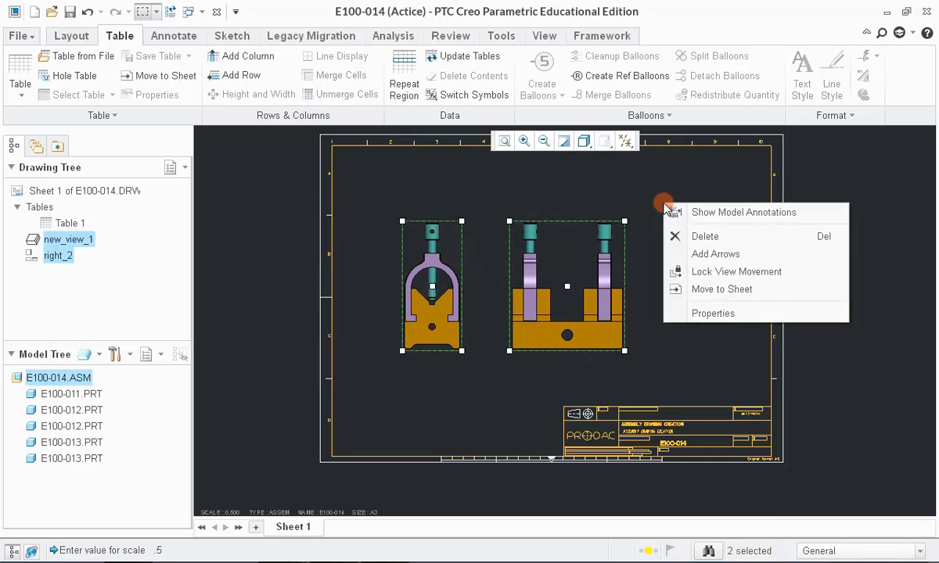
# Set both views to No Hidden display style with tangent edges set to None
pyautogui.click(694, 316)
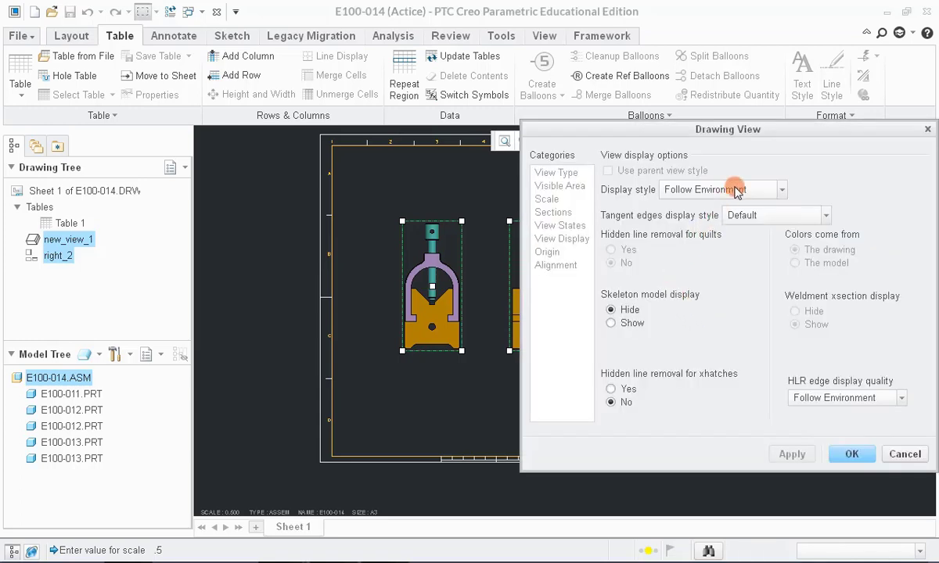
pyautogui.click(728, 191)
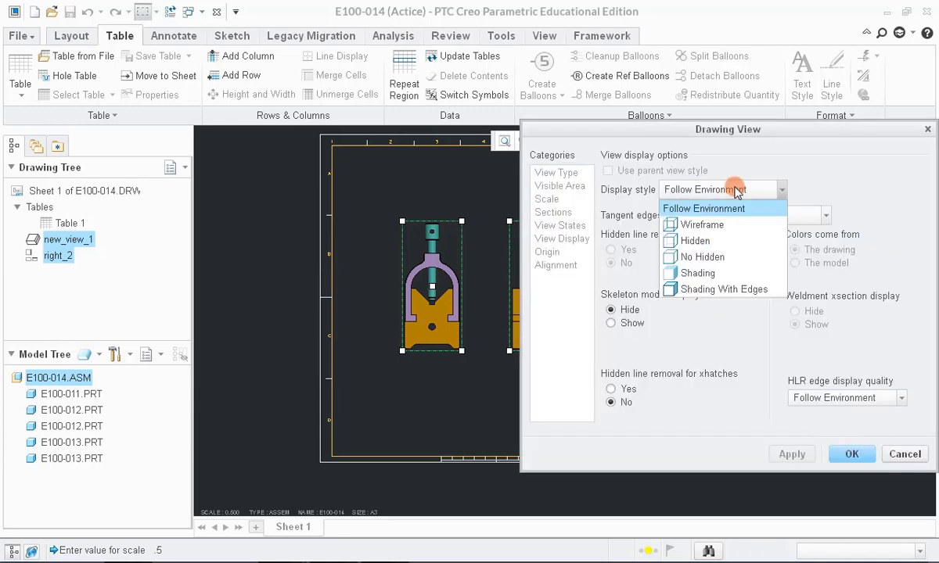
pyautogui.click(727, 256)
pyautogui.click(750, 216)
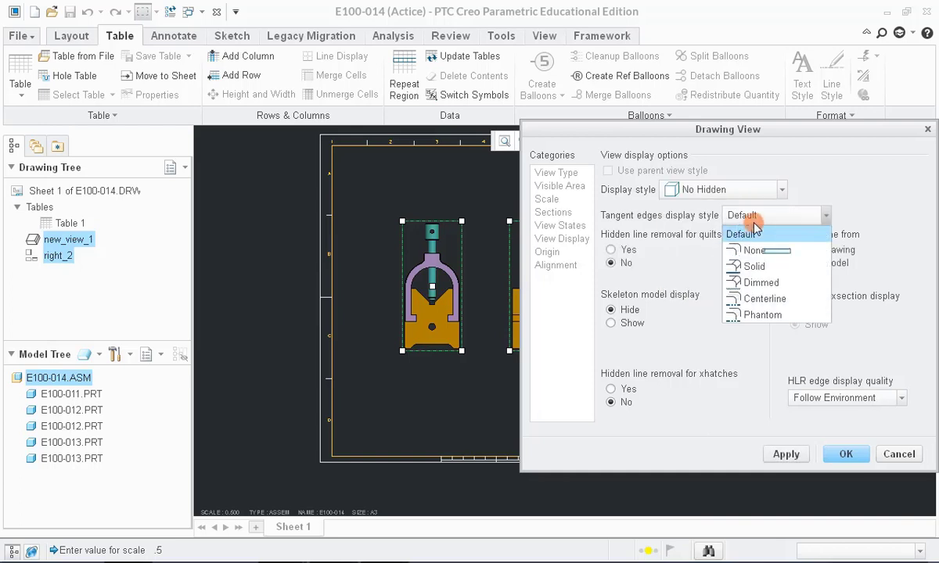
pyautogui.click(753, 250)
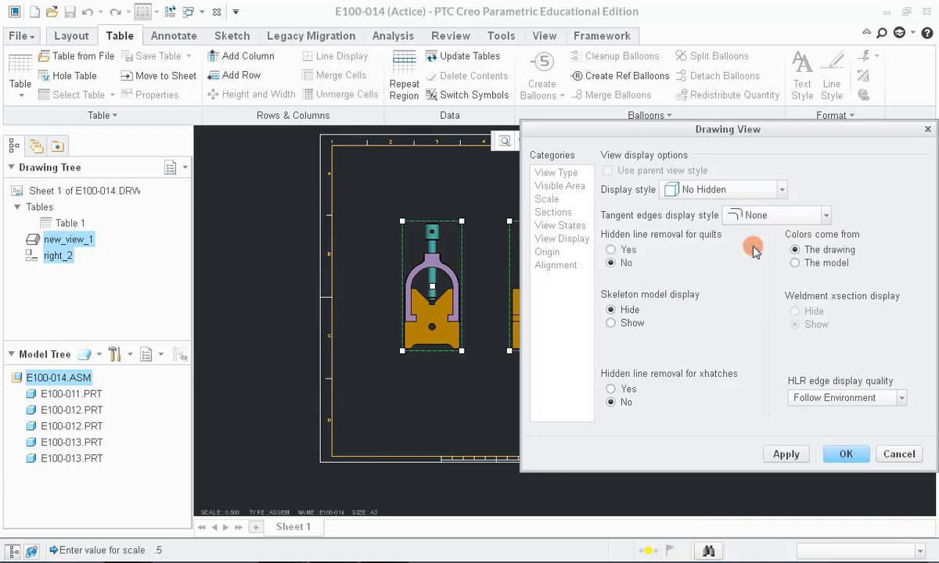
pyautogui.click(787, 454)
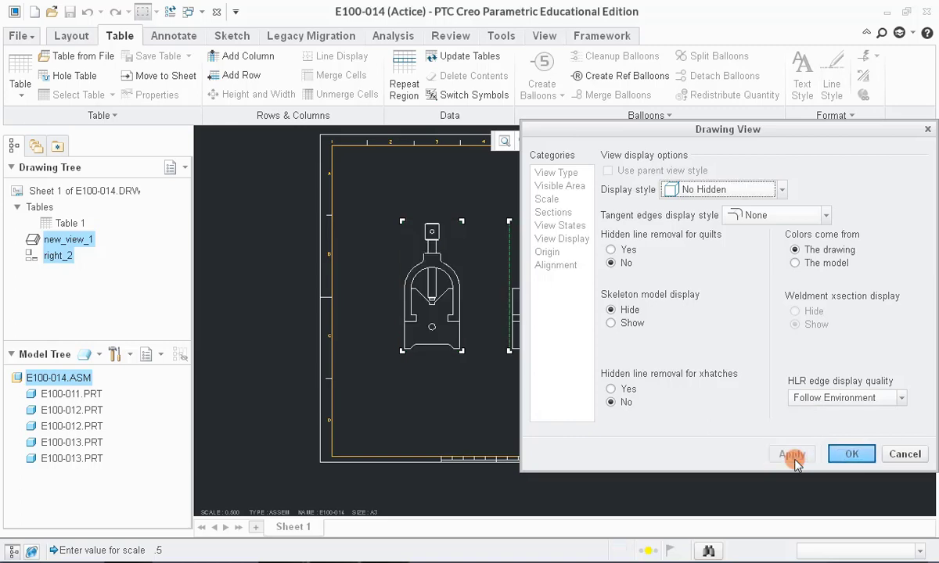
pyautogui.click(851, 455)
pyautogui.click(702, 266)
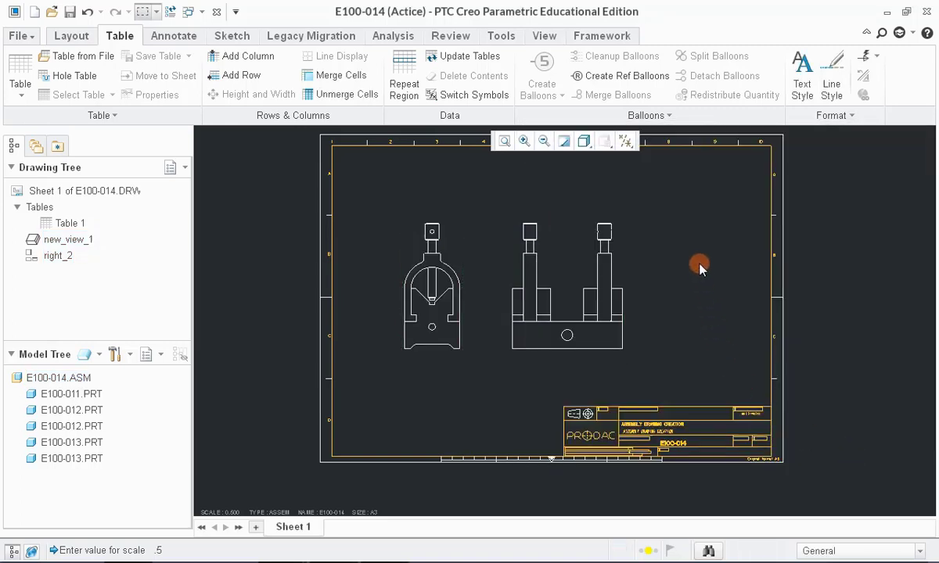
# Shift the front view left, nudge the side view, and move both views up slightly
pyautogui.scroll(2, 540, 265)
pyautogui.scroll(1, 552, 265)
pyautogui.scroll(-1, 661, 227)
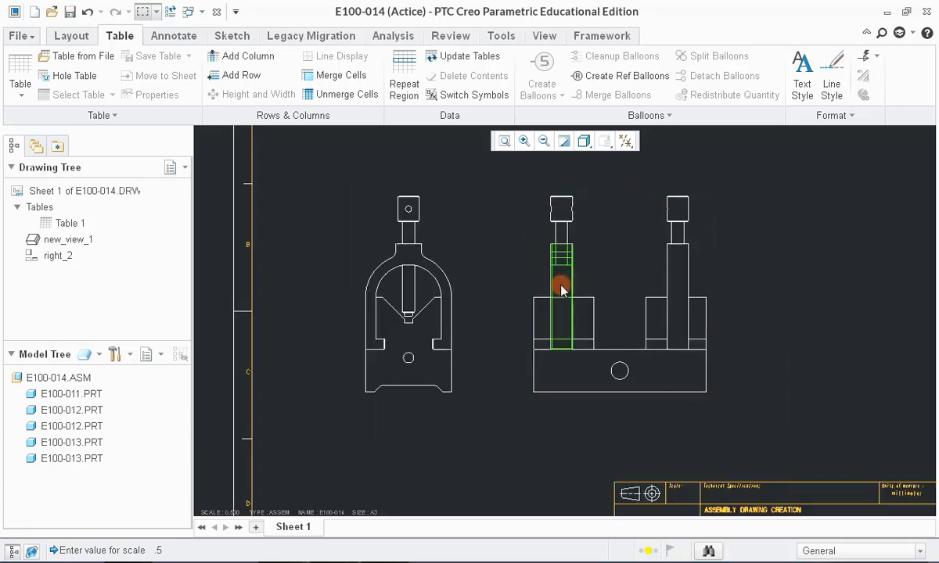
pyautogui.click(446, 247)
pyautogui.moveTo(446, 247); pyautogui.dragTo(410, 243)
pyautogui.moveTo(593, 247); pyautogui.dragTo(586, 241)
pyautogui.scroll(-2, 535, 342)
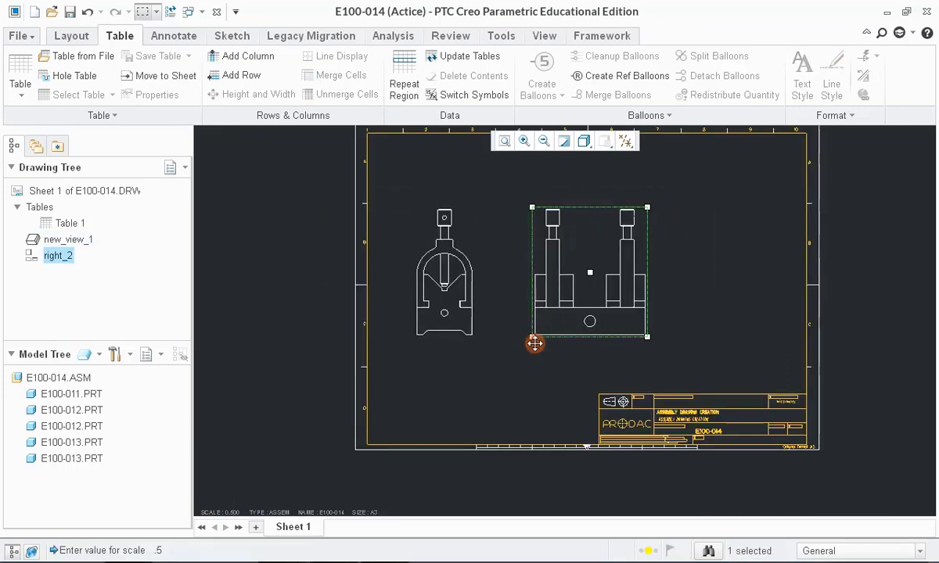
pyautogui.click(514, 350)
pyautogui.click(450, 241)
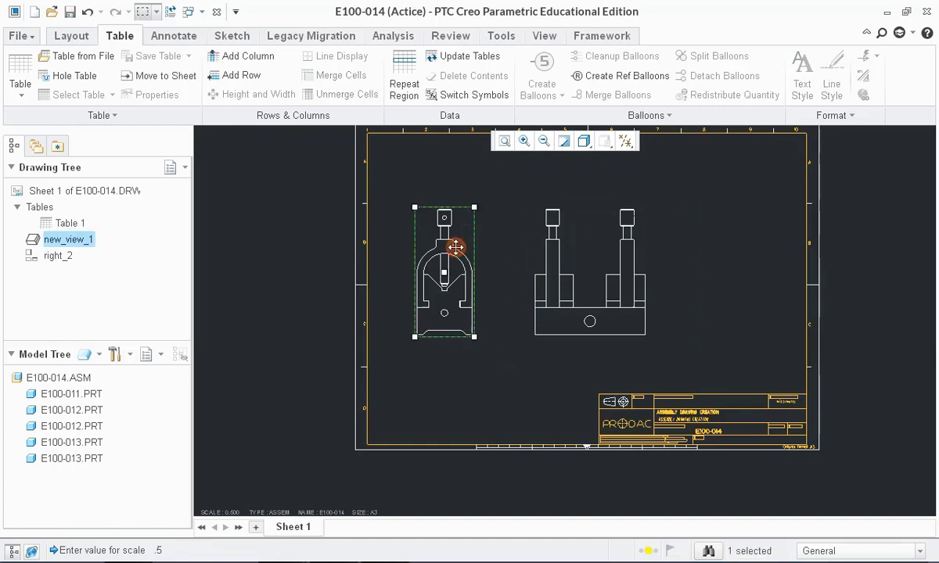
pyautogui.moveTo(451, 241); pyautogui.dragTo(453, 225)
pyautogui.click(497, 367)
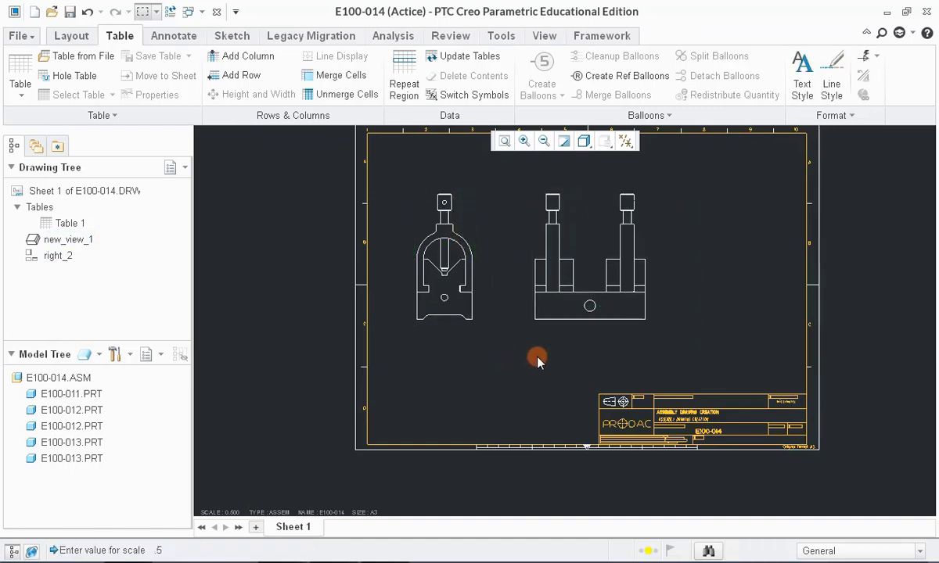
pyautogui.scroll(-1, 535, 356)
pyautogui.scroll(1, 621, 239)
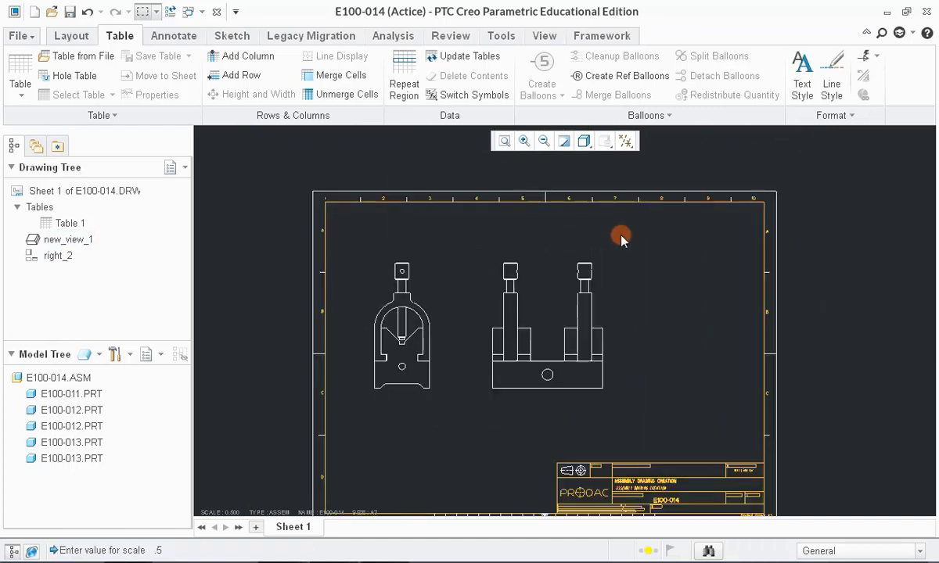
# Insert a general view at the upper right with No Hidden style and dimmed tangent edges
pyautogui.rightClick(673, 266)
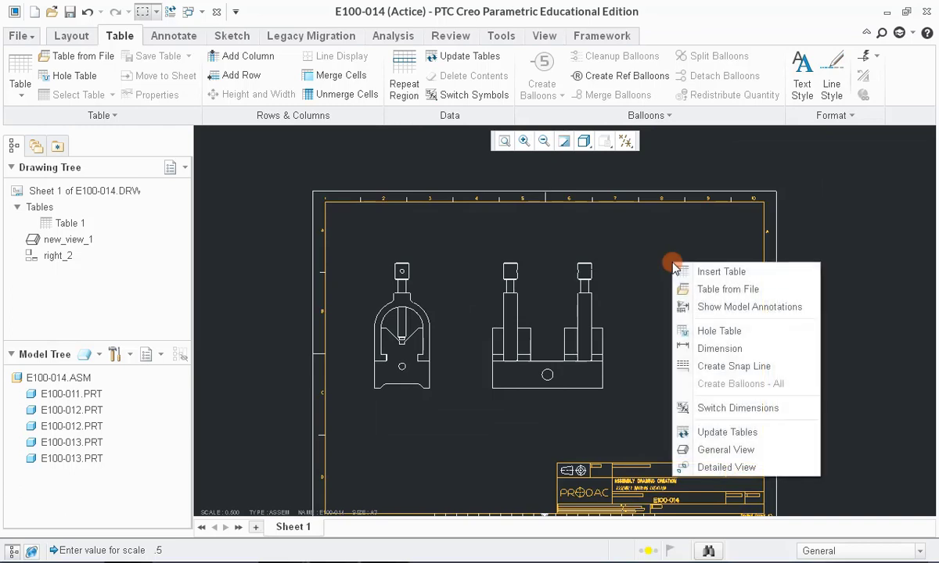
pyautogui.click(719, 451)
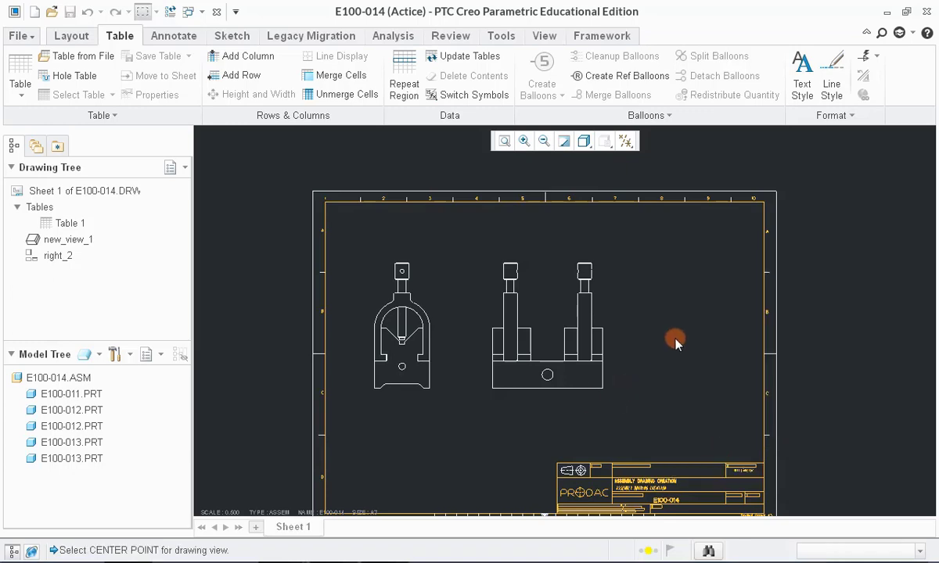
pyautogui.click(673, 339)
pyautogui.click(561, 239)
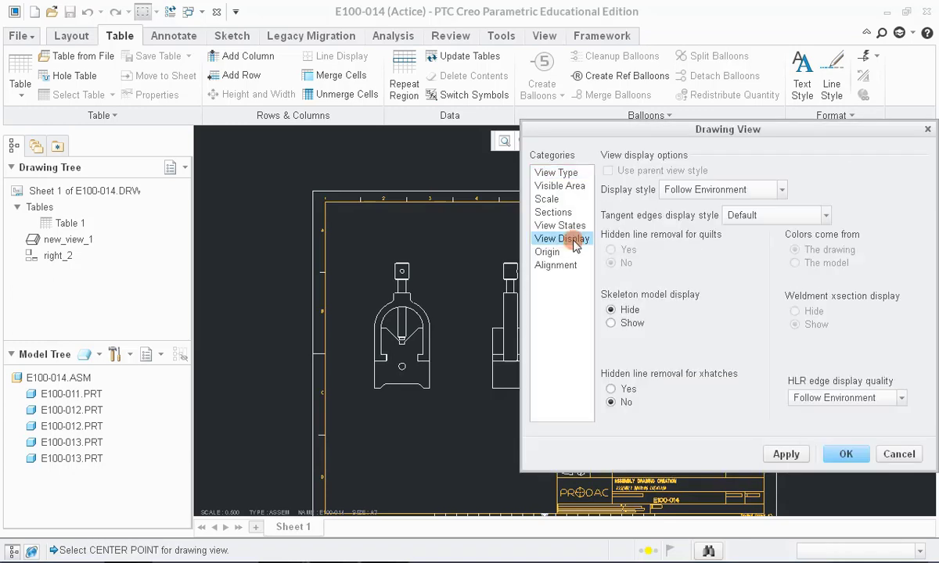
pyautogui.click(669, 190)
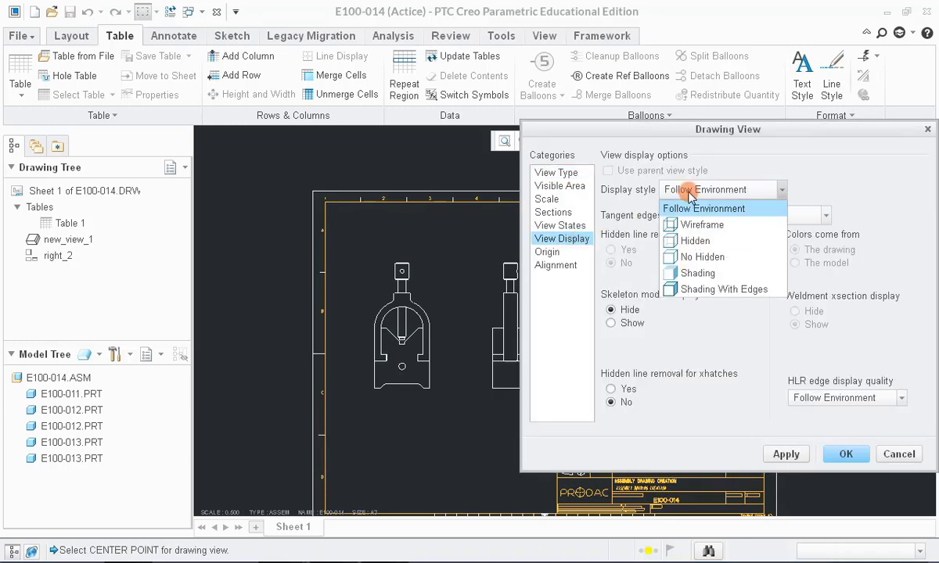
pyautogui.click(702, 261)
pyautogui.click(735, 216)
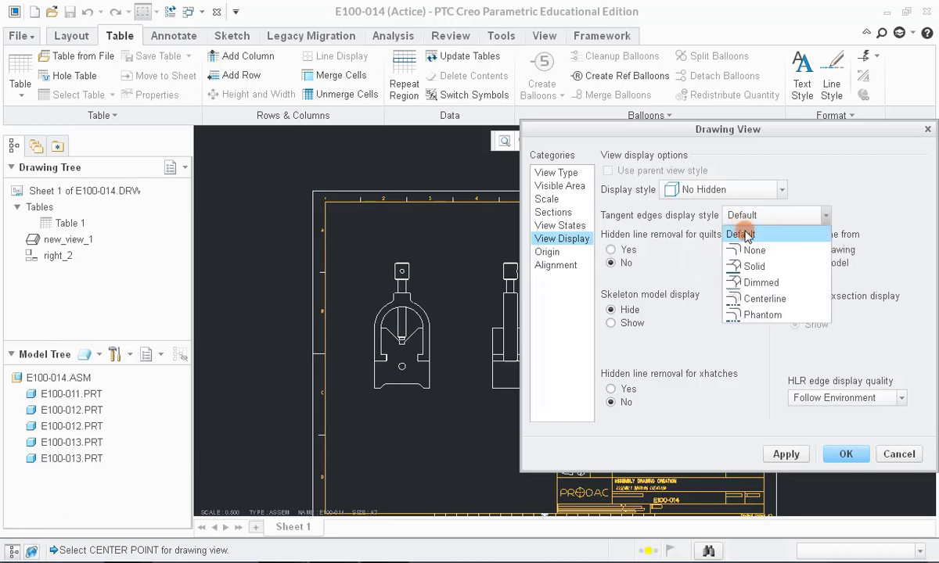
pyautogui.click(757, 288)
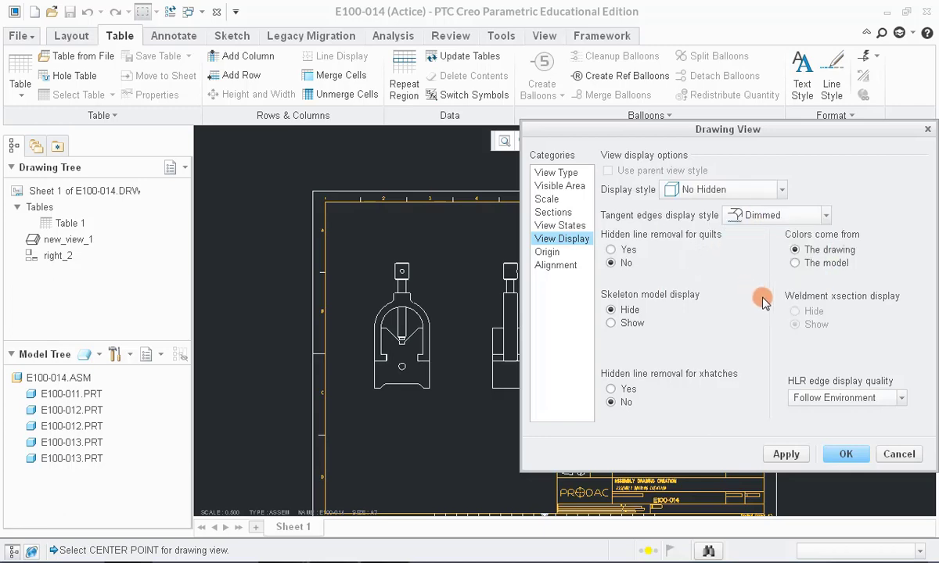
pyautogui.click(783, 455)
pyautogui.click(845, 454)
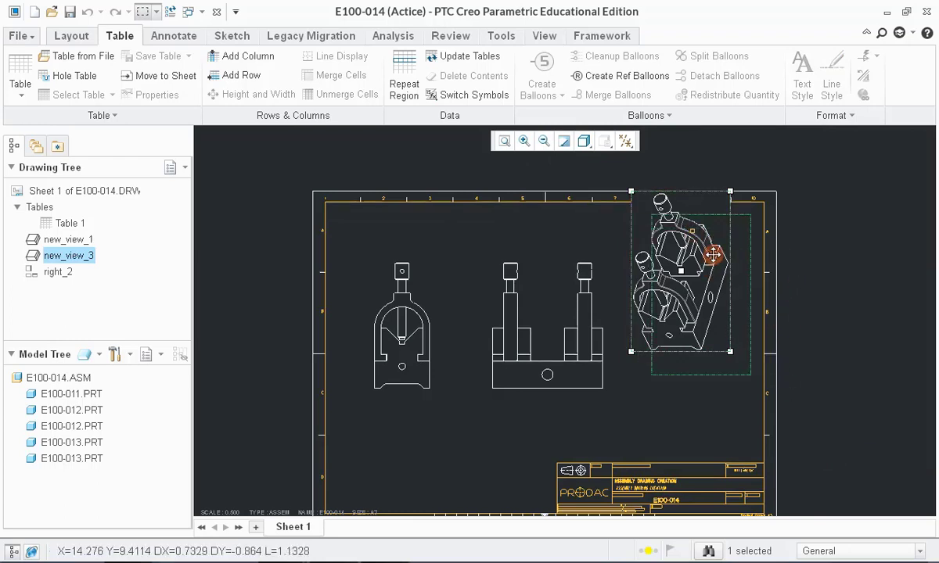
# Change the isometric view to a custom scale of 0.3
pyautogui.doubleClick(643, 273)
pyautogui.click(547, 199)
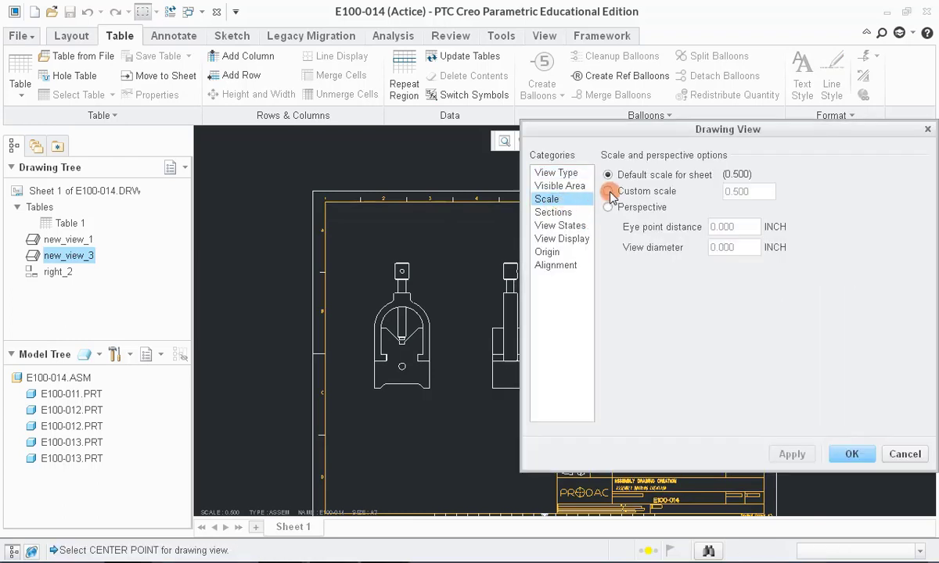
pyautogui.click(618, 192)
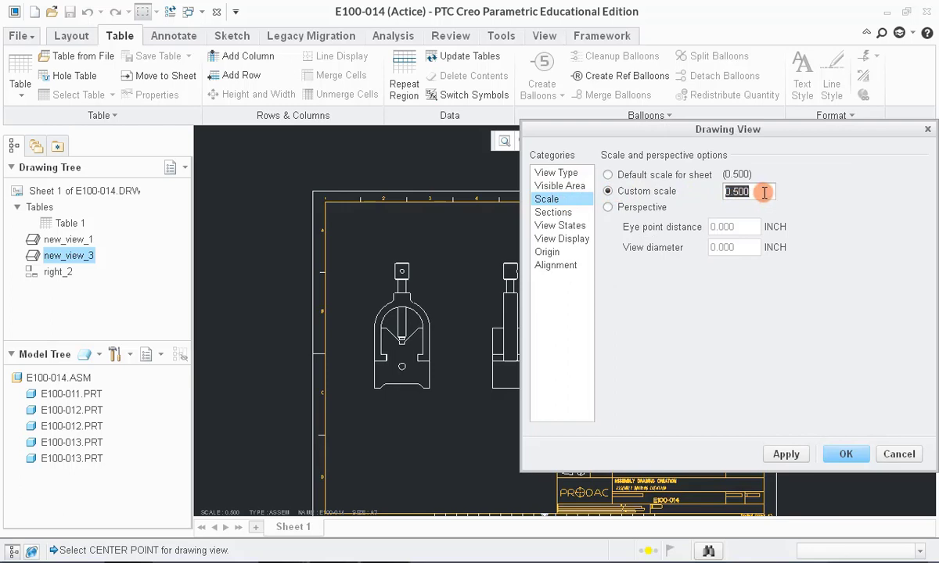
pyautogui.press('BackSpace')
pyautogui.write('.3')
pyautogui.press('Return')
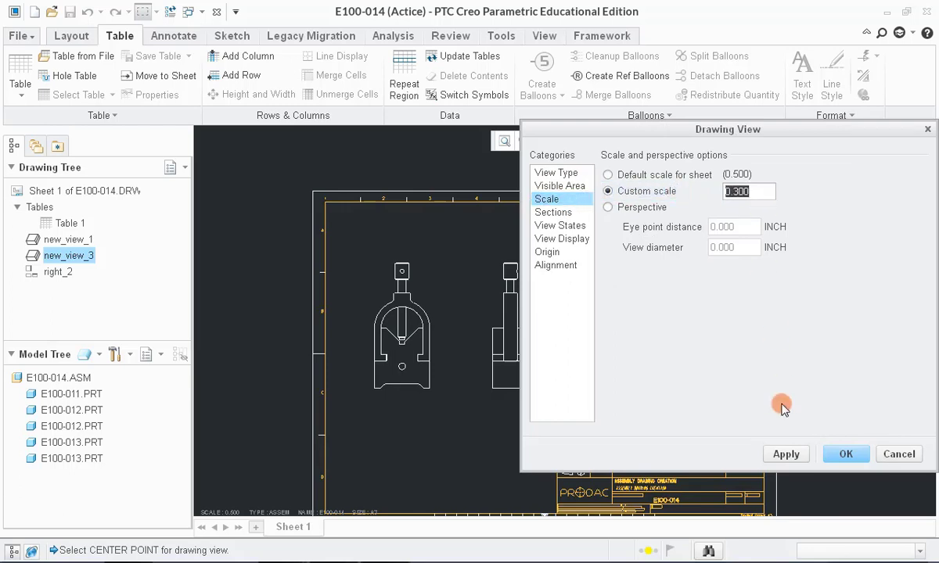
pyautogui.click(845, 453)
# Move the SCALE 0.300 note just below the isometric view and refit the sheet
pyautogui.scroll(-3, 737, 310)
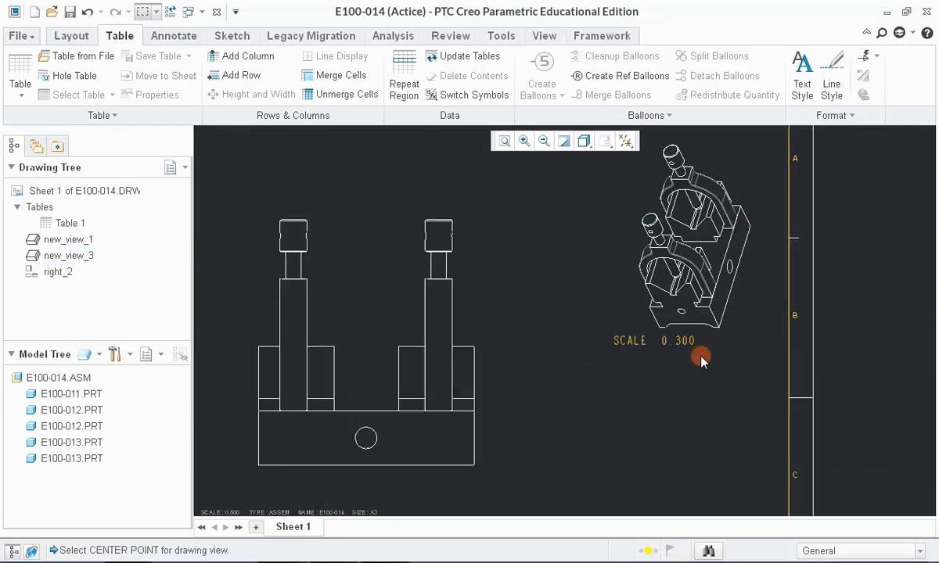
pyautogui.click(628, 336)
pyautogui.moveTo(673, 360); pyautogui.dragTo(671, 367)
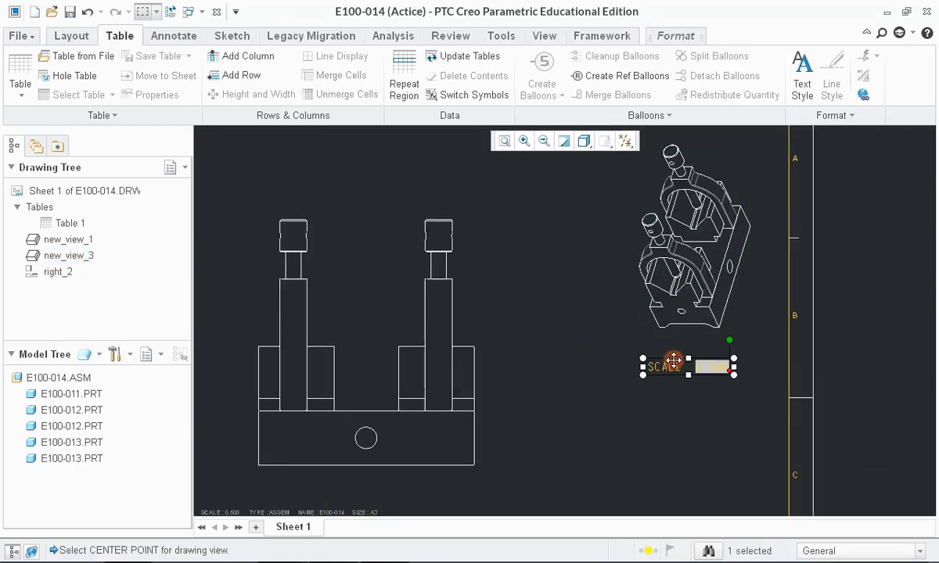
pyautogui.click(631, 367)
pyautogui.click(503, 141)
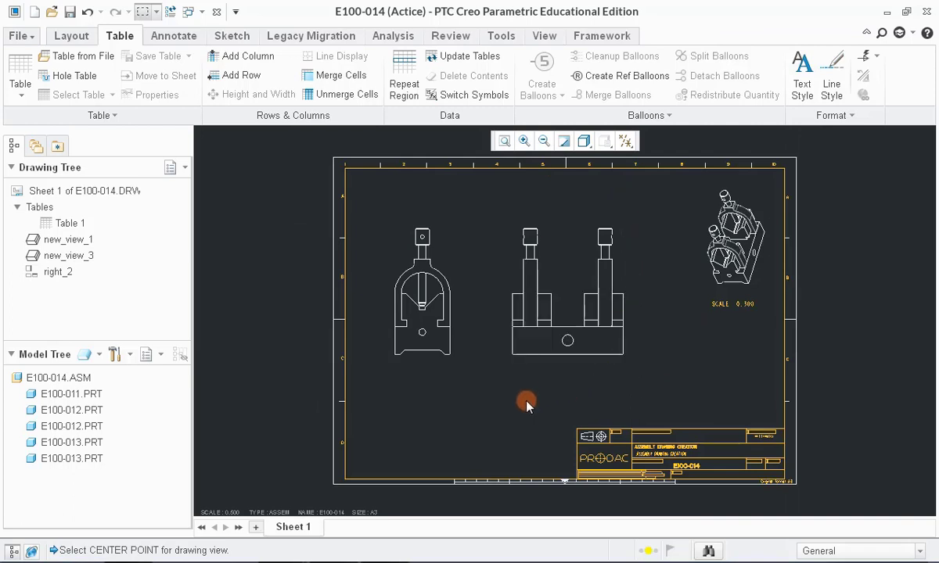
# Add Sheet 2 to the drawing and zoom toward its title block
pyautogui.click(256, 528)
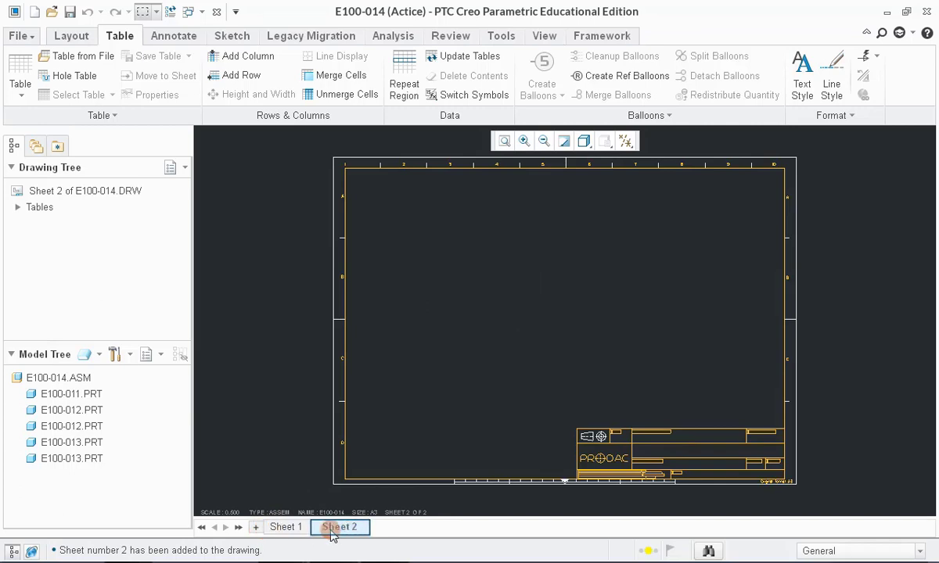
pyautogui.scroll(5, 662, 384)
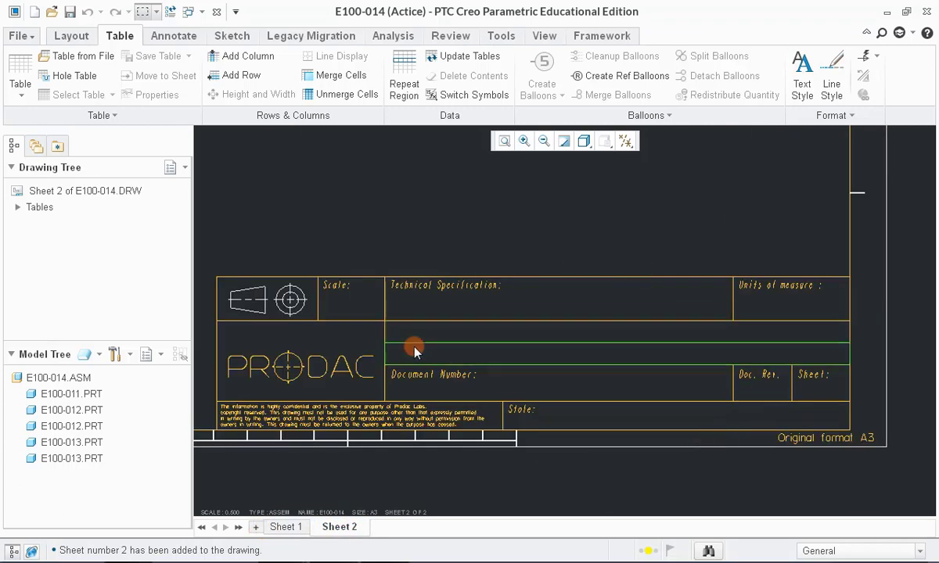
# Type EXPLODED VIEW CREATION into the title row and again into the subtitle row
pyautogui.doubleClick(452, 337)
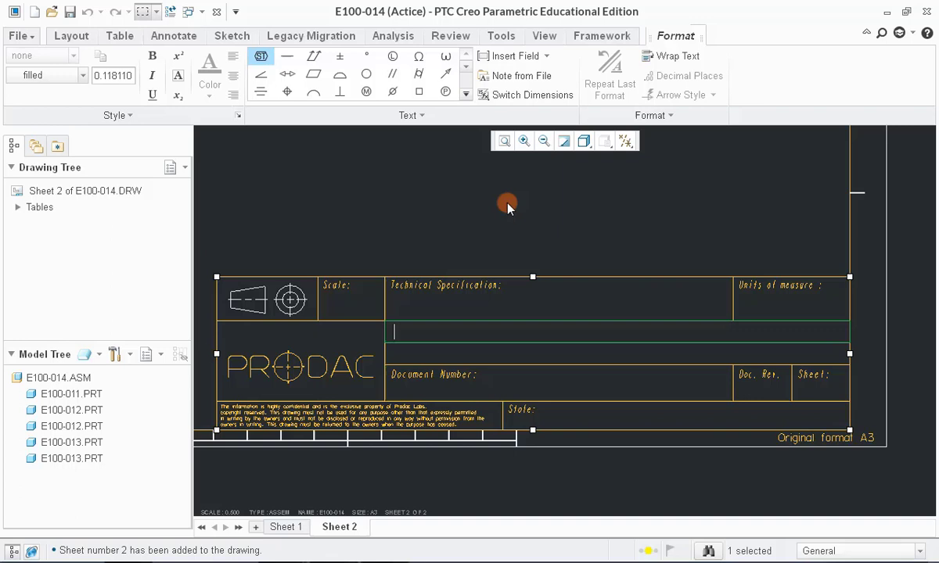
pyautogui.write('EXPLODED VIEW')
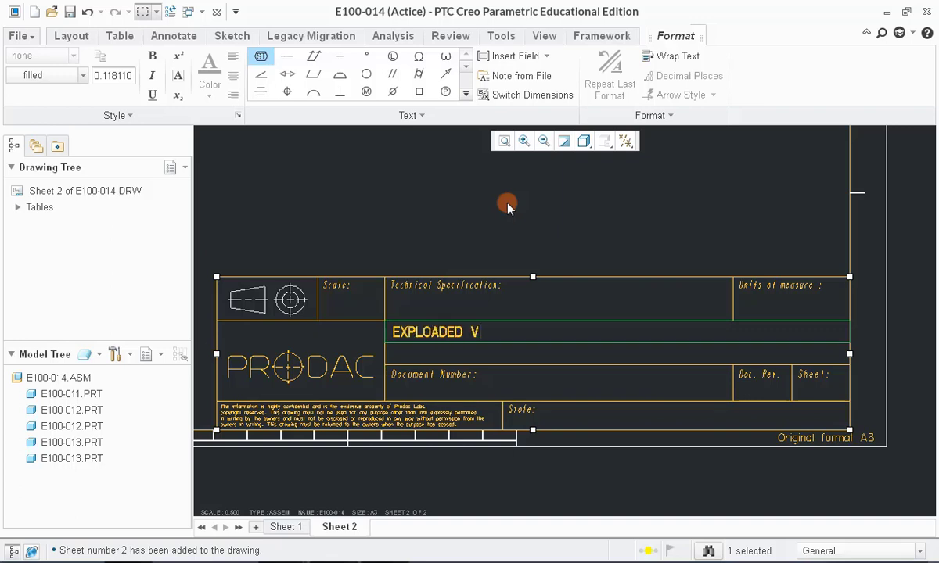
pyautogui.write(' C')
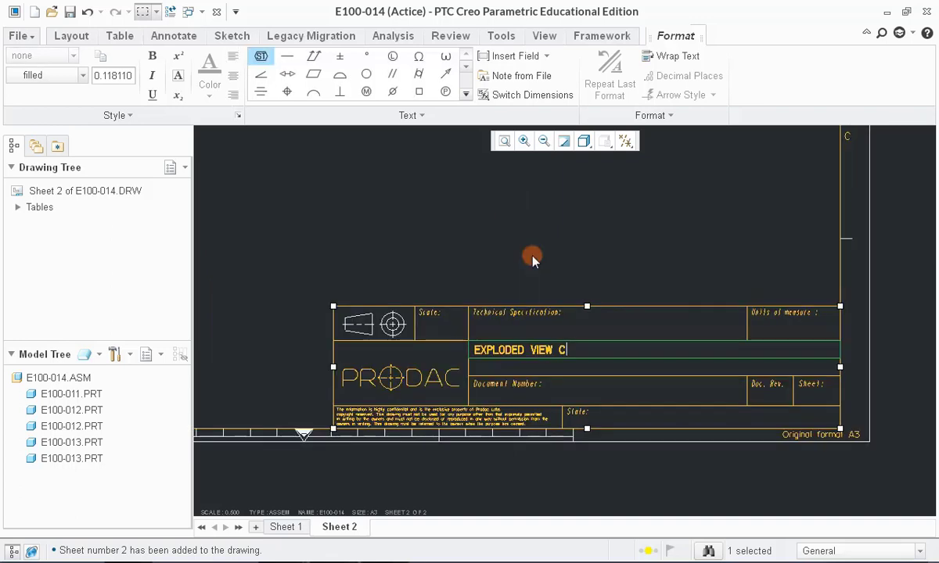
pyautogui.write('REATION')
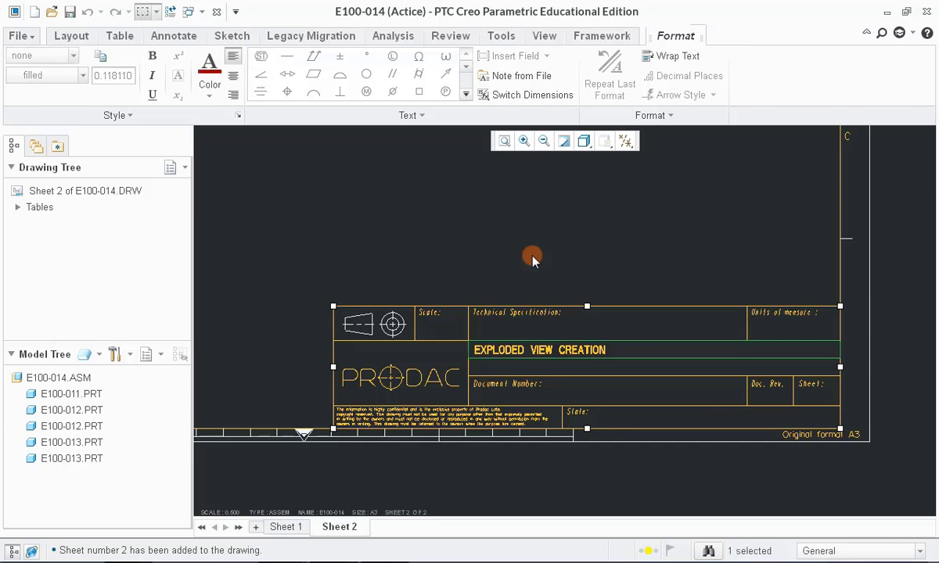
pyautogui.click(532, 260)
pyautogui.doubleClick(493, 368)
pyautogui.write('EXPL')
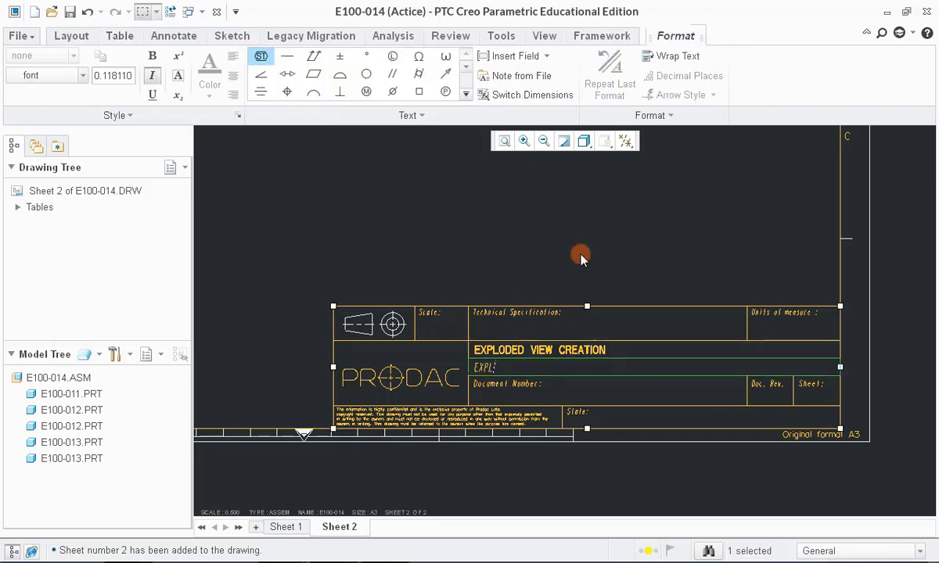
pyautogui.write('ODED VIEW CREATION')
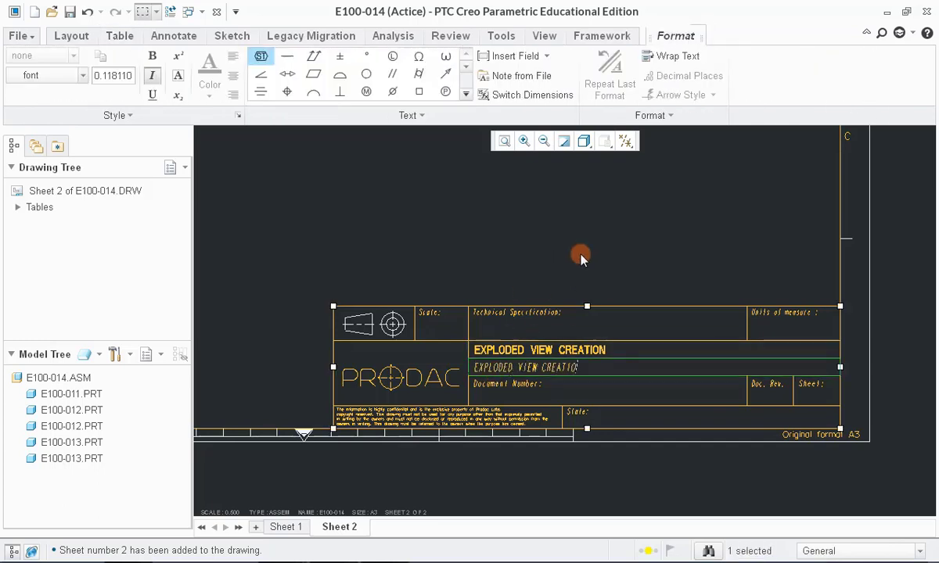
pyautogui.click(525, 240)
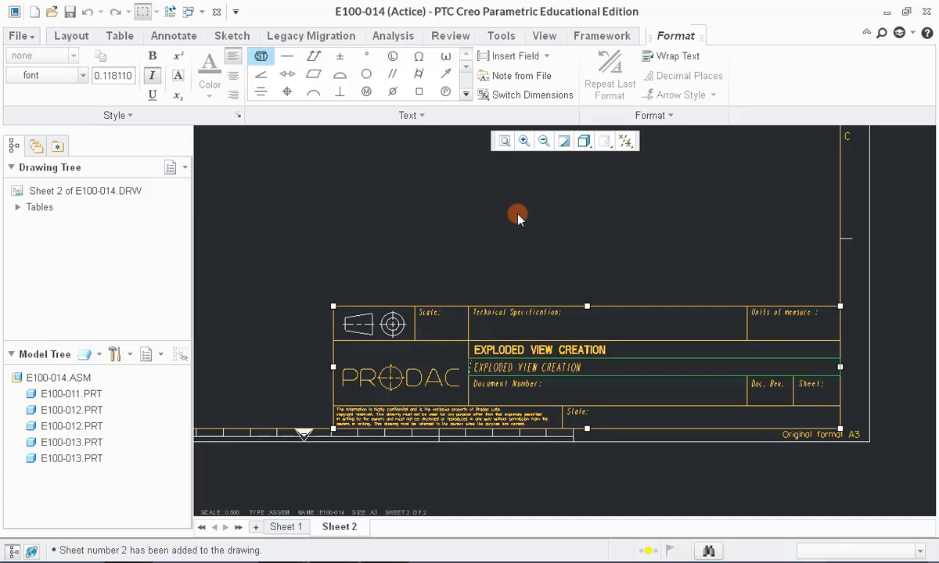
# Insert a general assembly view on sheet 2 with no combined state at custom scale 0.4
pyautogui.click(504, 140)
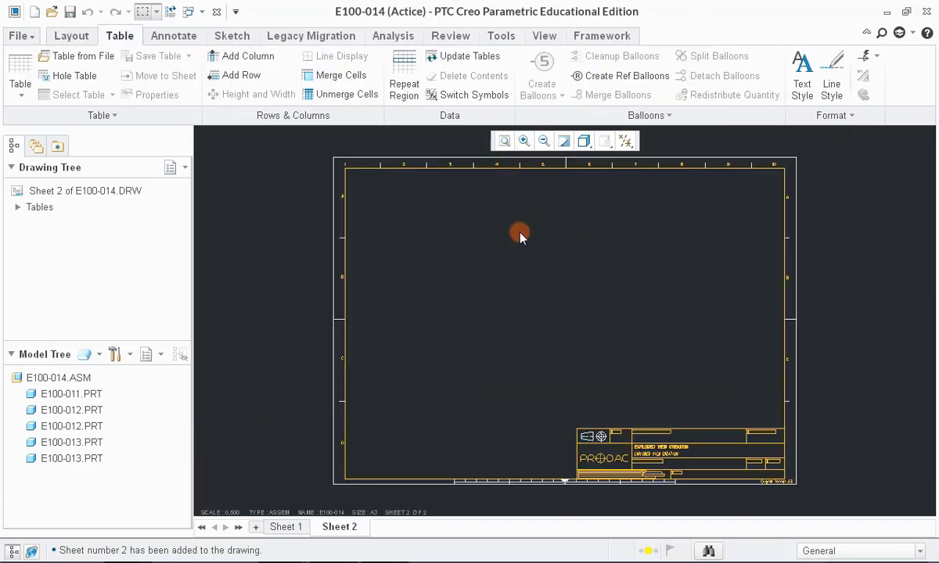
pyautogui.rightClick(436, 308)
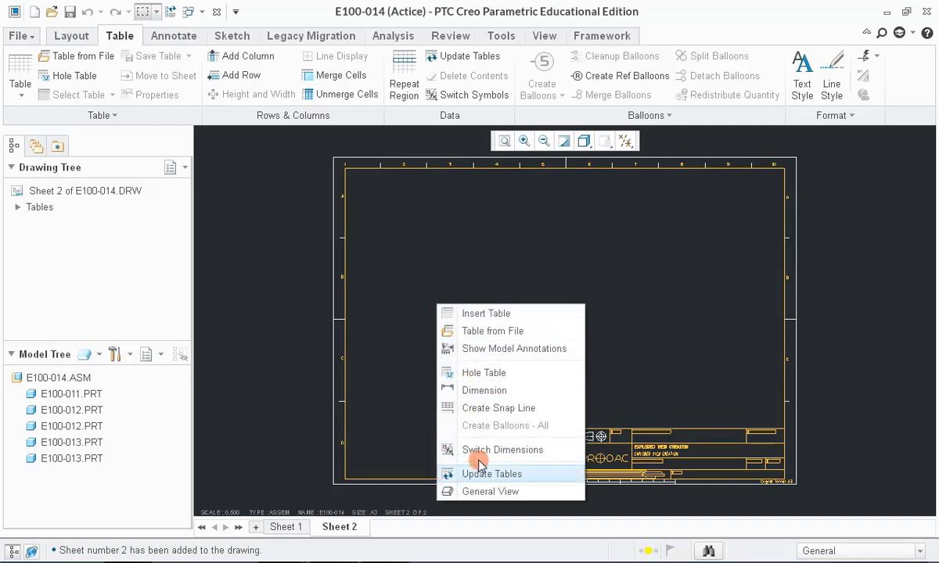
pyautogui.click(481, 491)
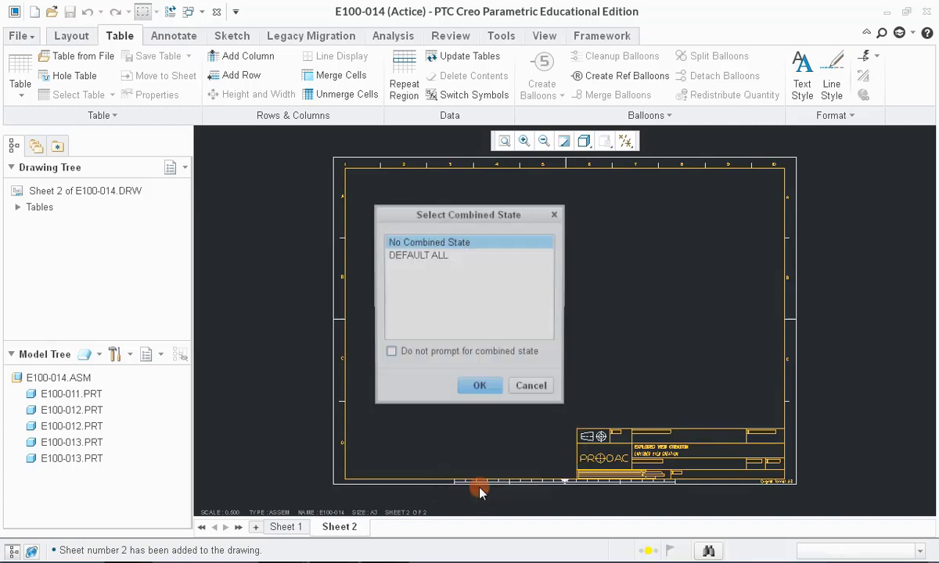
pyautogui.click(483, 390)
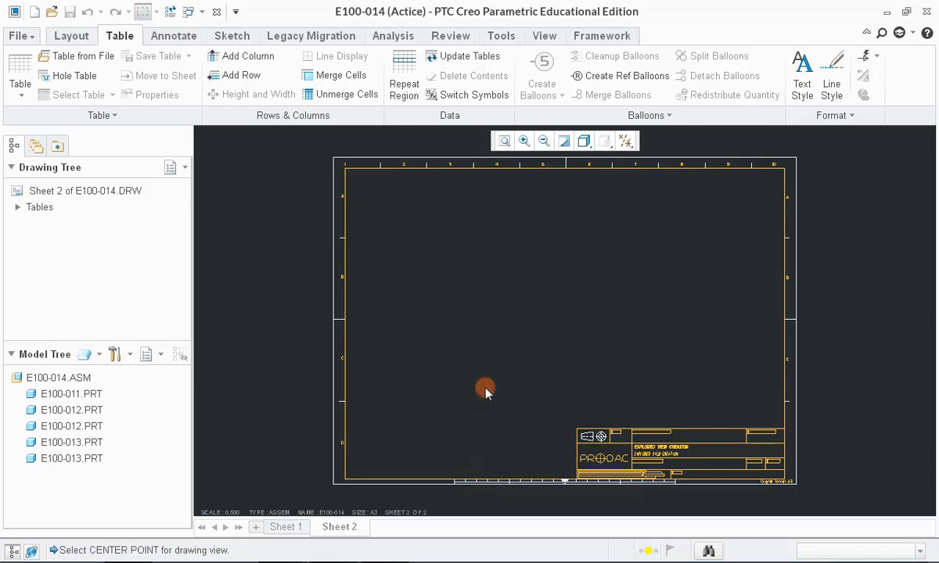
pyautogui.click(462, 347)
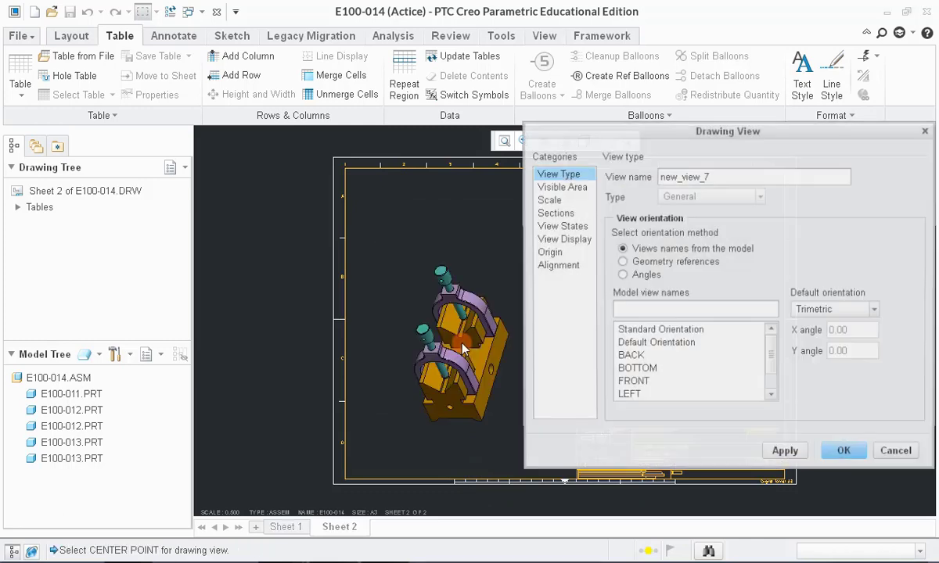
pyautogui.click(548, 199)
pyautogui.click(643, 191)
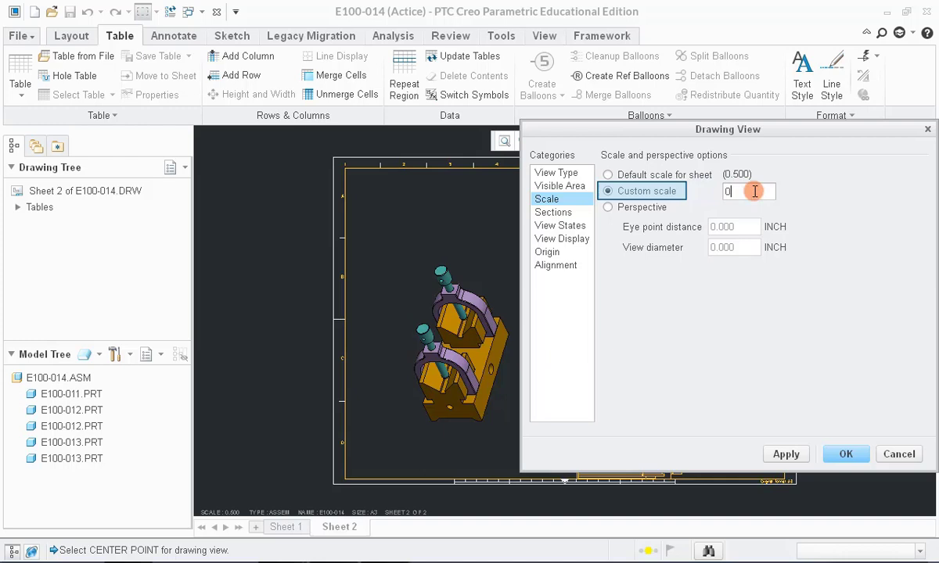
pyautogui.click(786, 454)
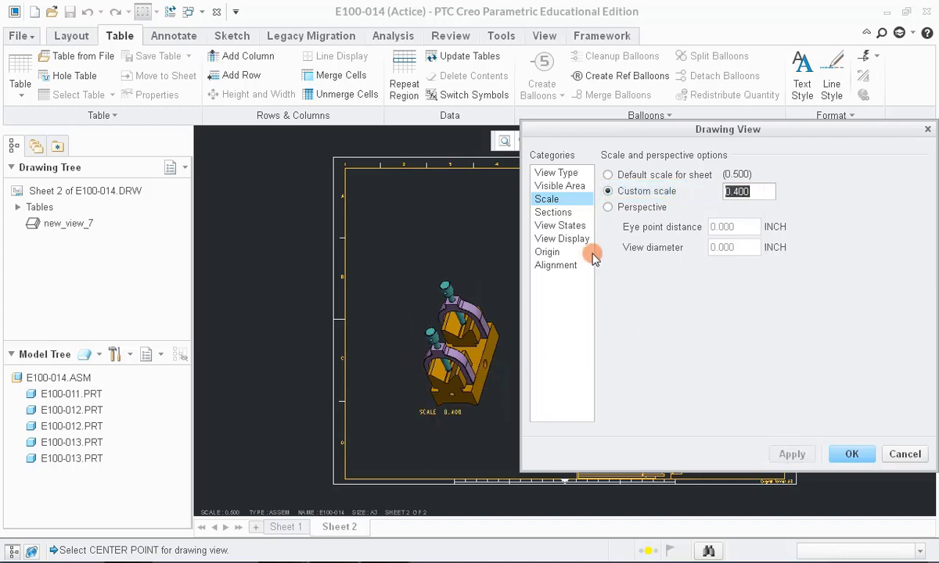
# Turn on exploded components in the view using the EXPLO-01 explode state
pyautogui.click(561, 227)
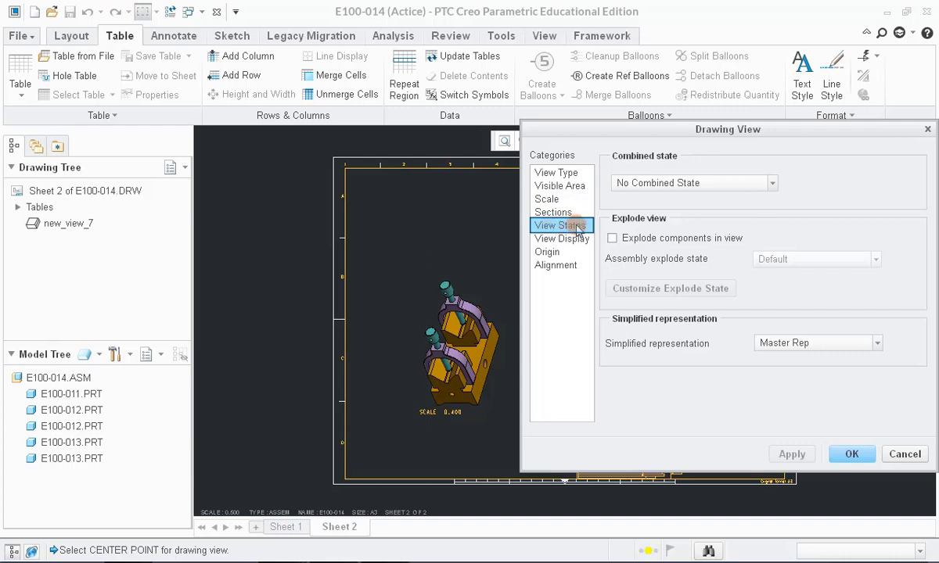
pyautogui.click(613, 241)
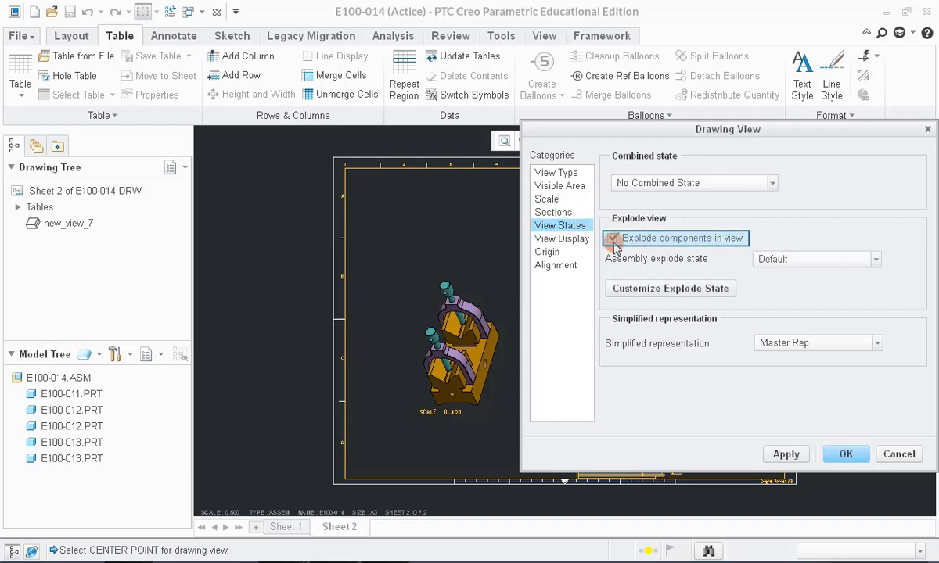
pyautogui.click(779, 261)
pyautogui.click(818, 289)
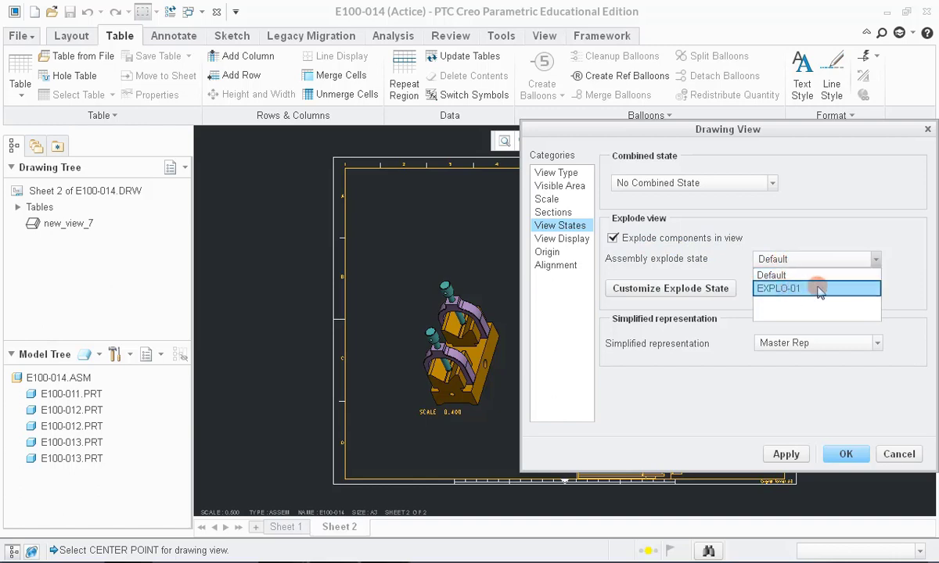
pyautogui.click(818, 289)
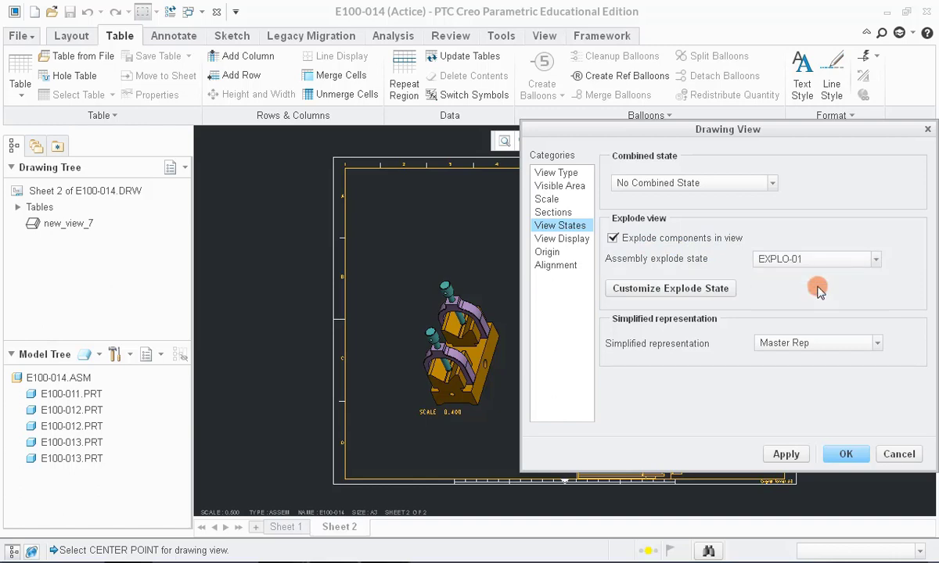
pyautogui.click(786, 454)
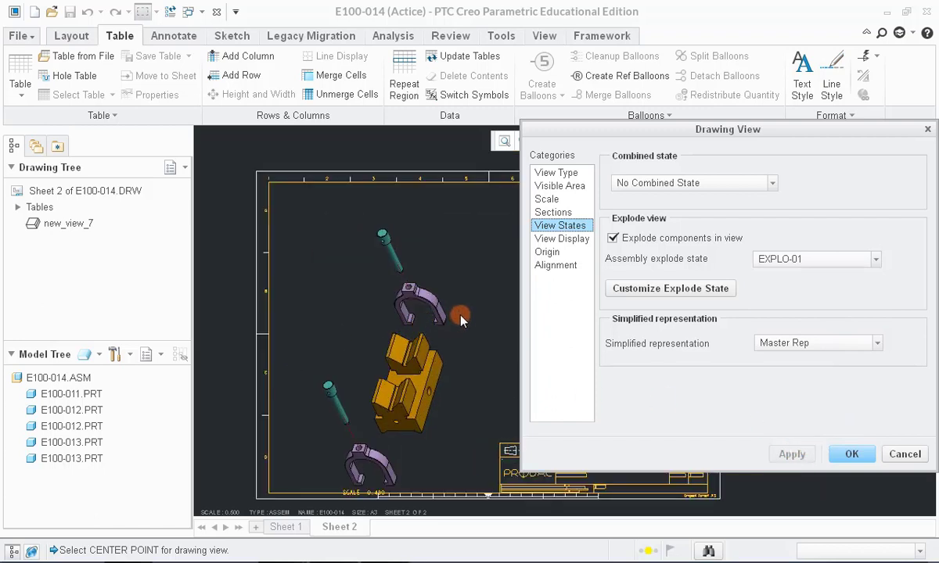
# Set the view display to No Hidden with dimmed tangent edges
pyautogui.click(546, 240)
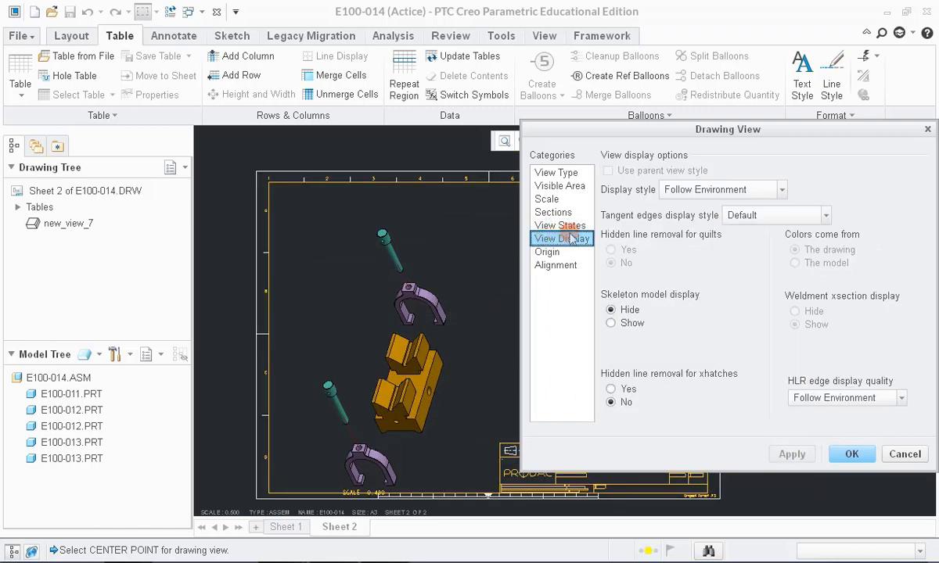
pyautogui.click(690, 190)
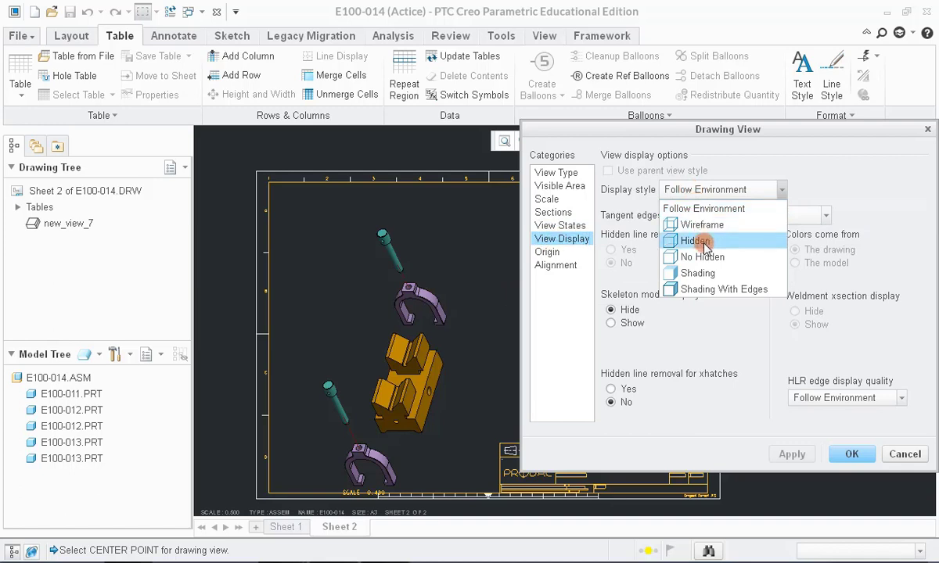
pyautogui.click(702, 257)
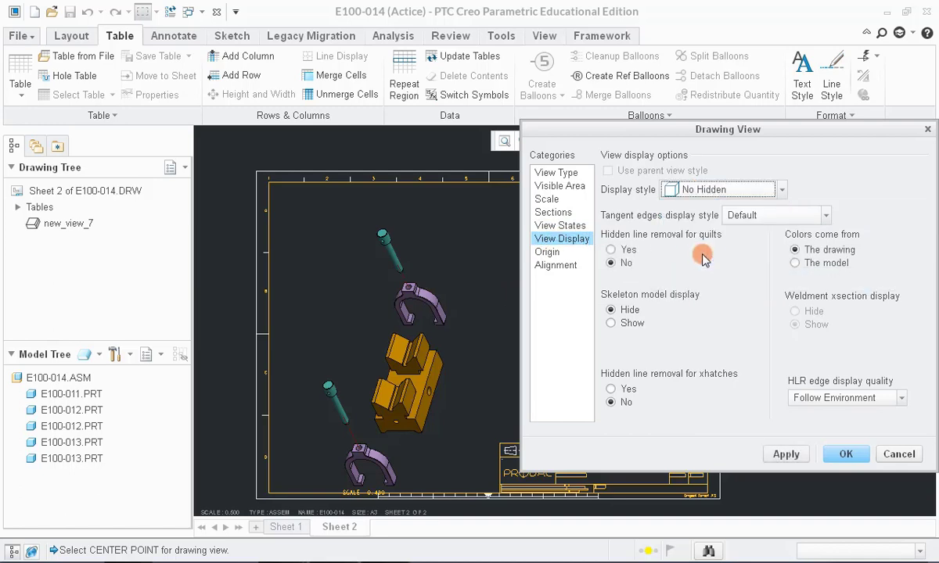
pyautogui.click(757, 215)
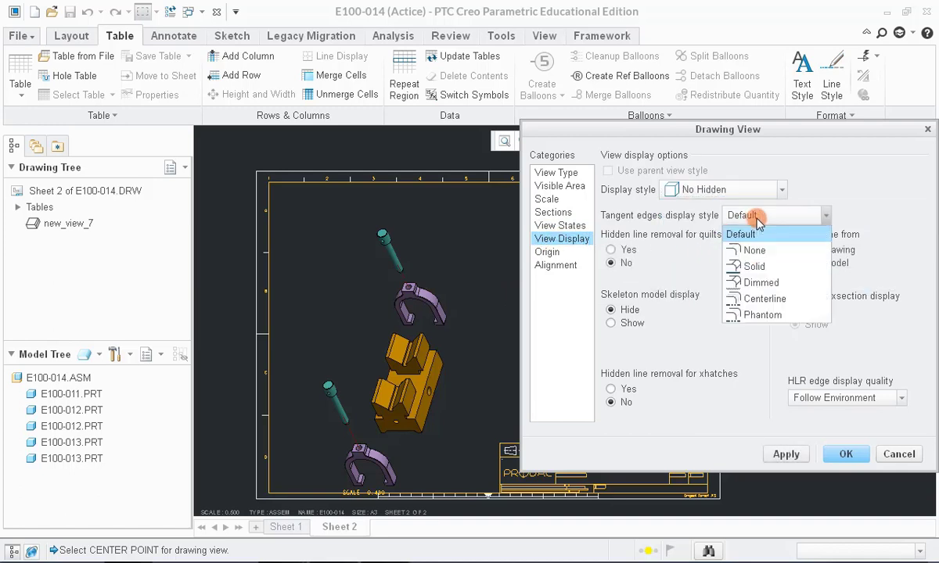
pyautogui.click(760, 283)
pyautogui.click(781, 455)
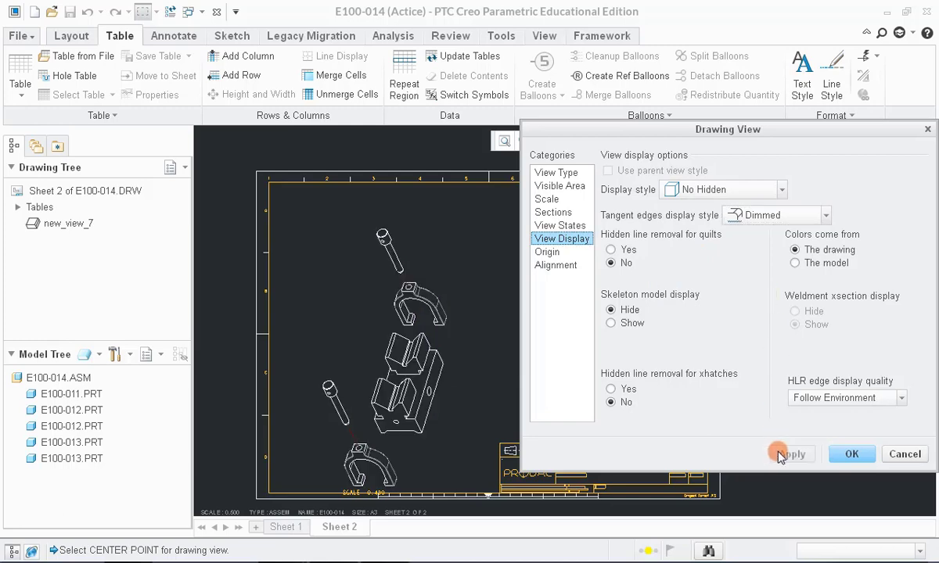
pyautogui.click(843, 453)
# Raise the exploded view, move its scale note down, refit, and return to Sheet 1
pyautogui.moveTo(432, 317); pyautogui.dragTo(432, 293)
pyautogui.click(482, 297)
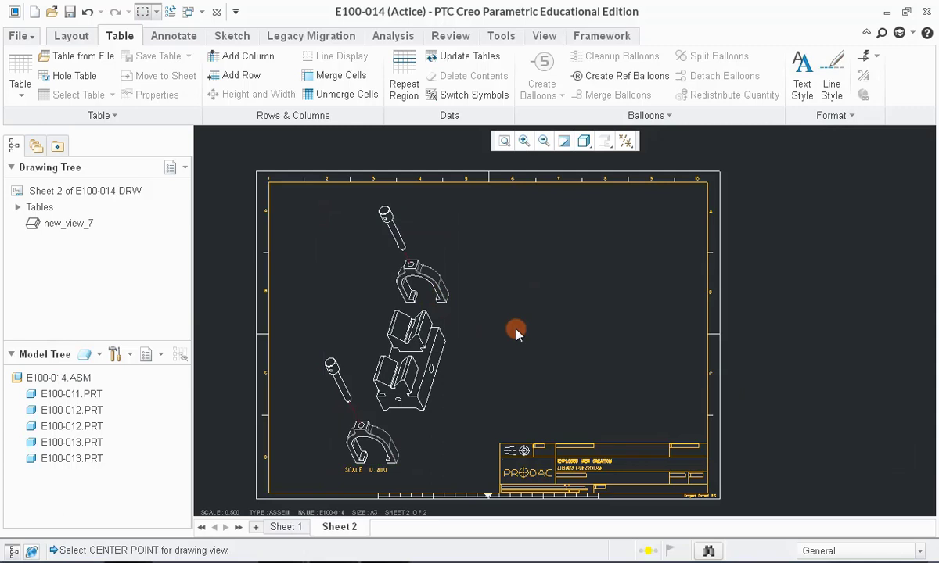
pyautogui.click(367, 469)
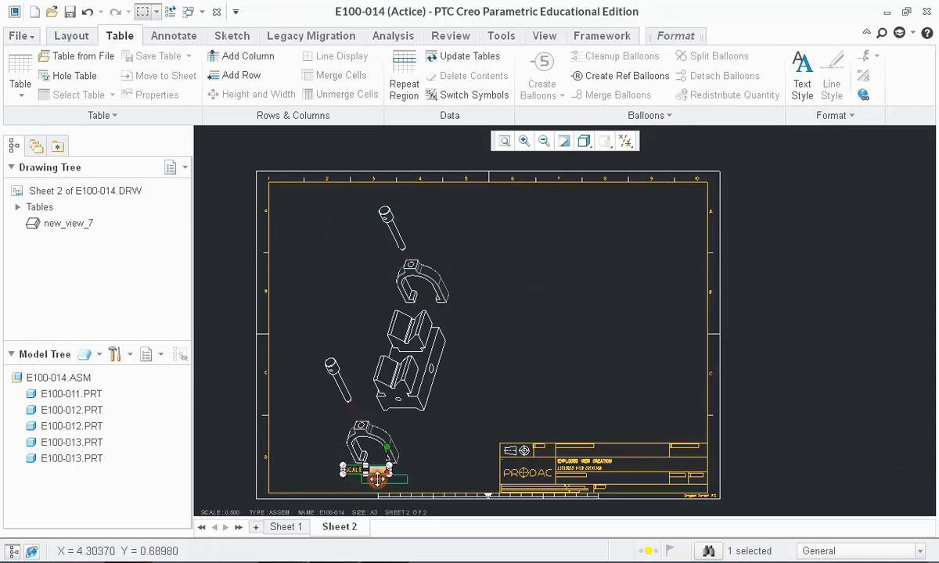
pyautogui.moveTo(368, 469); pyautogui.dragTo(385, 480)
pyautogui.click(534, 369)
pyautogui.click(503, 141)
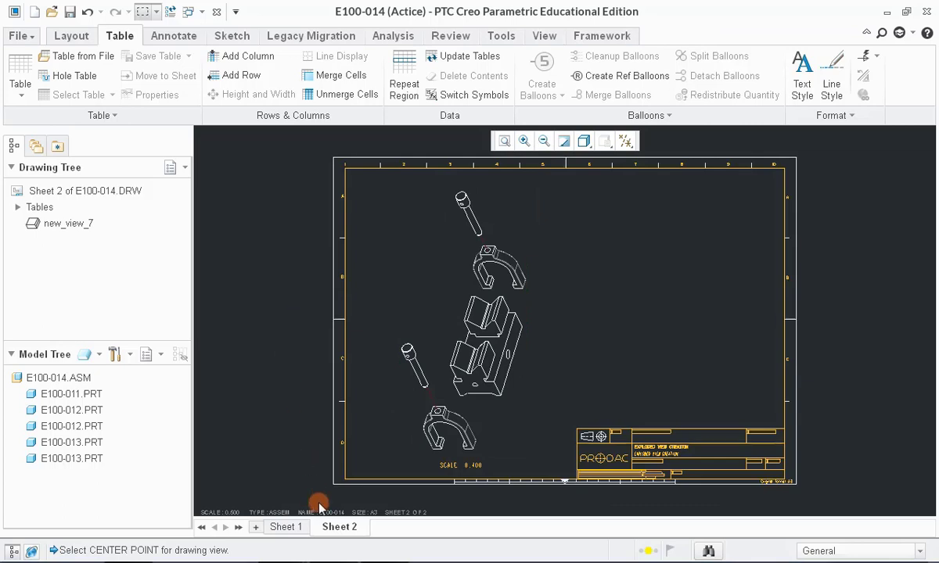
pyautogui.click(285, 529)
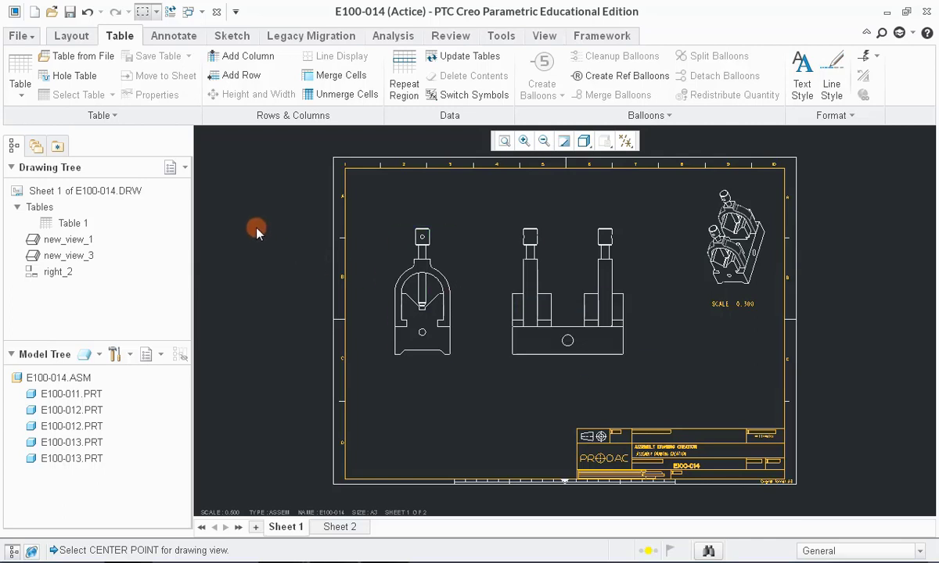
# Place a four-column, three-row table above the title block on Sheet 1 and zoom in
pyautogui.click(21, 70)
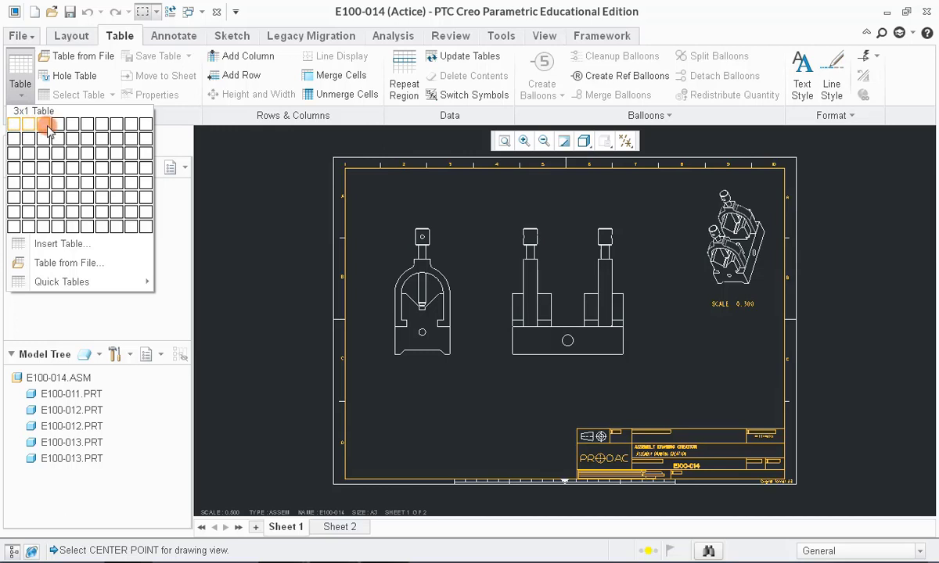
pyautogui.click(61, 154)
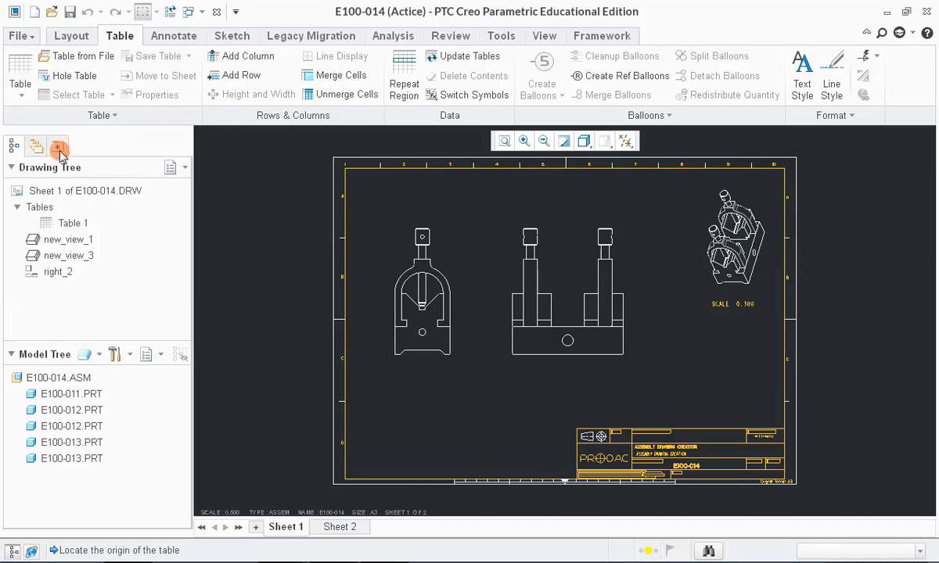
pyautogui.click(597, 376)
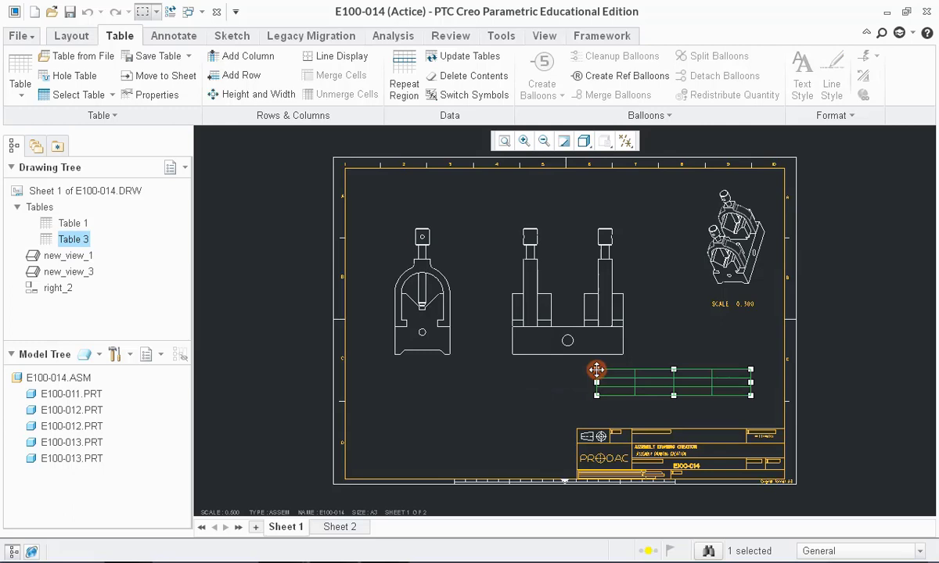
pyautogui.click(545, 394)
pyautogui.scroll(5, 683, 394)
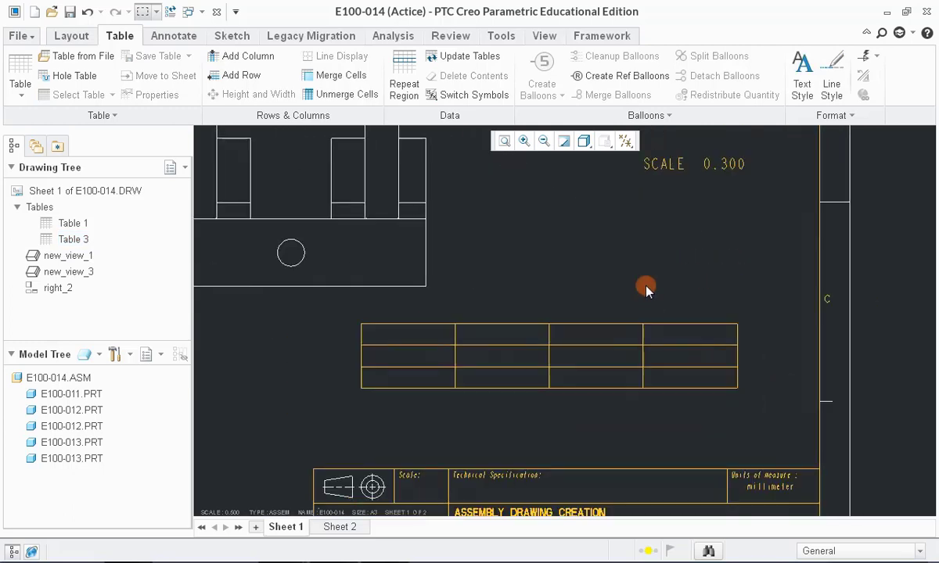
# Type the header cells SL NO, PART NUMBER, DESCRIPTION and QTY
pyautogui.doubleClick(398, 336)
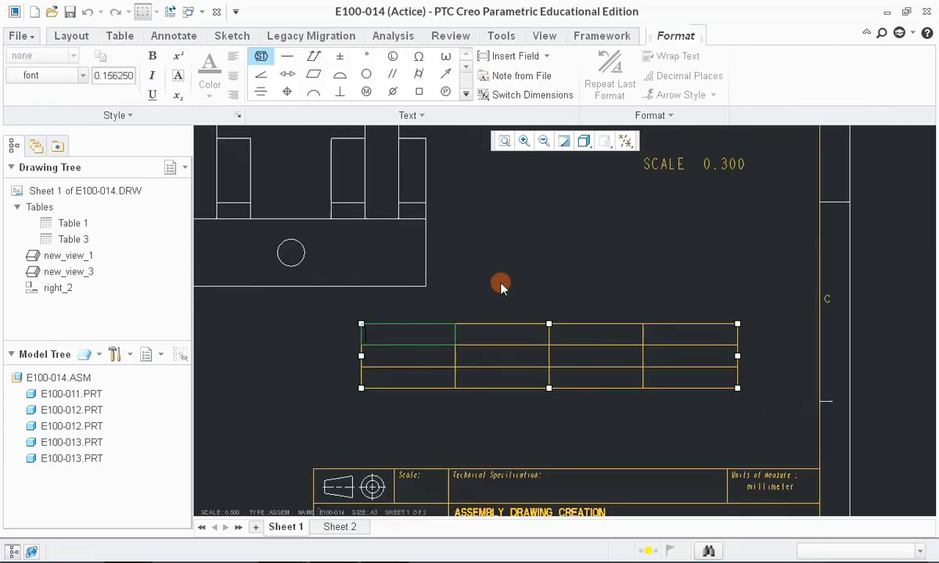
pyautogui.write('SL NO')
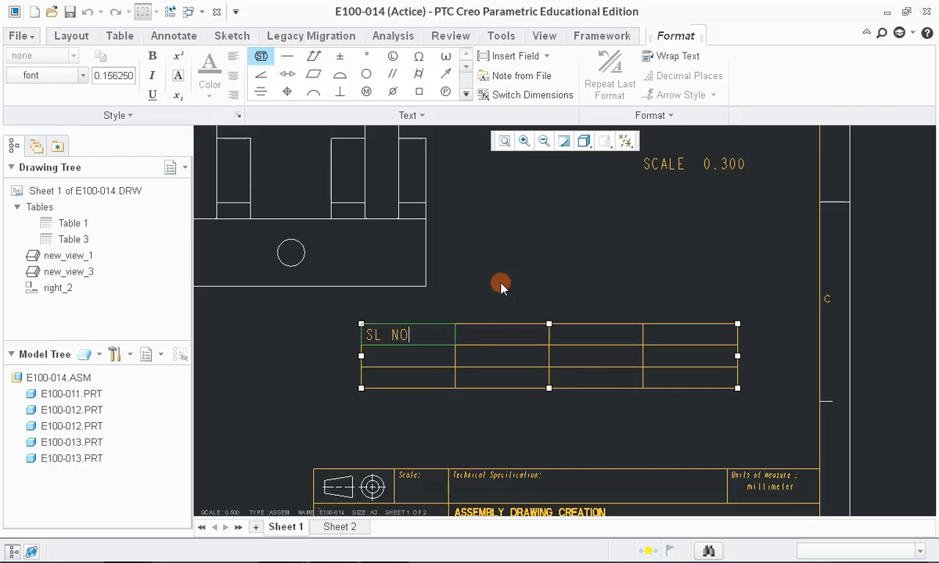
pyautogui.click(493, 332)
pyautogui.write('PART NUMBER')
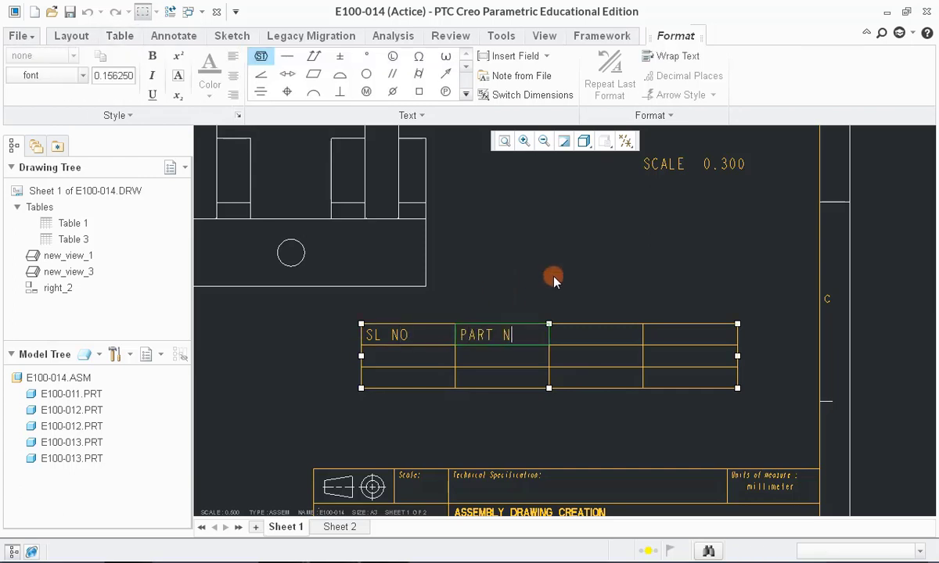
pyautogui.click(572, 338)
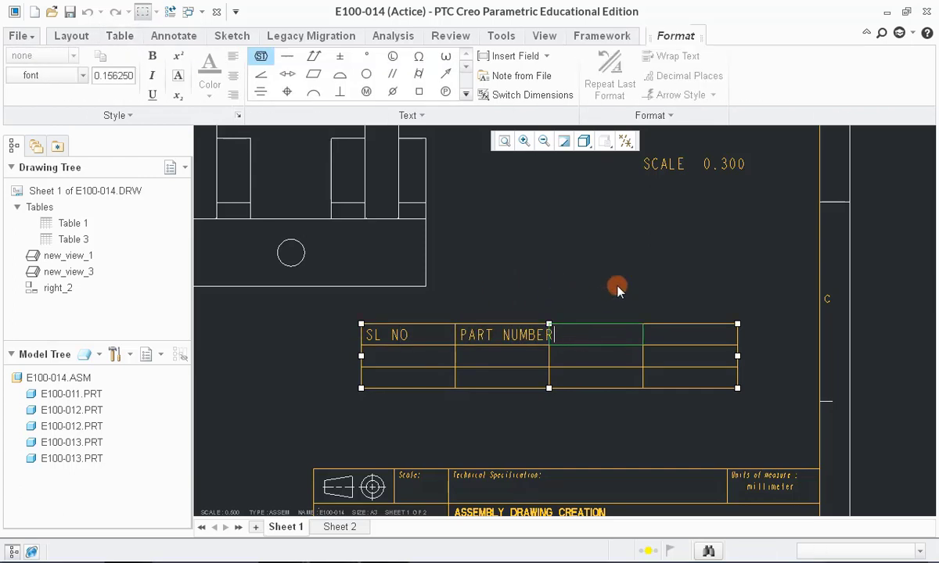
pyautogui.write('DESCRIPTION')
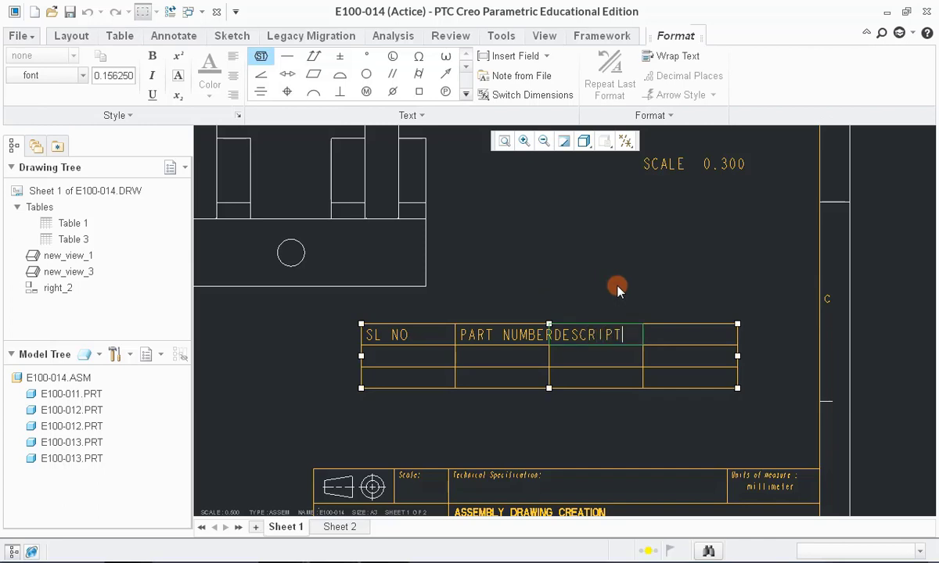
pyautogui.click(662, 336)
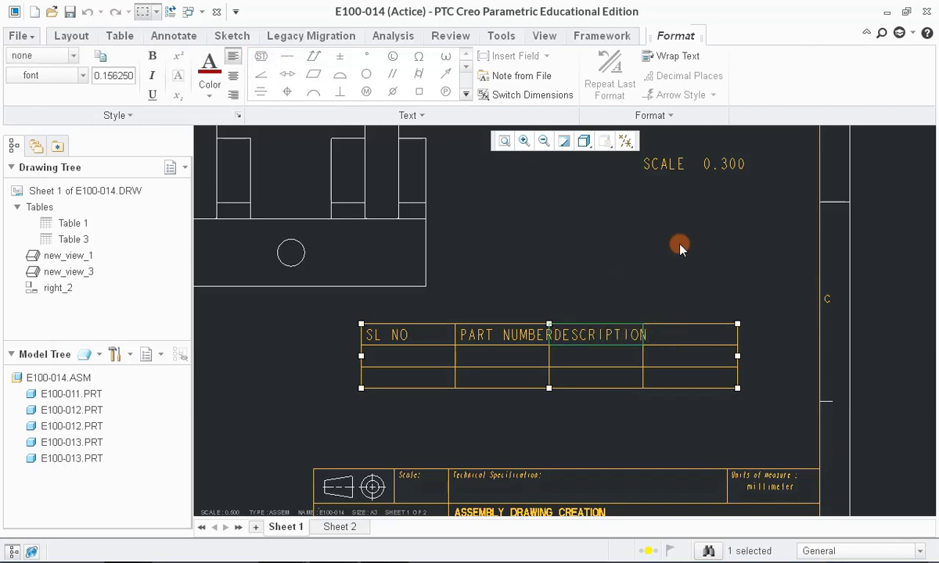
pyautogui.write('QTY')
pyautogui.click(698, 289)
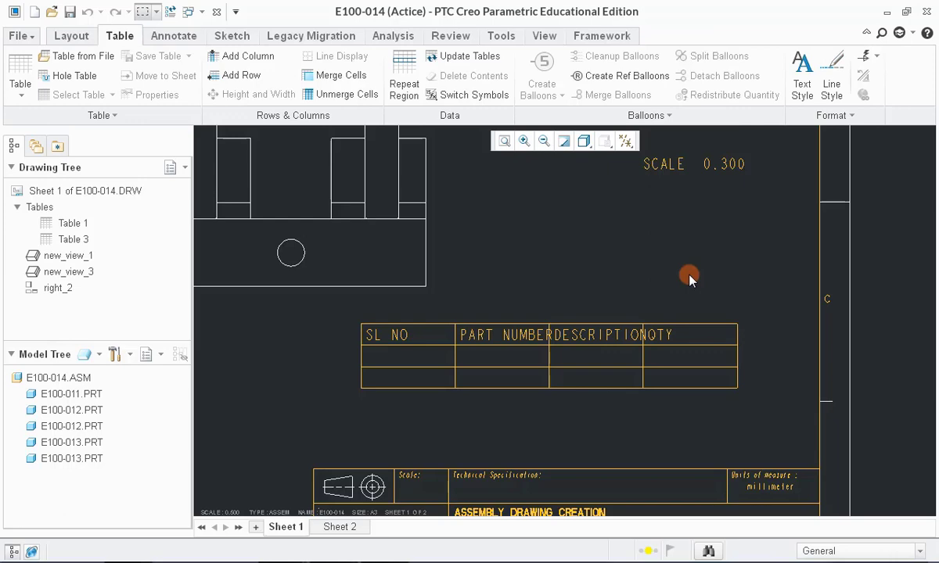
# Select the SL NO column of the table
pyautogui.scroll(-1, 623, 298)
pyautogui.scroll(3, 623, 298)
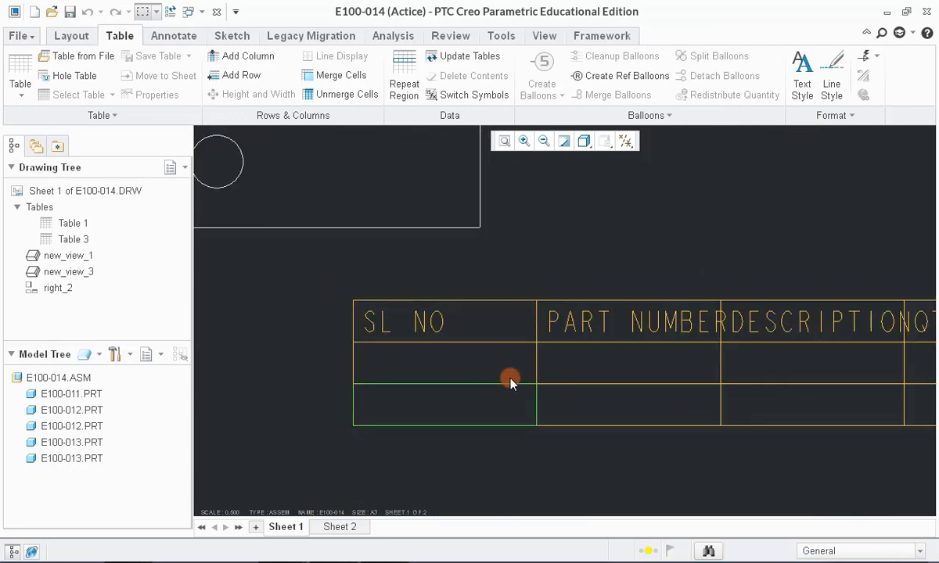
pyautogui.scroll(-1, 557, 311)
pyautogui.scroll(-1, 293, 319)
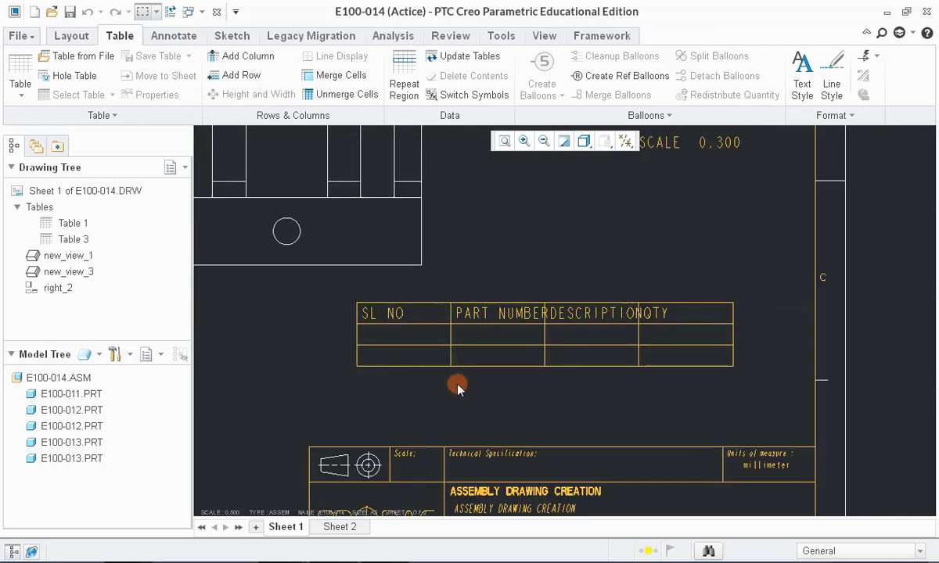
pyautogui.moveTo(458, 383); pyautogui.dragTo(338, 291)
# Narrow the SL NO column to a width of 1.000
pyautogui.rightClick(445, 278)
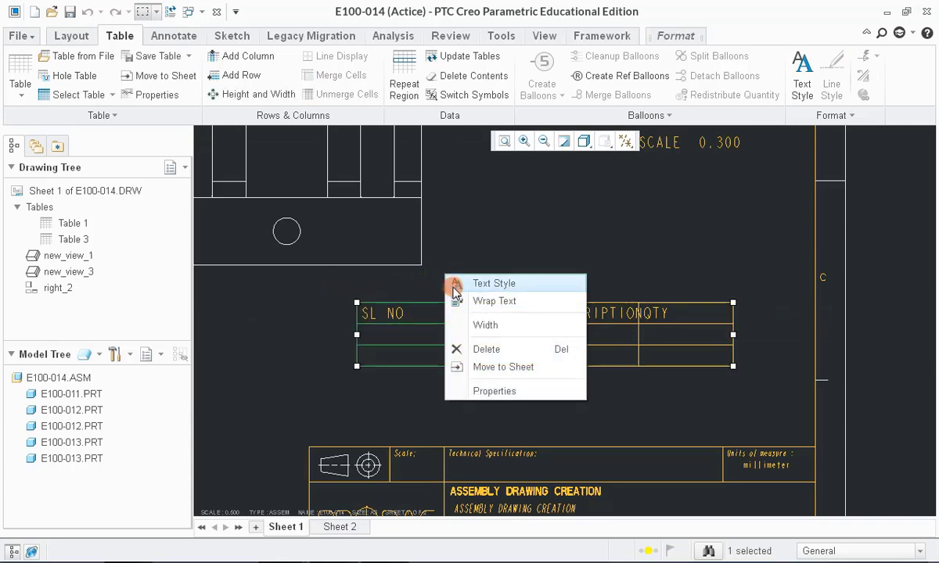
pyautogui.click(478, 328)
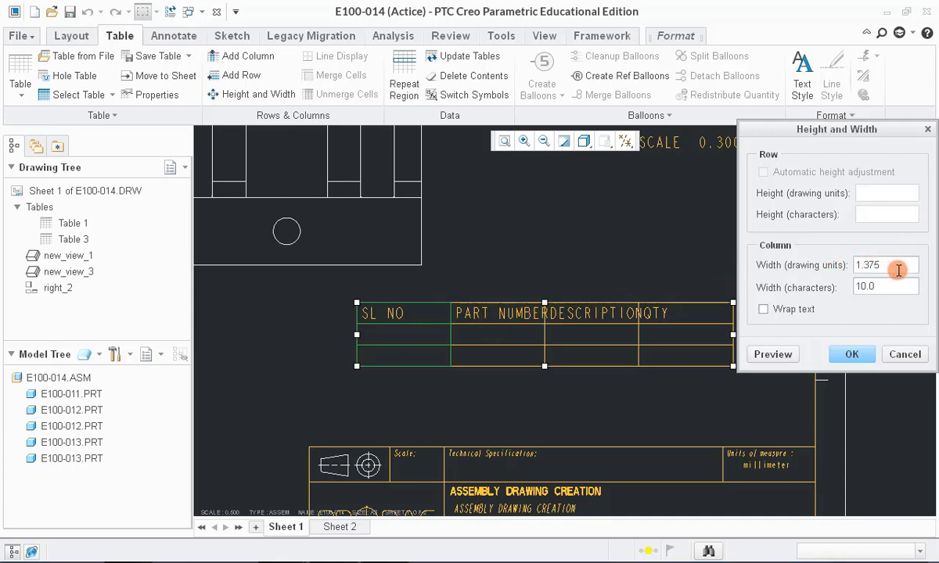
pyautogui.moveTo(898, 270); pyautogui.dragTo(816, 267)
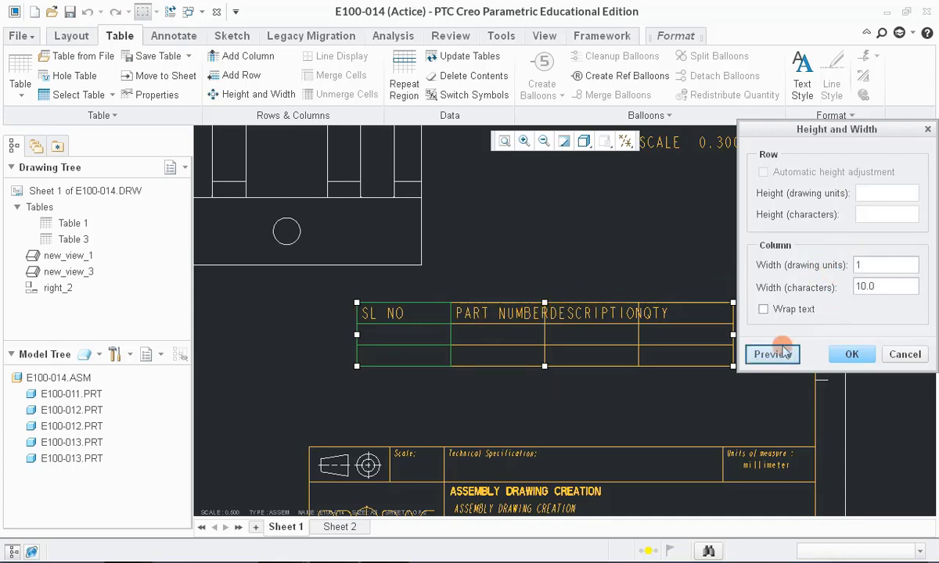
pyautogui.click(773, 354)
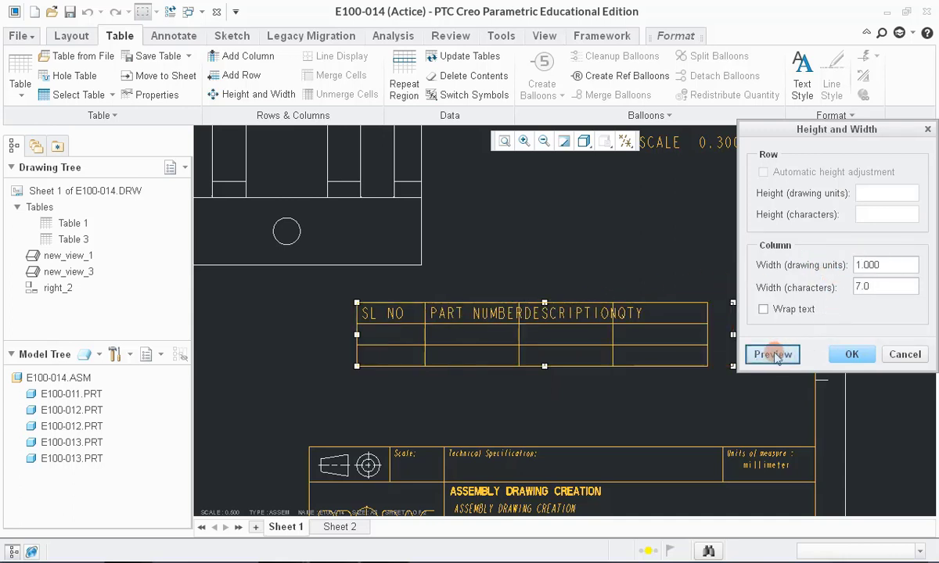
pyautogui.click(849, 353)
pyautogui.click(536, 378)
# Change the width of the PART NUMBER column
pyautogui.moveTo(504, 356); pyautogui.dragTo(415, 288)
pyautogui.rightClick(489, 257)
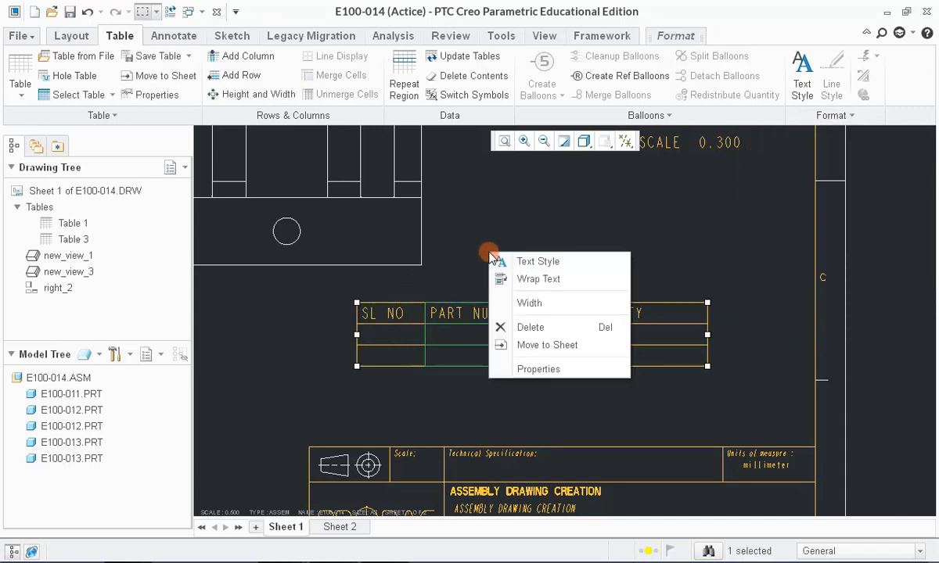
pyautogui.click(532, 299)
pyautogui.doubleClick(857, 265)
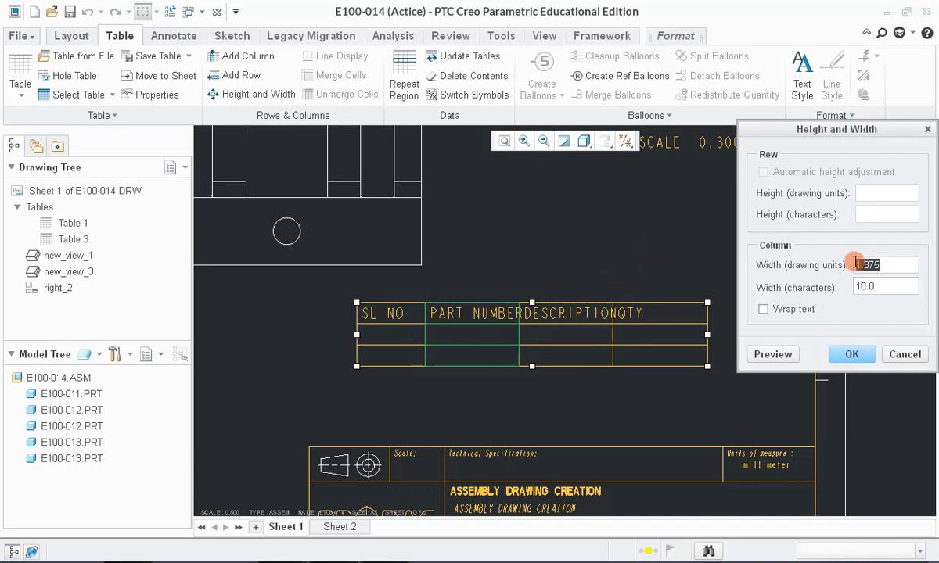
pyautogui.click(773, 354)
pyautogui.click(834, 354)
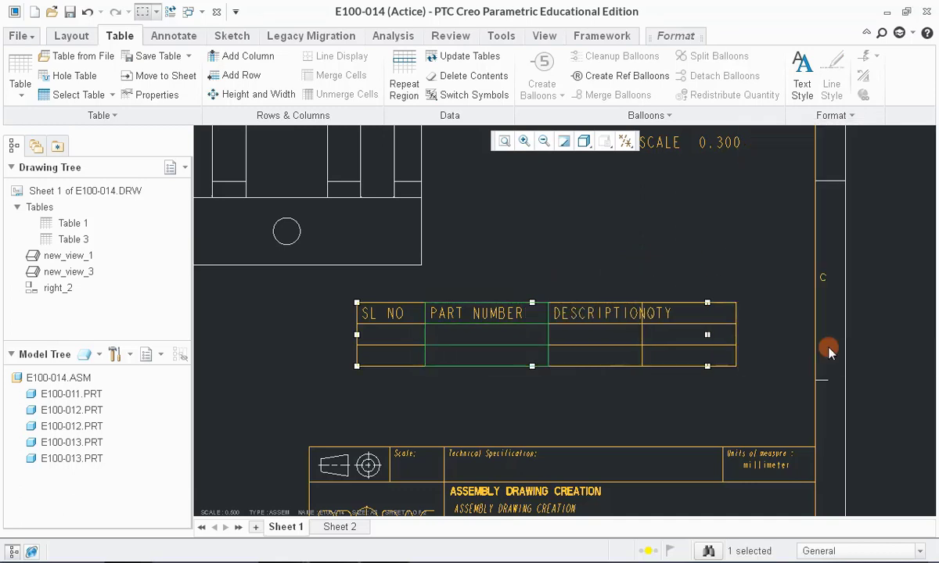
# Widen the DESCRIPTION column to 3.000
pyautogui.rightClick(574, 233)
pyautogui.click(613, 279)
pyautogui.doubleClick(861, 265)
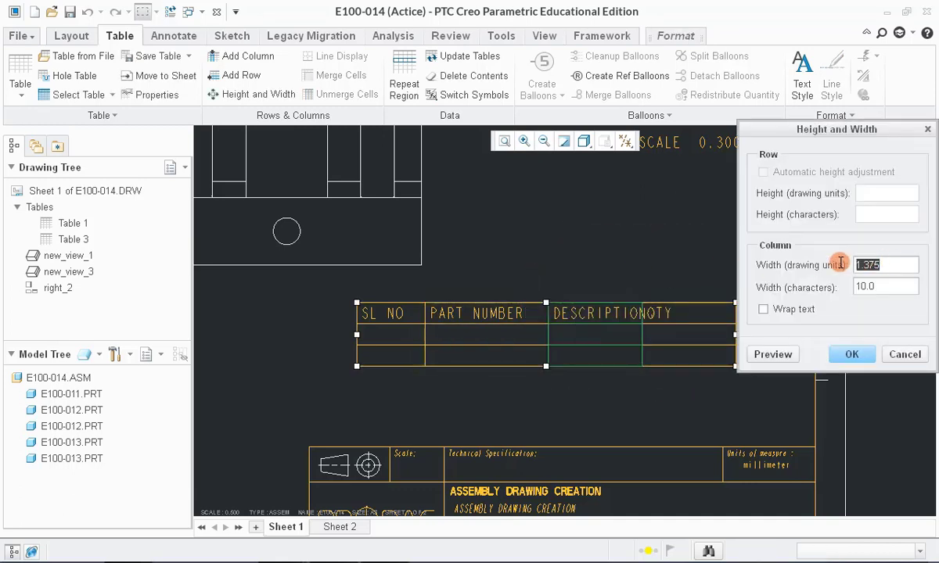
pyautogui.write('2.000')
pyautogui.click(773, 355)
pyautogui.click(847, 354)
pyautogui.doubleClick(833, 264)
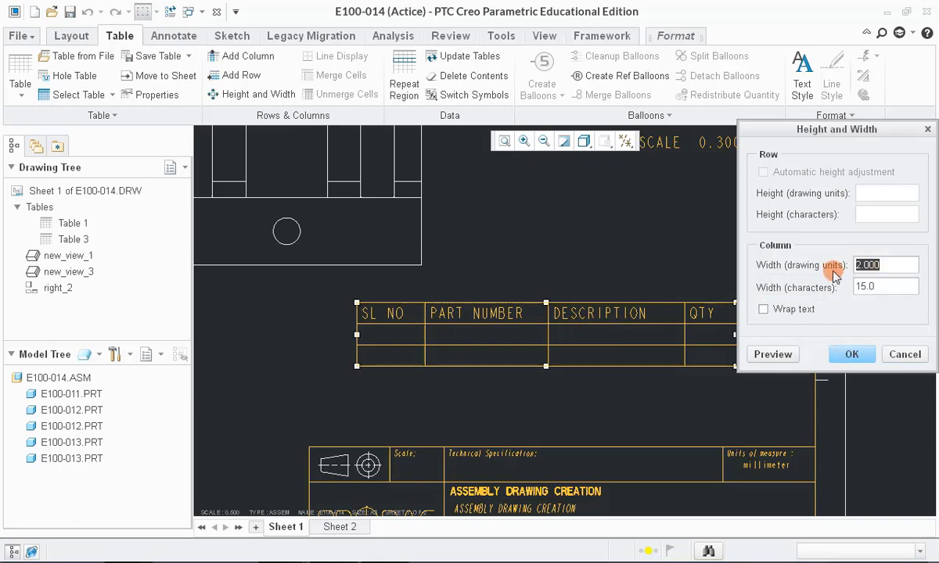
pyautogui.write('3.000')
pyautogui.click(833, 355)
# Narrow the QTY column to a width of 0.8
pyautogui.scroll(-2, 688, 327)
pyautogui.click(728, 313)
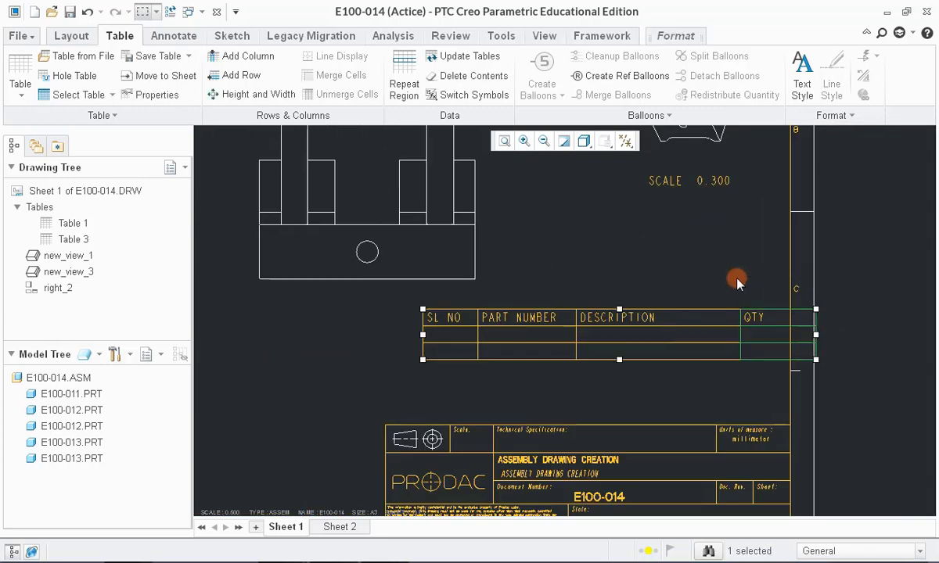
pyautogui.rightClick(684, 255)
pyautogui.click(724, 301)
pyautogui.scroll(-2, 602, 367)
pyautogui.click(689, 352)
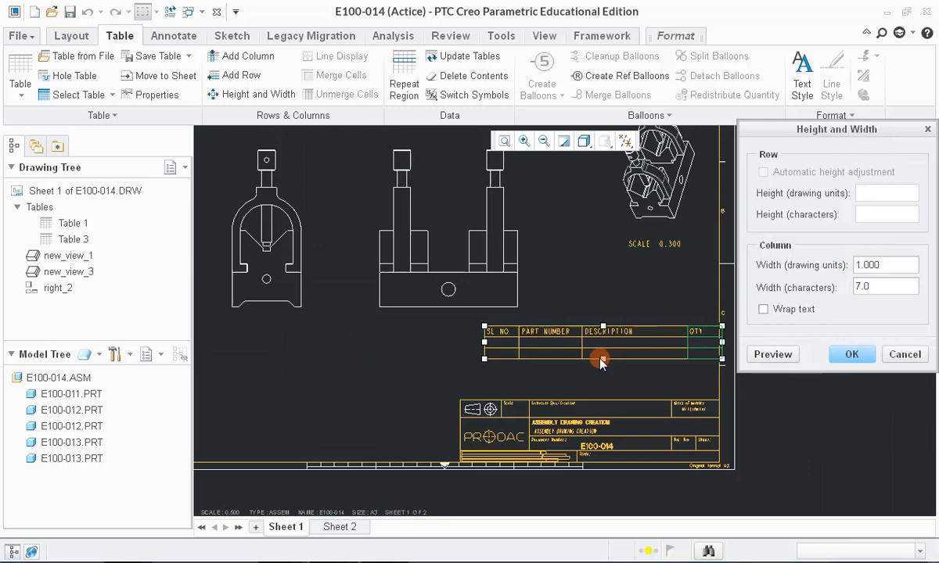
pyautogui.write('0.8')
pyautogui.click(851, 354)
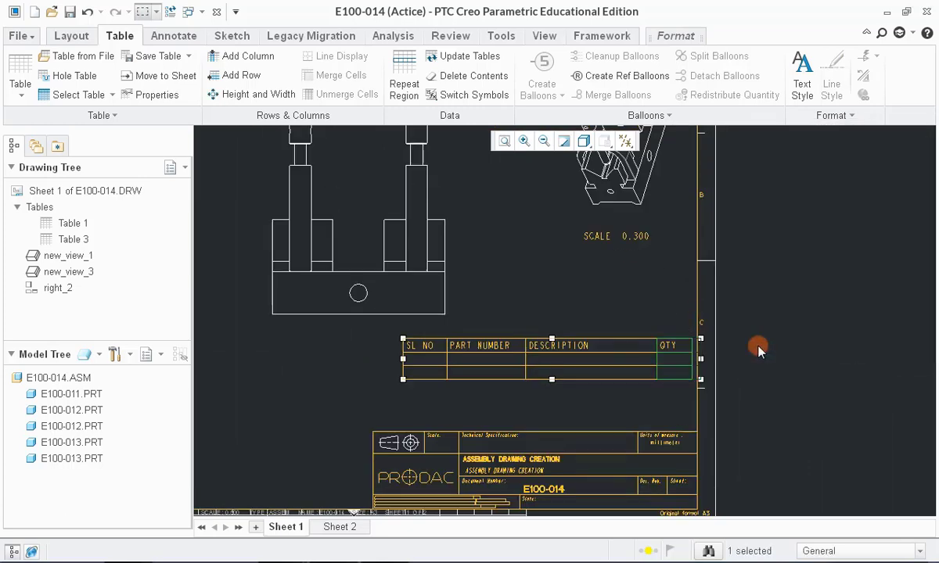
pyautogui.scroll(3, 759, 287)
# Enter 01 and 02 in the first two SL NO cells
pyautogui.click(315, 335)
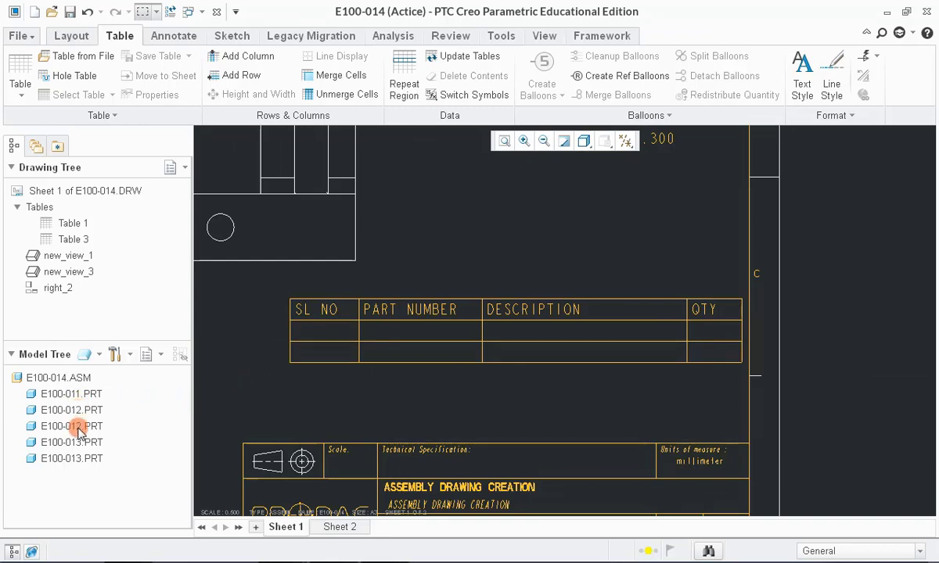
pyautogui.doubleClick(320, 331)
pyautogui.write('01')
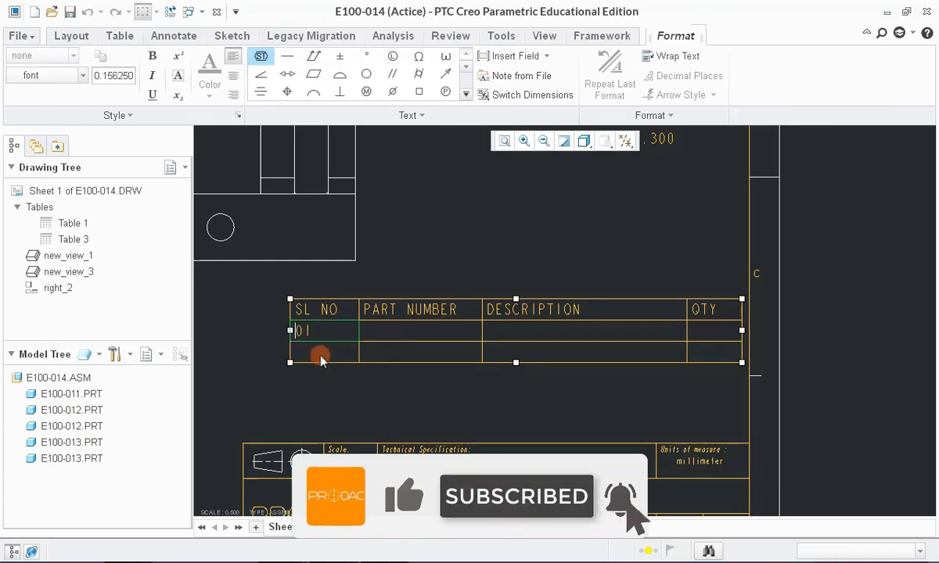
pyautogui.doubleClick(332, 350)
pyautogui.write('02')
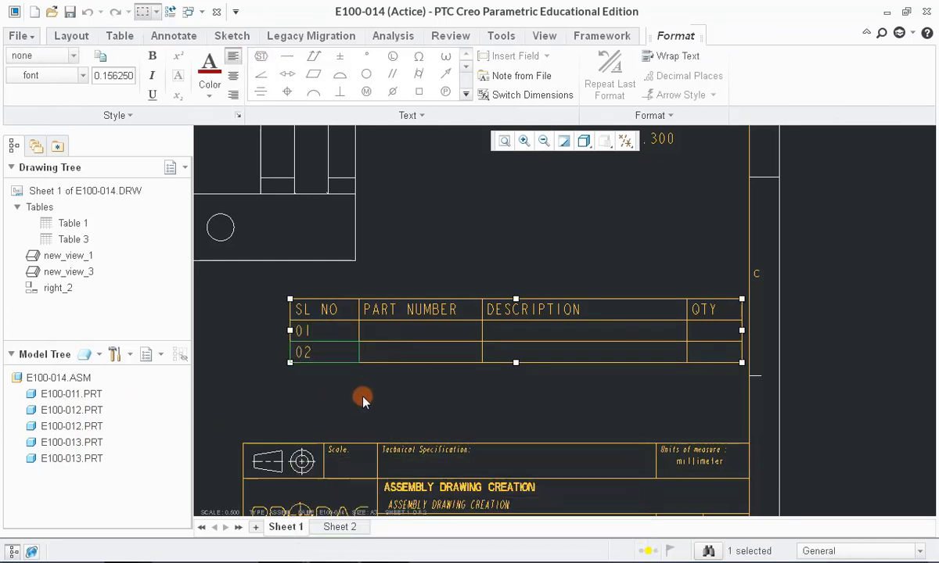
pyautogui.click(362, 399)
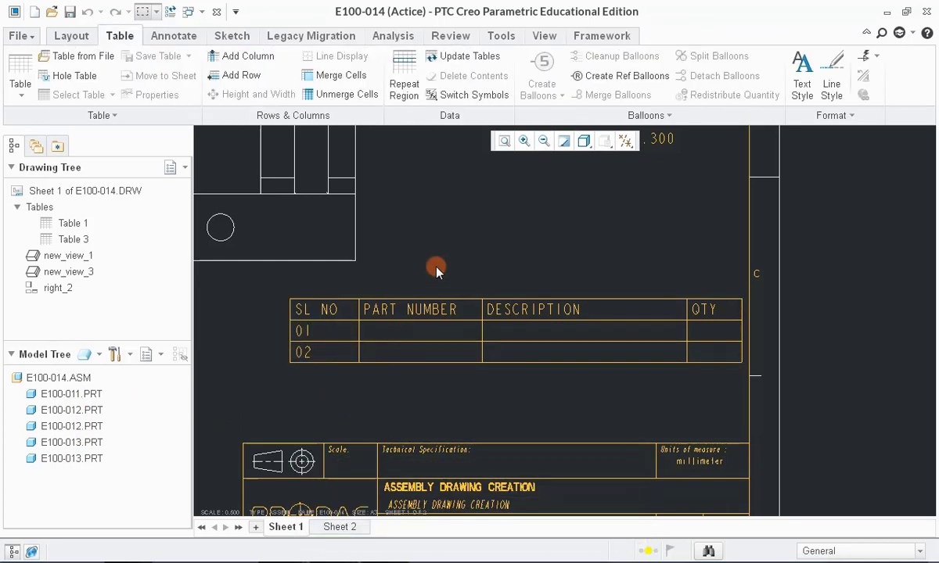
# Add three empty rows below row 02 of the parts table
pyautogui.click(240, 79)
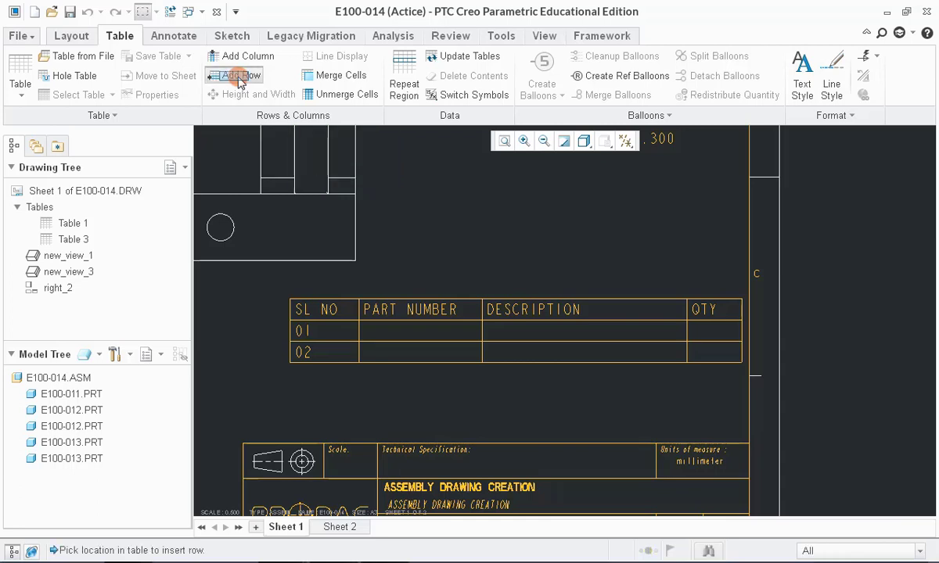
pyautogui.click(318, 363)
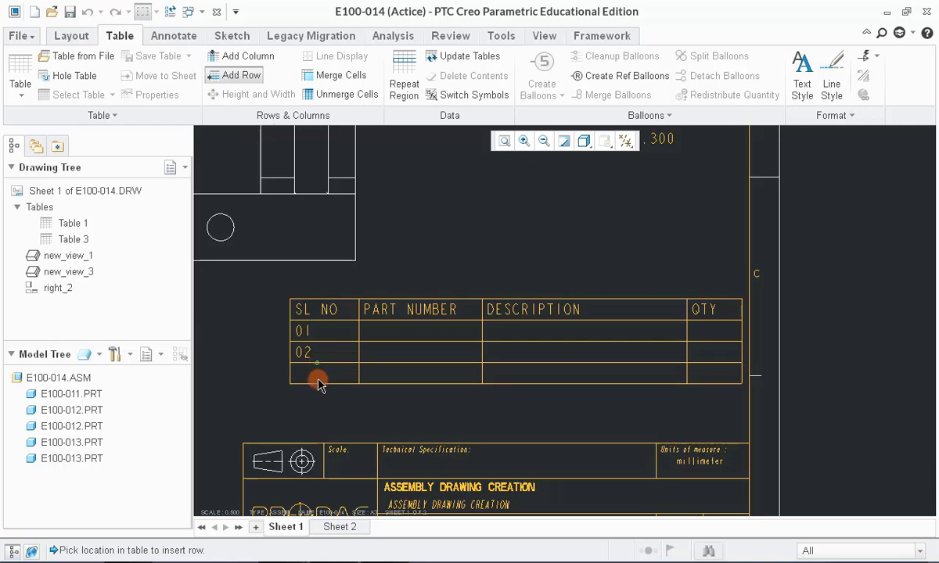
pyautogui.click(319, 385)
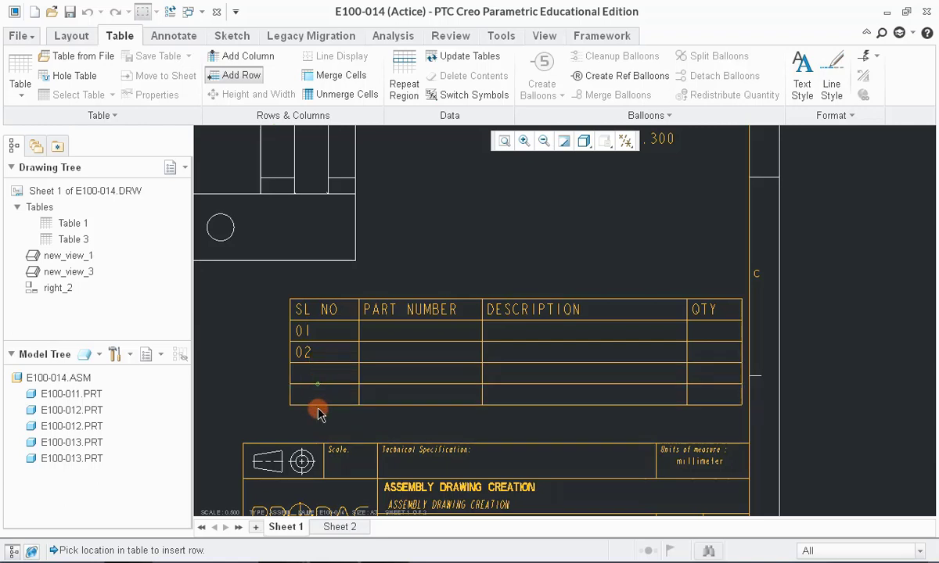
pyautogui.click(322, 405)
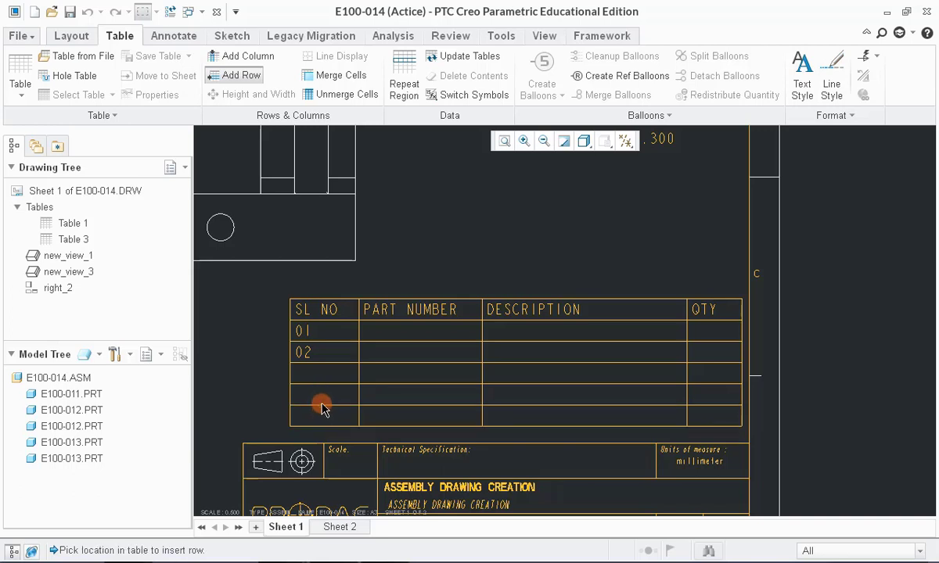
# Number the new rows 03, 04 and 05 under SL NO, then select rows 04 and 05
pyautogui.doubleClick(317, 374)
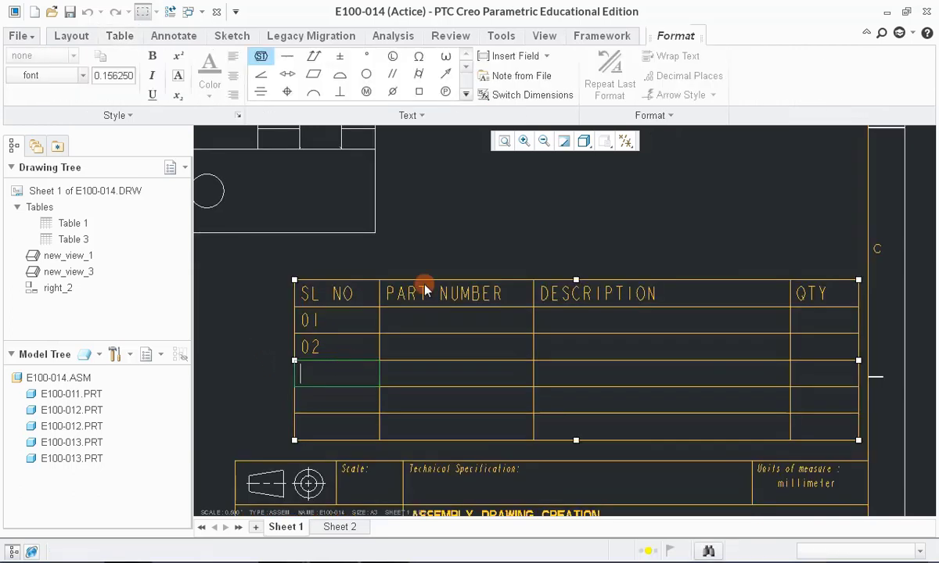
pyautogui.write('03')
pyautogui.click(462, 248)
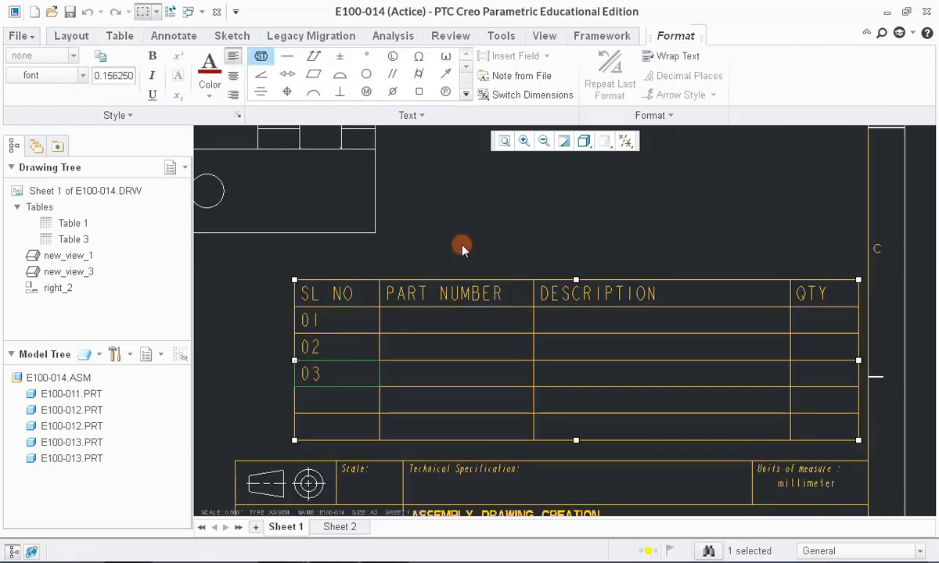
pyautogui.click(314, 404)
pyautogui.write('04')
pyautogui.click(300, 421)
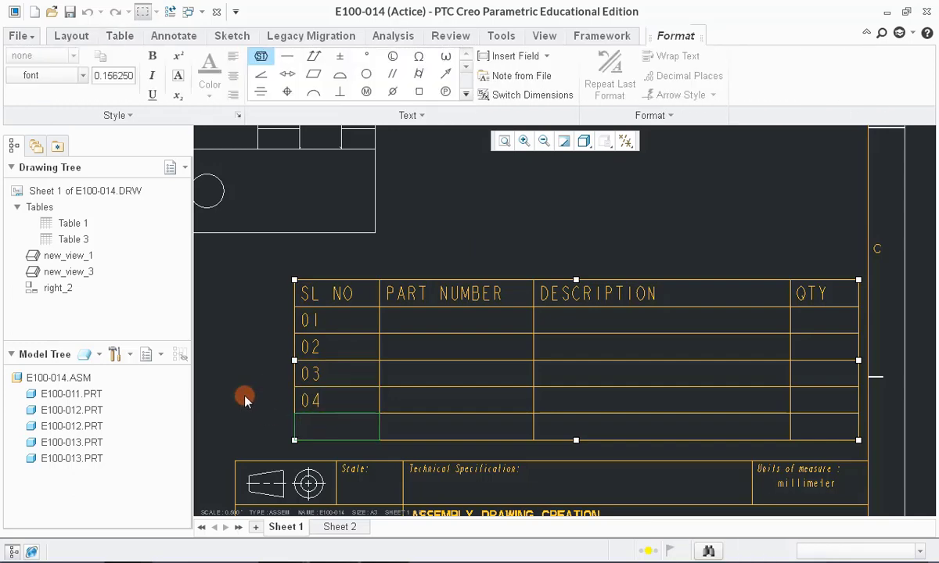
pyautogui.write('05')
pyautogui.click(737, 455)
pyautogui.moveTo(860, 449); pyautogui.dragTo(217, 376)
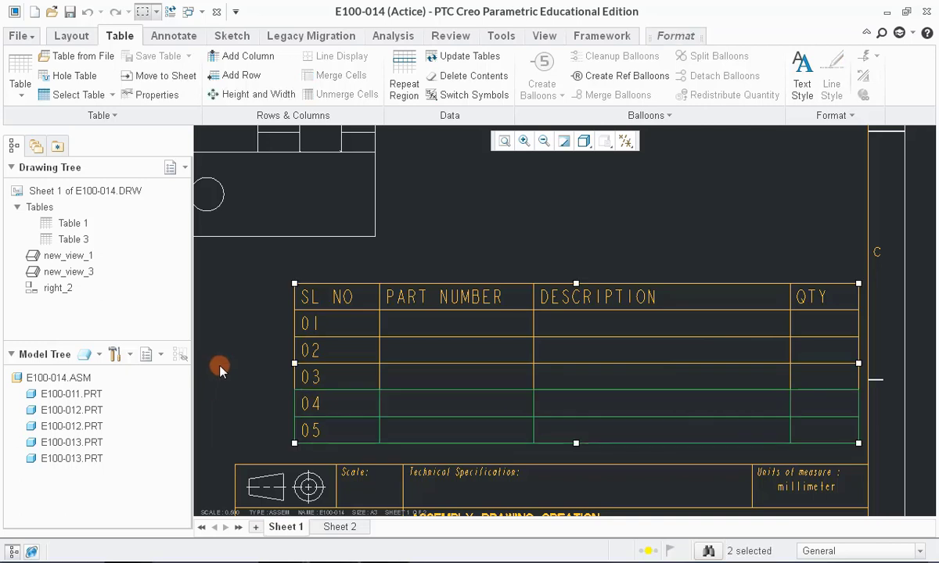
pyautogui.rightClick(226, 336)
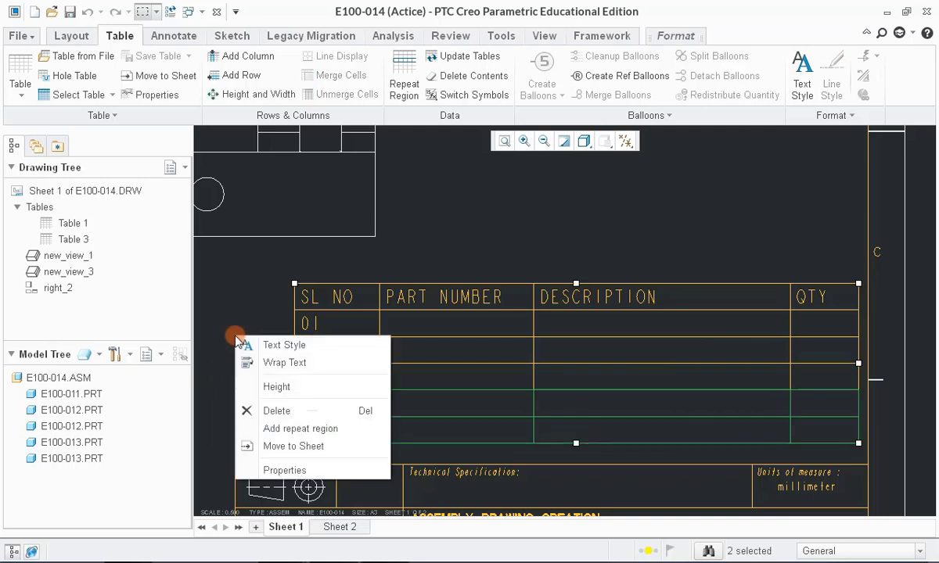
pyautogui.click(274, 411)
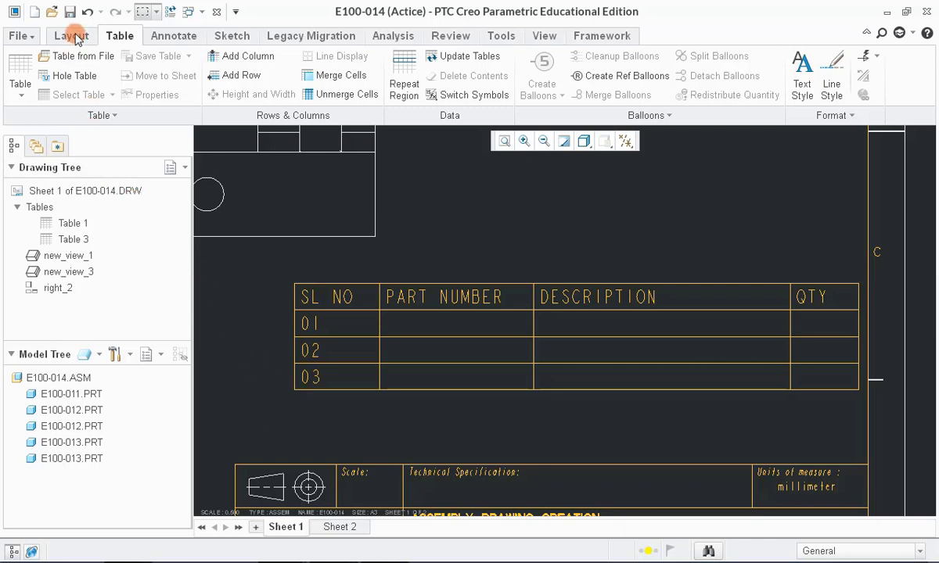
pyautogui.click(86, 13)
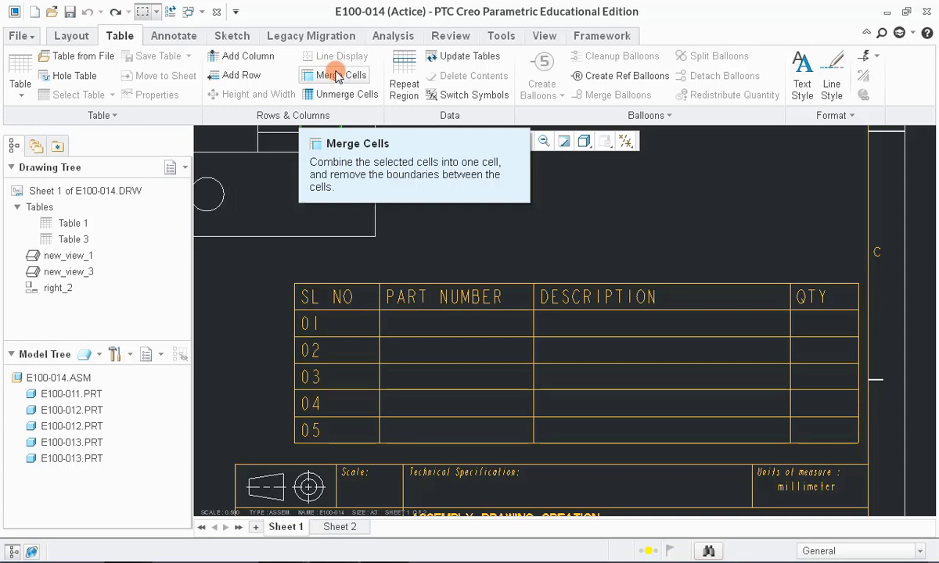
# Merge SL NO with PART NUMBER in rows 04 and 05, and the two DESCRIPTION cells
pyautogui.click(354, 76)
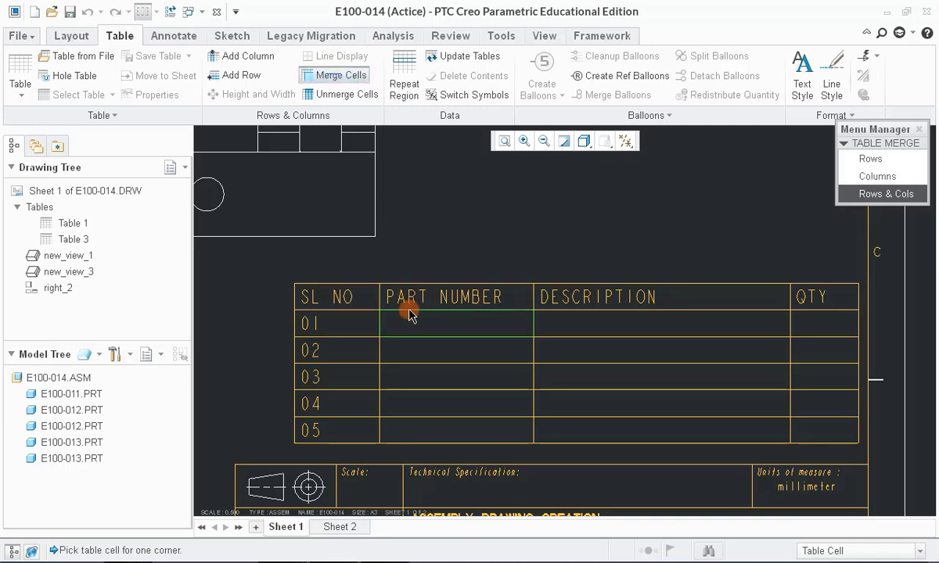
pyautogui.click(406, 406)
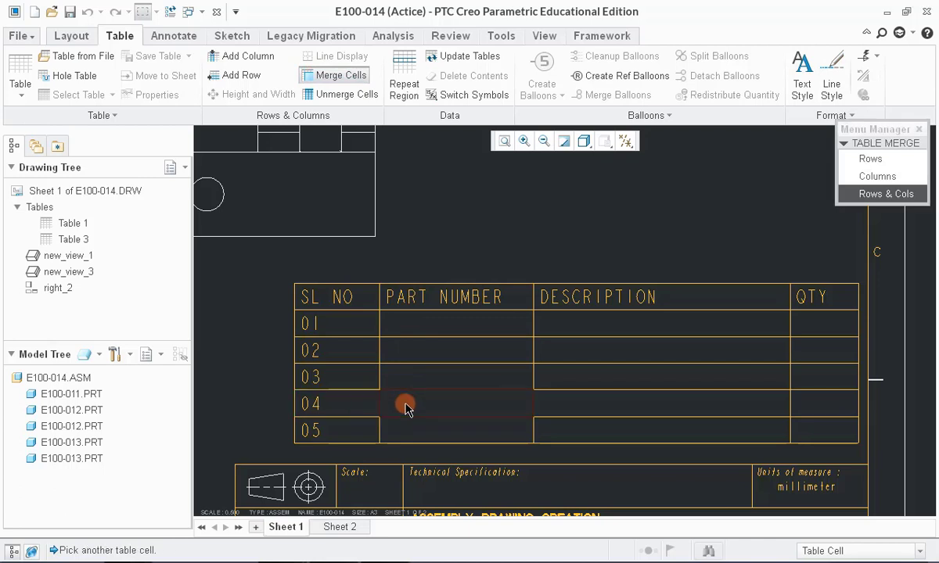
pyautogui.click(362, 403)
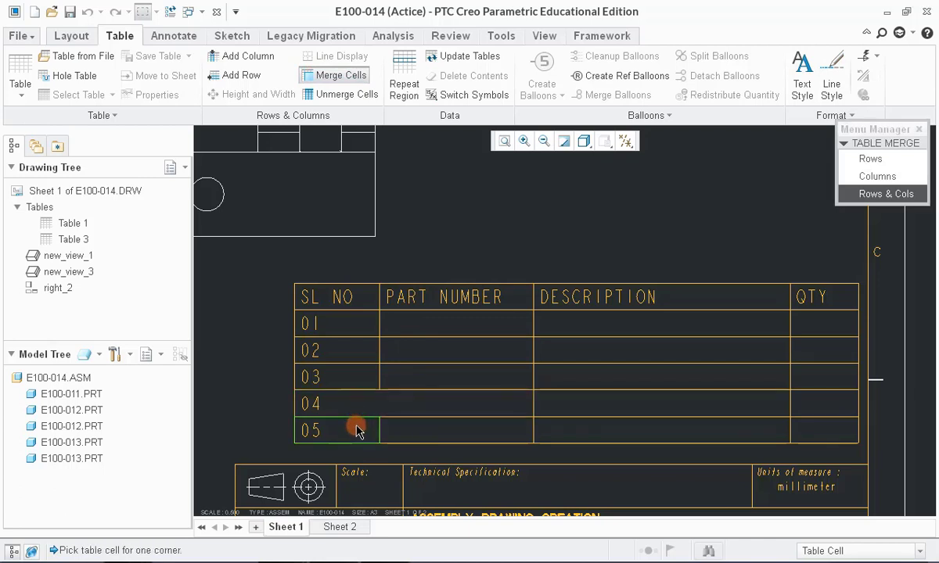
pyautogui.click(356, 431)
pyautogui.click(393, 428)
pyautogui.click(577, 431)
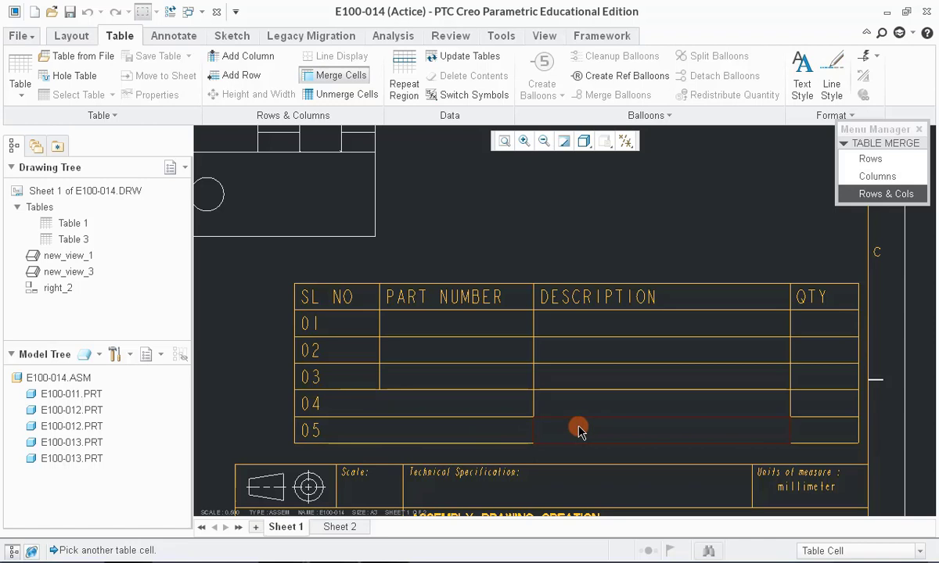
pyautogui.click(583, 409)
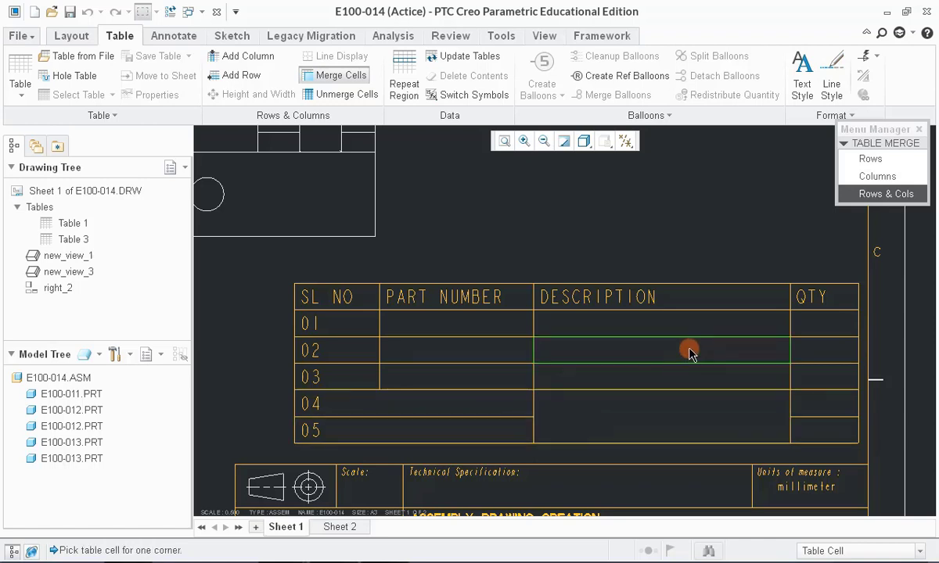
pyautogui.middleClick(709, 198)
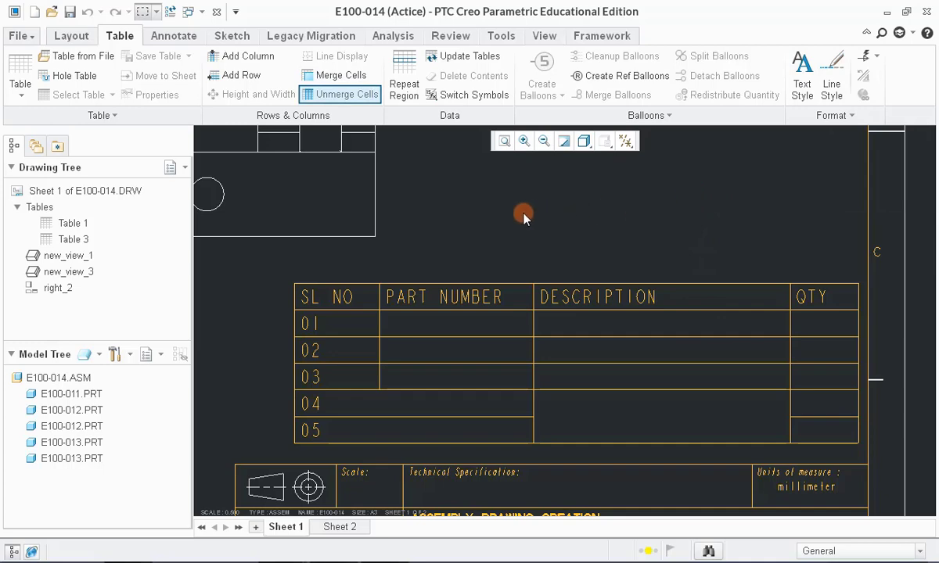
# Unmerge the combined DESCRIPTION cell of rows 04 and 05
pyautogui.click(338, 94)
pyautogui.click(581, 407)
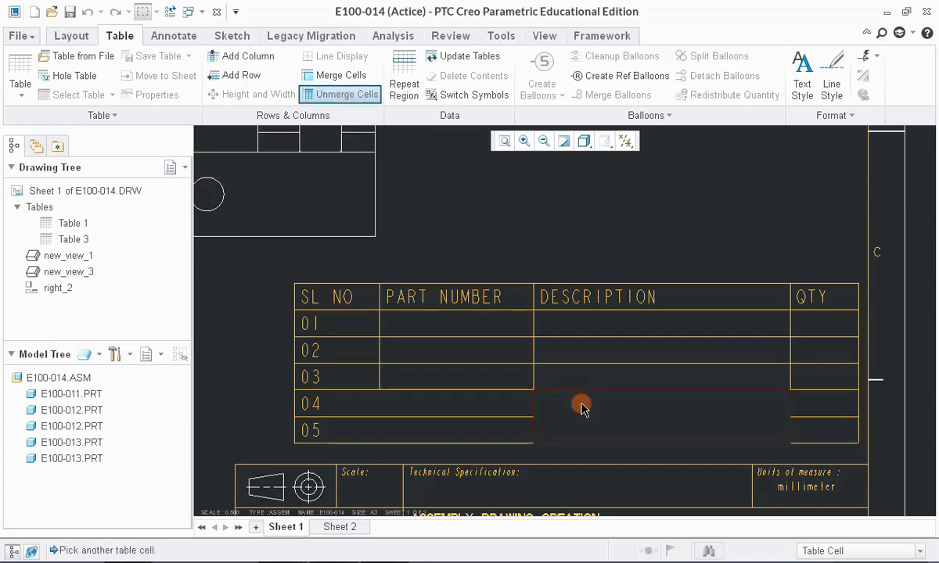
pyautogui.click(570, 410)
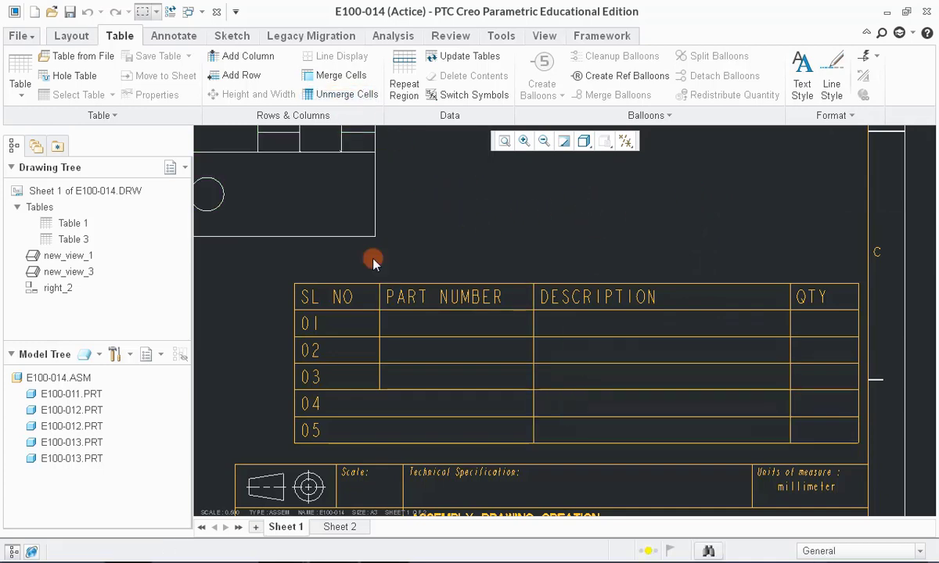
pyautogui.scroll(3, 373, 262)
# Delete rows 04 and 05 from the parts table
pyautogui.moveTo(682, 383); pyautogui.dragTo(282, 337)
pyautogui.rightClick(220, 297)
pyautogui.click(231, 368)
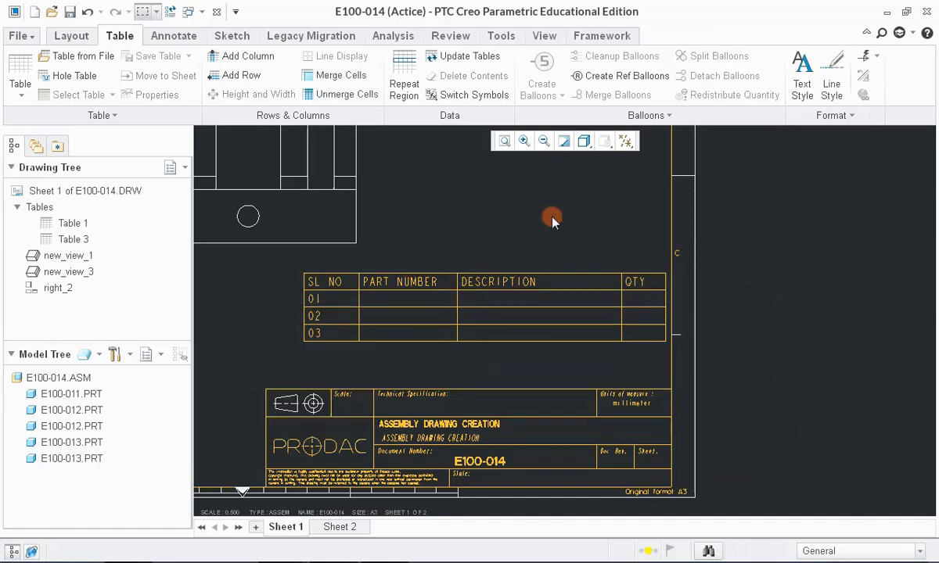
pyautogui.scroll(2, 765, 304)
pyautogui.scroll(-2, 774, 384)
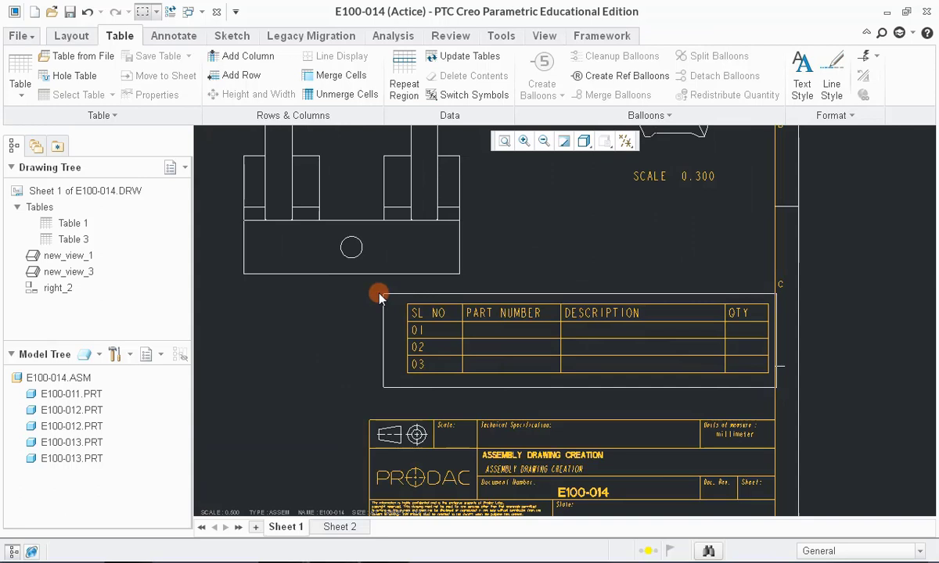
# Move the parts table down to sit just above the title block
pyautogui.click(404, 308)
pyautogui.moveTo(405, 308); pyautogui.dragTo(400, 336)
pyautogui.click(363, 338)
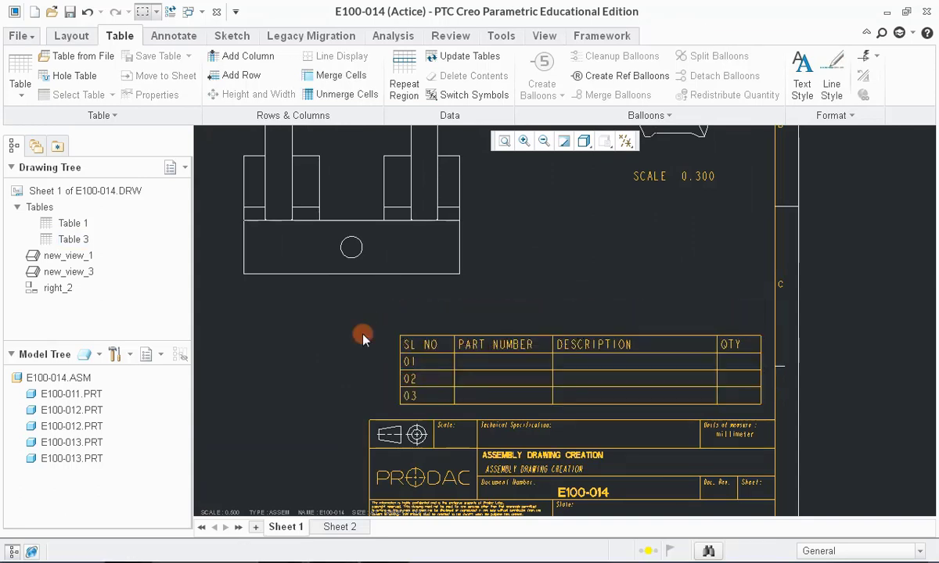
pyautogui.scroll(-2, 363, 338)
# Fill row 01 with part number E100-011, description V-CLAMP and quantity 01
pyautogui.doubleClick(362, 325)
pyautogui.write('E')
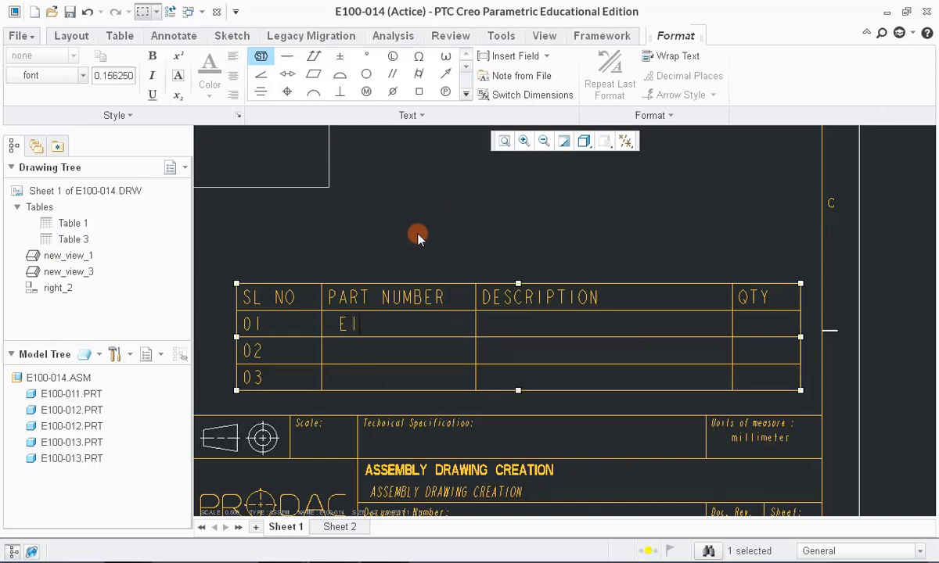
pyautogui.write('100-011')
pyautogui.click(69, 393)
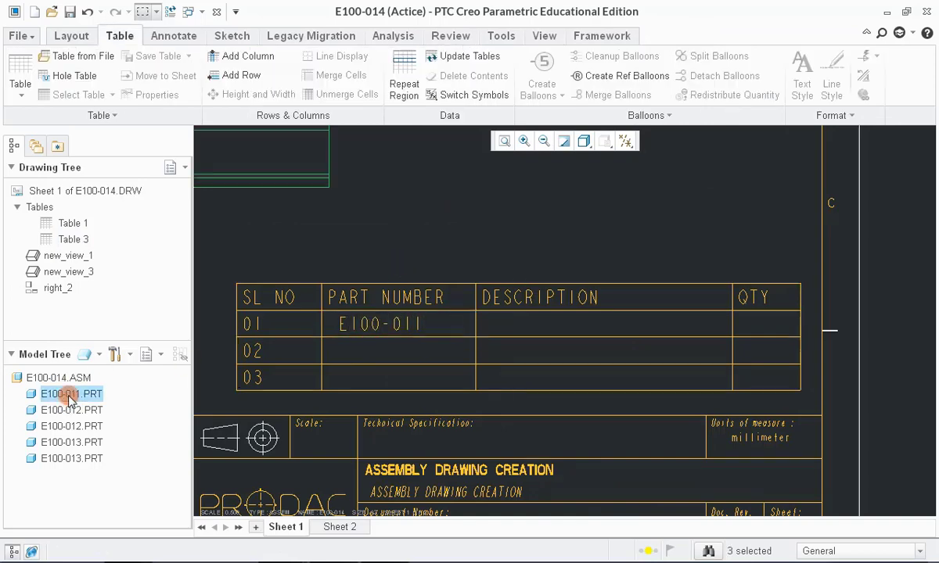
pyautogui.scroll(3, 614, 266)
pyautogui.scroll(-3, 555, 348)
pyautogui.doubleClick(688, 335)
pyautogui.write('V-')
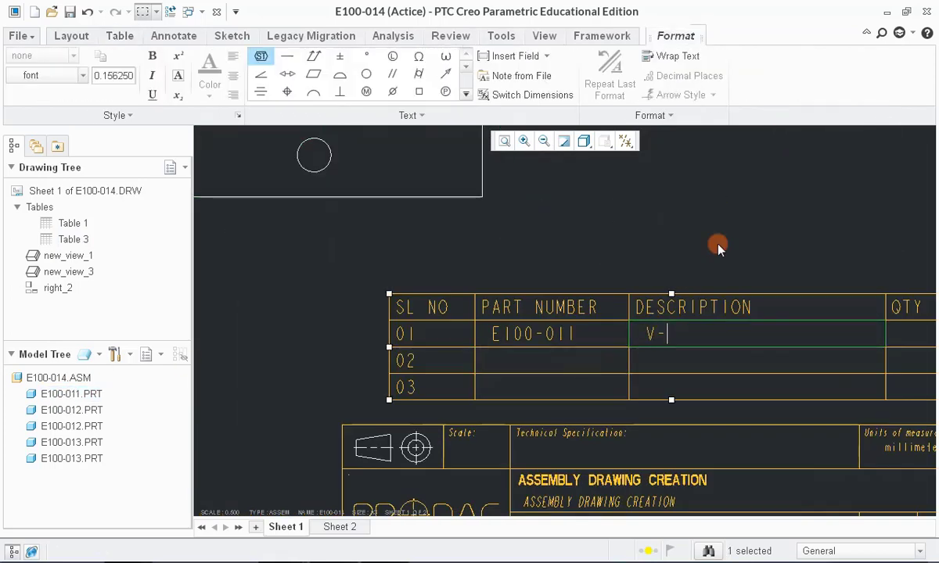
pyautogui.write('CLAMP')
pyautogui.scroll(2, 411, 268)
pyautogui.scroll(-2, 719, 237)
pyautogui.doubleClick(712, 329)
pyautogui.write('01')
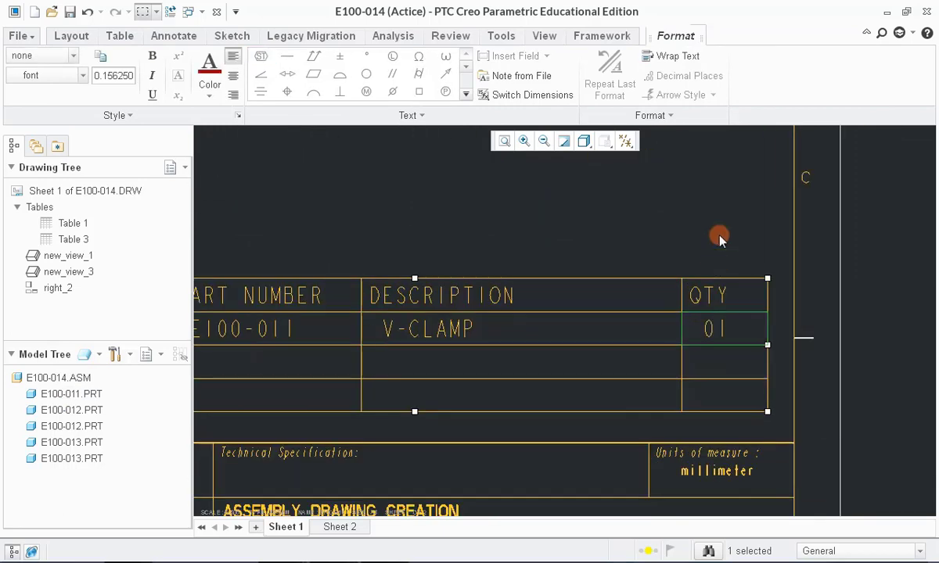
pyautogui.click(719, 237)
pyautogui.scroll(1, 462, 321)
# Fill row 02 with E100-012, V-BLOCK CLAMP, quantity 02, and change row 01 to V-BLOCK
pyautogui.doubleClick(462, 320)
pyautogui.write('E100-012')
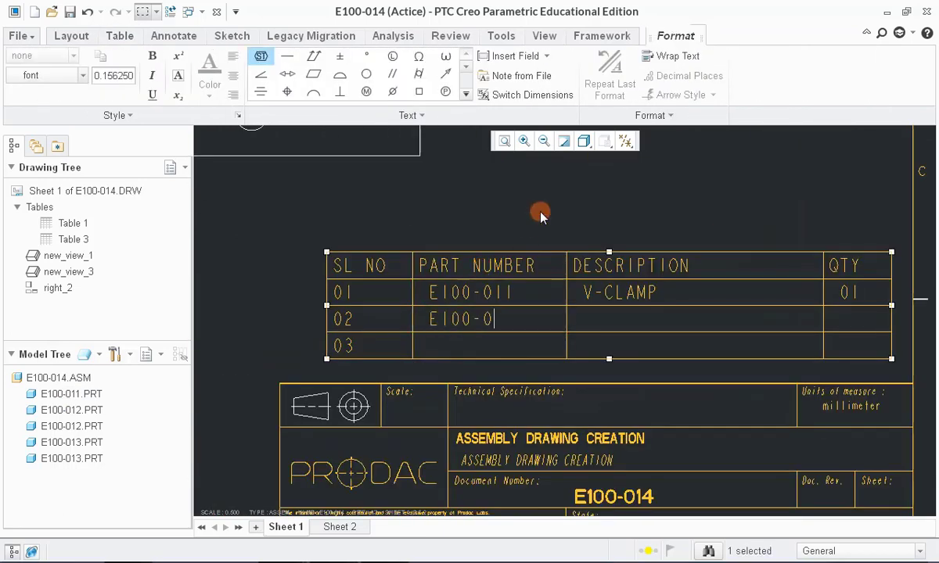
pyautogui.doubleClick(580, 308)
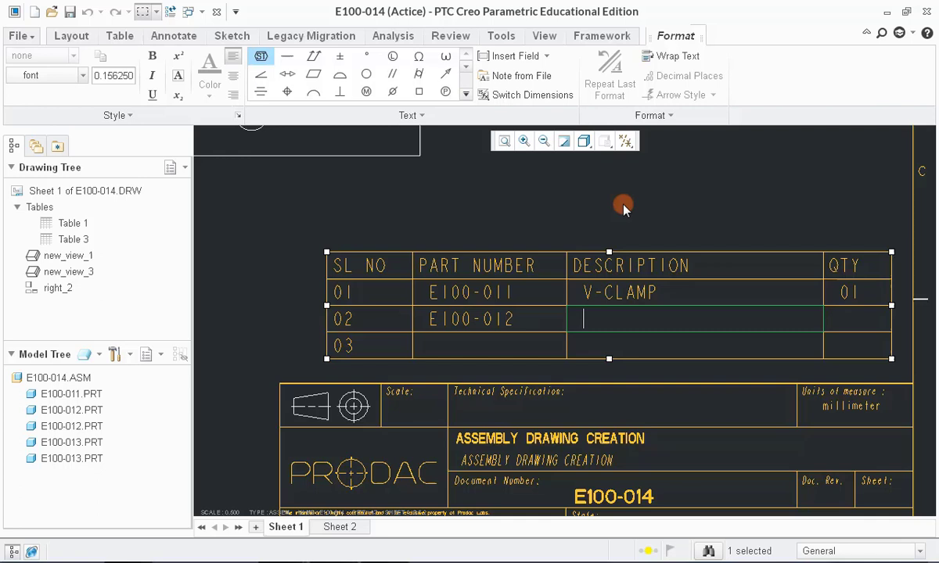
pyautogui.write('V-BLOCK CLAMP')
pyautogui.doubleClick(661, 291)
pyautogui.press('BackSpace')
pyautogui.press('BackSpace')
pyautogui.press('BackSpace')
pyautogui.press('BackSpace')
pyautogui.press('BackSpace')
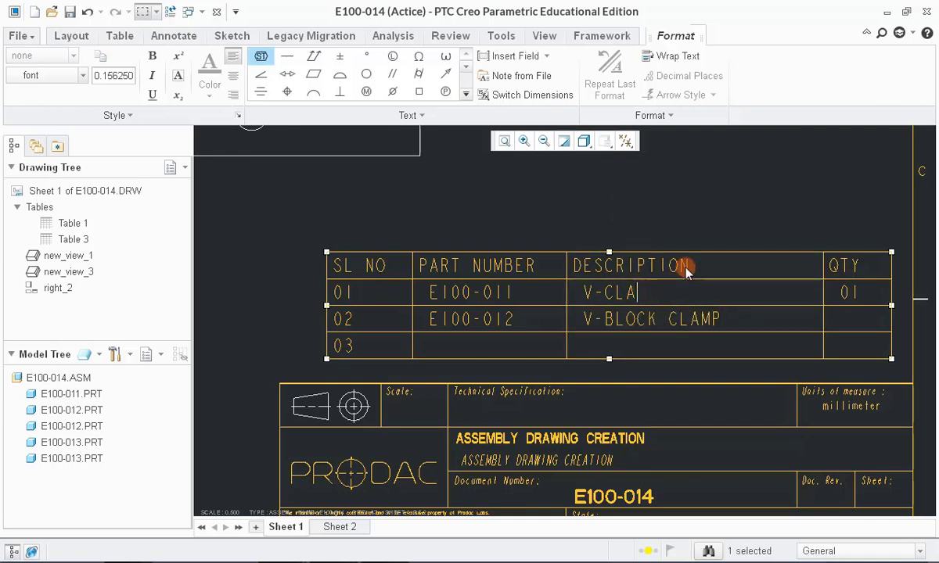
pyautogui.write('BLOCK')
pyautogui.click(775, 284)
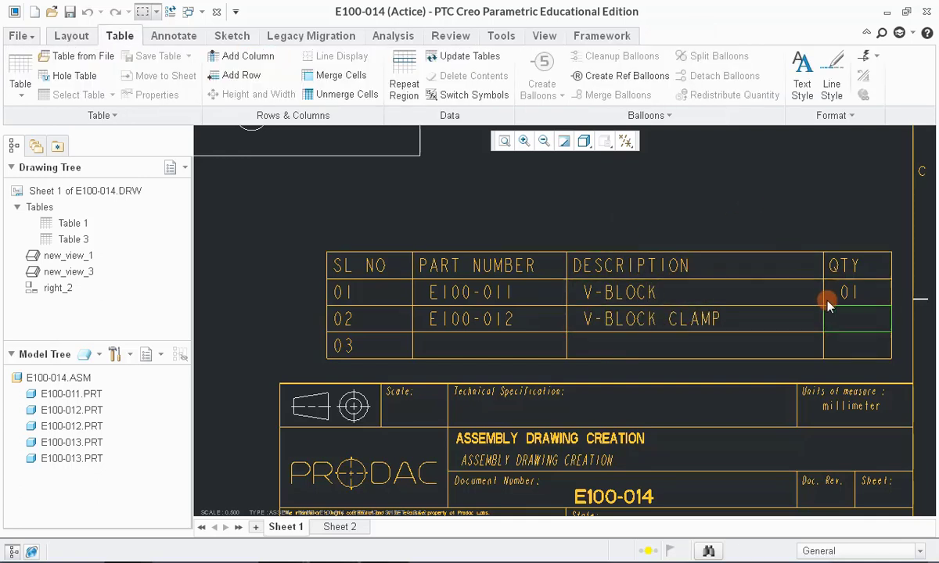
pyautogui.doubleClick(857, 319)
pyautogui.write('02')
pyautogui.click(780, 239)
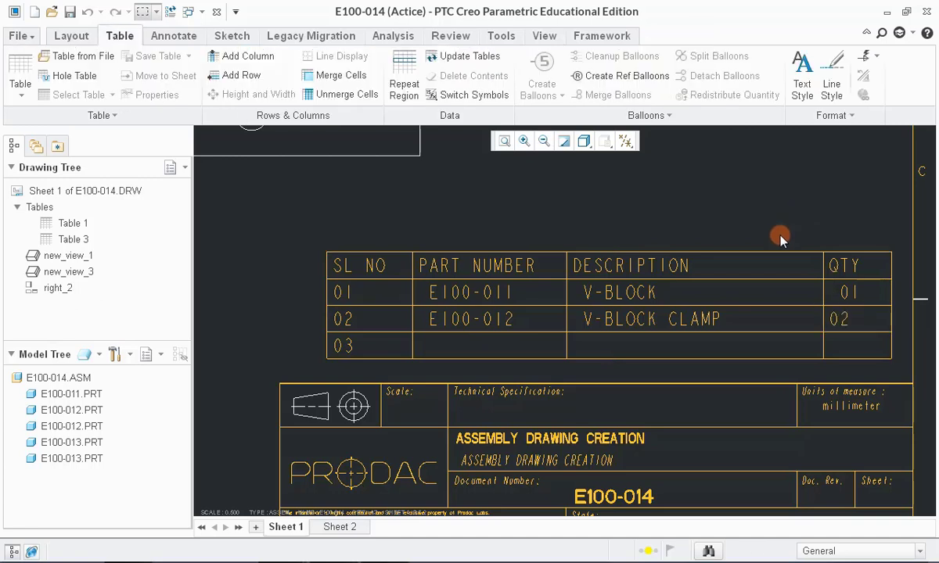
# Fill row 03 with E100-013, CLAMPING SHAFT and its quantity, then fit the sheet in view
pyautogui.doubleClick(457, 342)
pyautogui.write('E100-013')
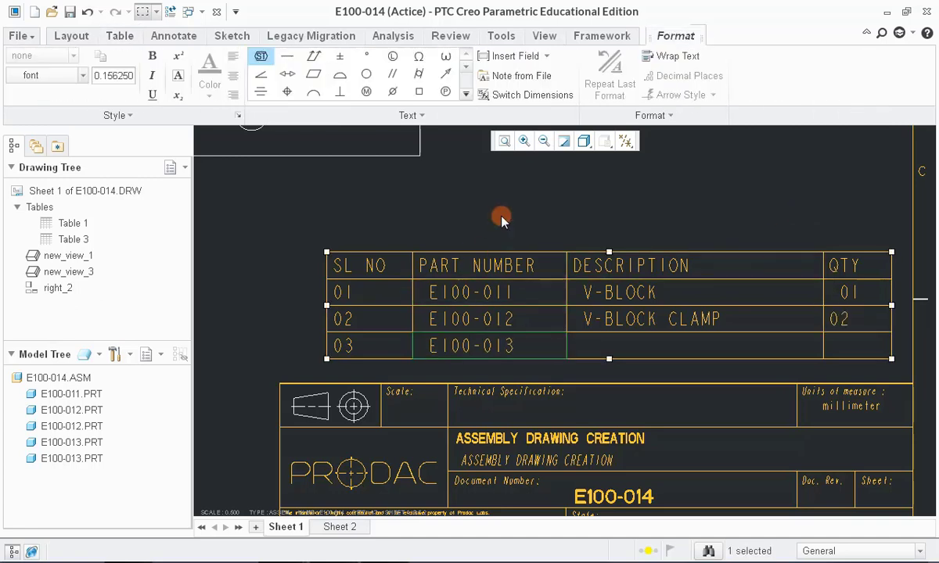
pyautogui.click(609, 344)
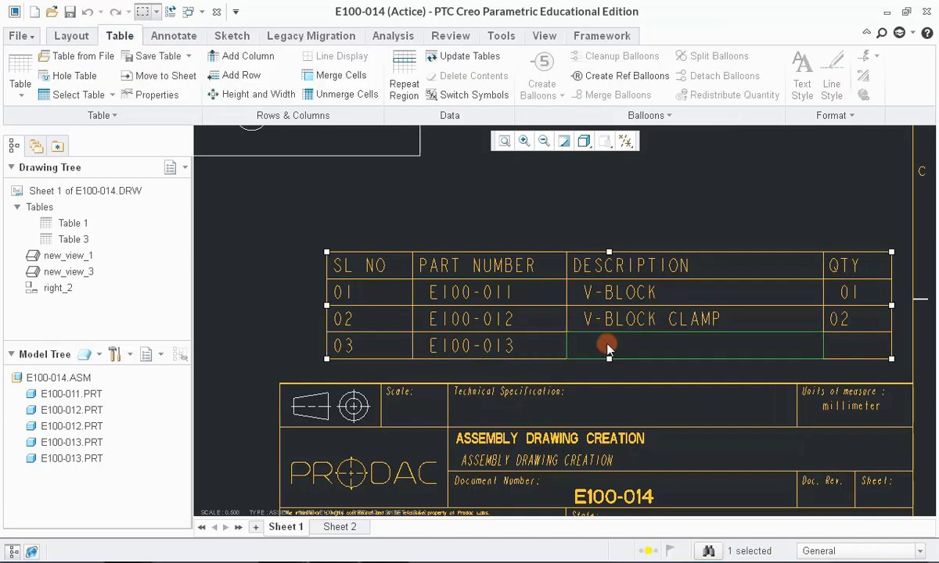
pyautogui.doubleClick(608, 344)
pyautogui.write('CLAMPING SHA')
pyautogui.write('FT')
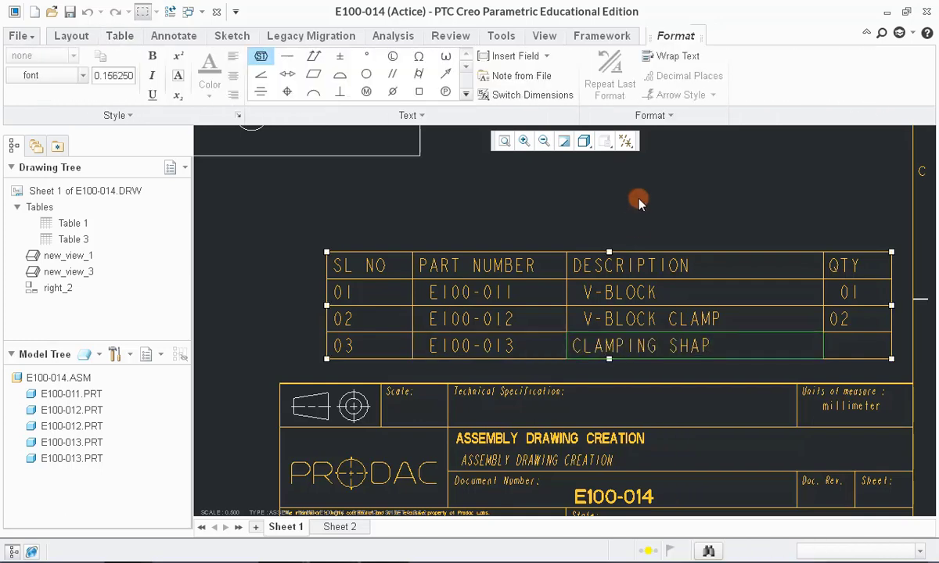
pyautogui.click(638, 202)
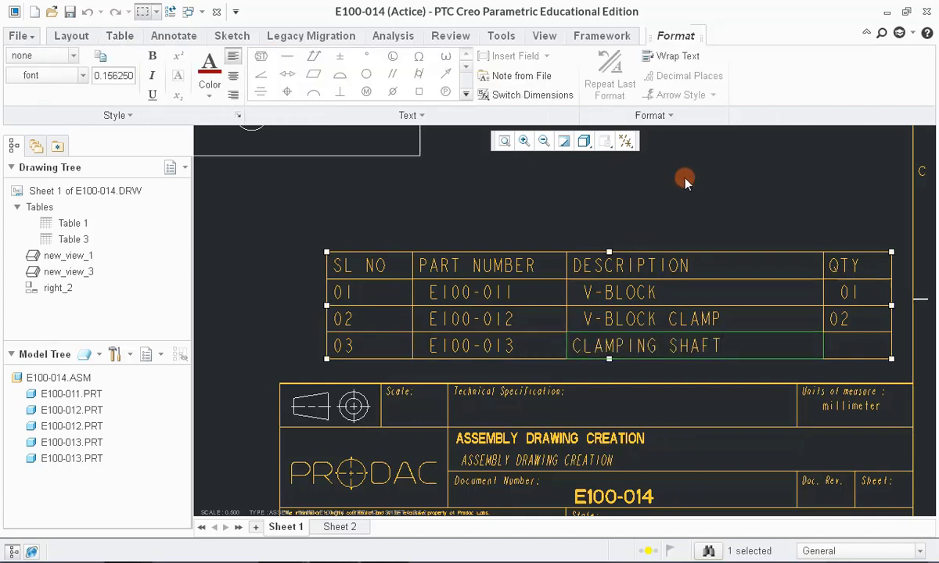
pyautogui.press('Tab')
pyautogui.write('03')
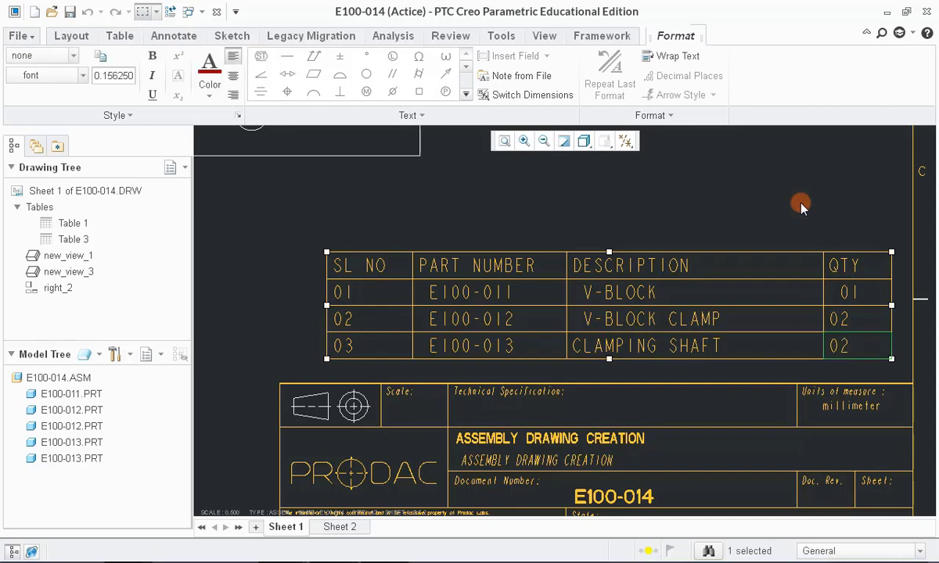
pyautogui.click(798, 202)
pyautogui.click(507, 141)
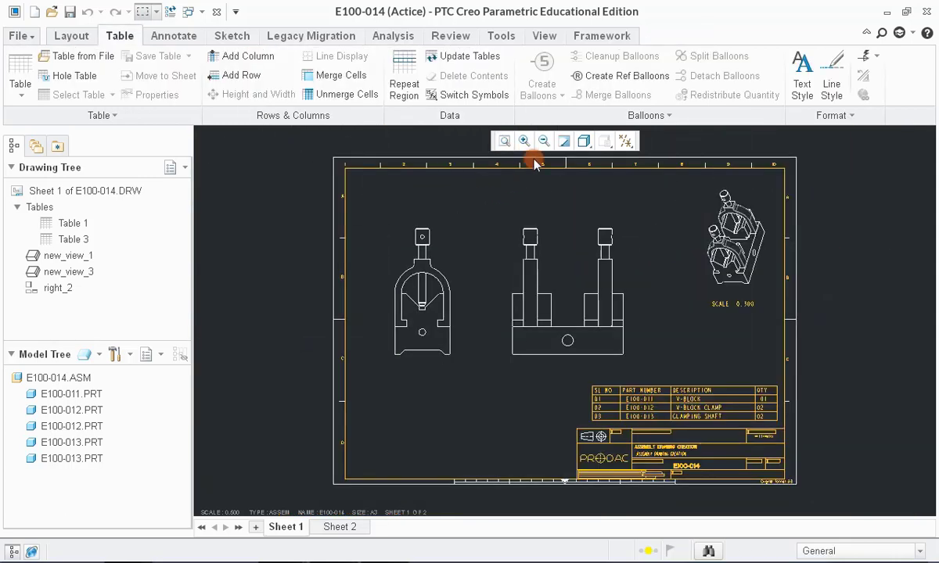
# Find and start the Create Balloons command by searching CREATE
pyautogui.click(881, 33)
pyautogui.write('CREATE')
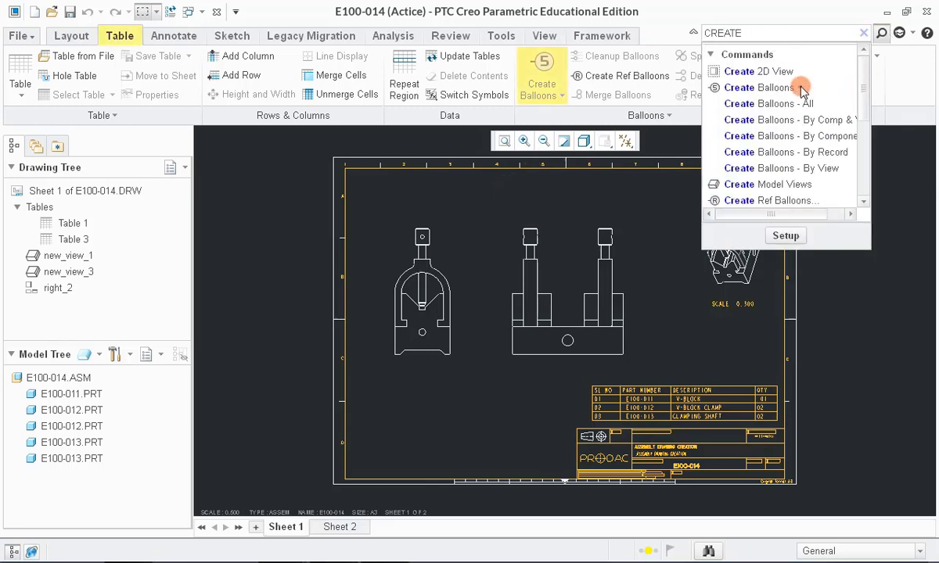
pyautogui.click(802, 87)
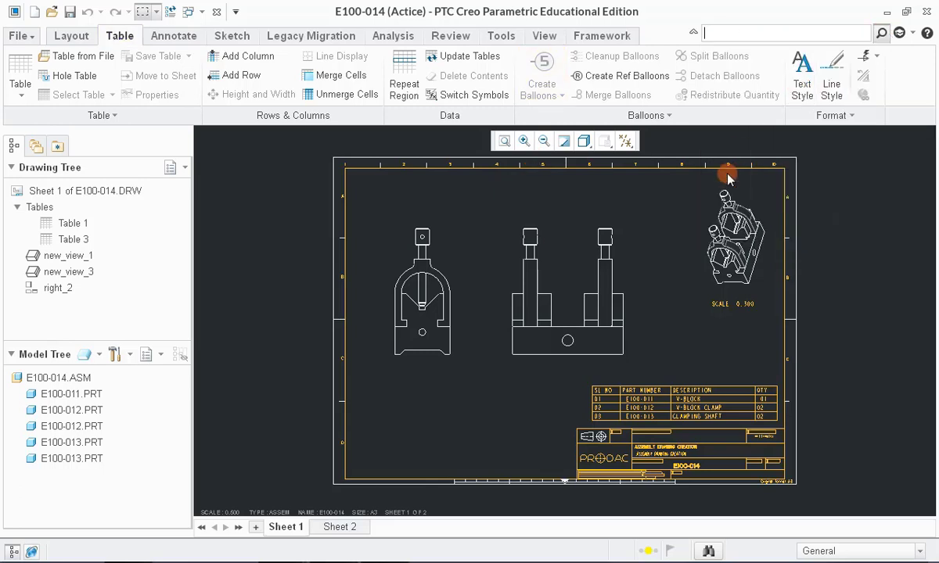
pyautogui.click(429, 237)
pyautogui.scroll(5, 461, 225)
pyautogui.scroll(-5, 460, 226)
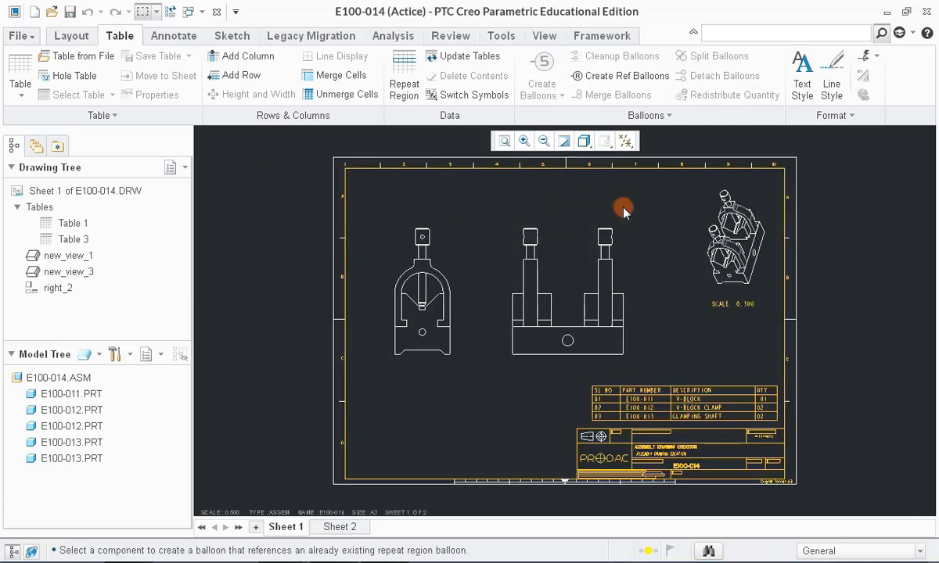
# Create a balloon note with a filled-dot leader attached to the clamping shaft's top edge
pyautogui.click(648, 115)
pyautogui.click(639, 133)
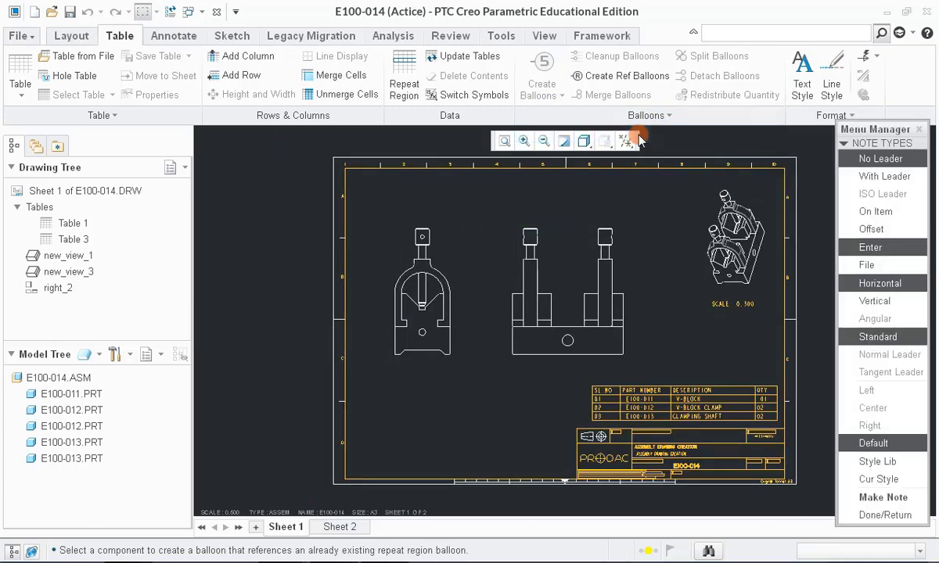
pyautogui.click(866, 179)
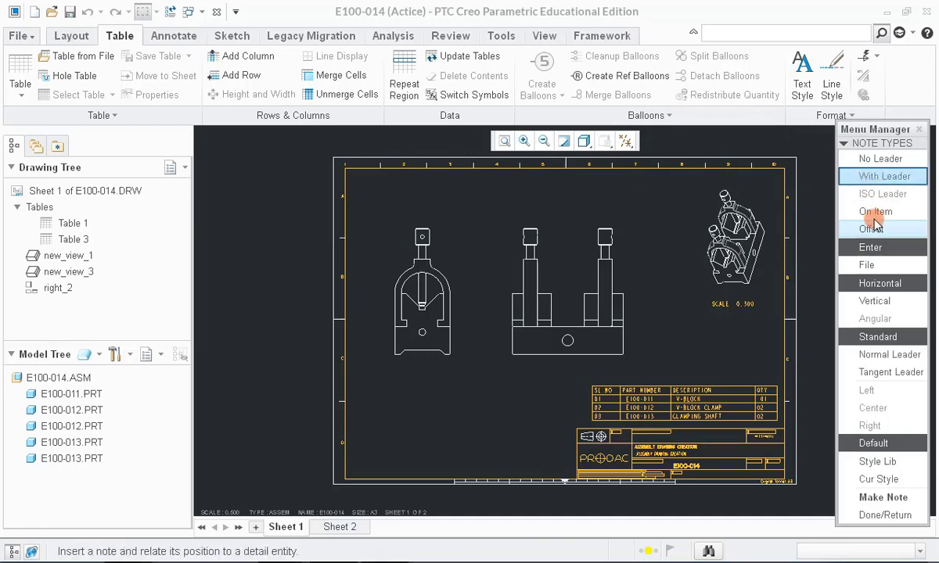
pyautogui.click(885, 498)
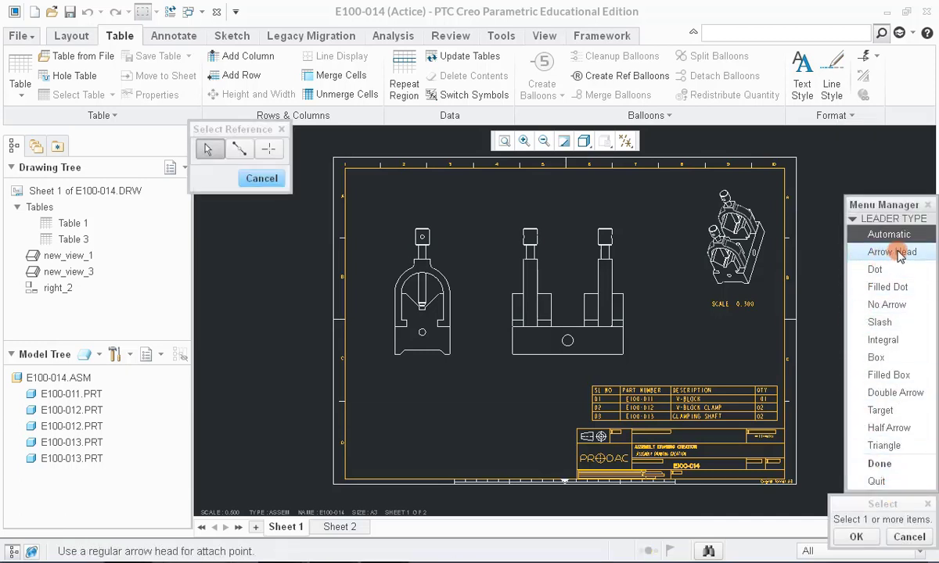
pyautogui.click(887, 286)
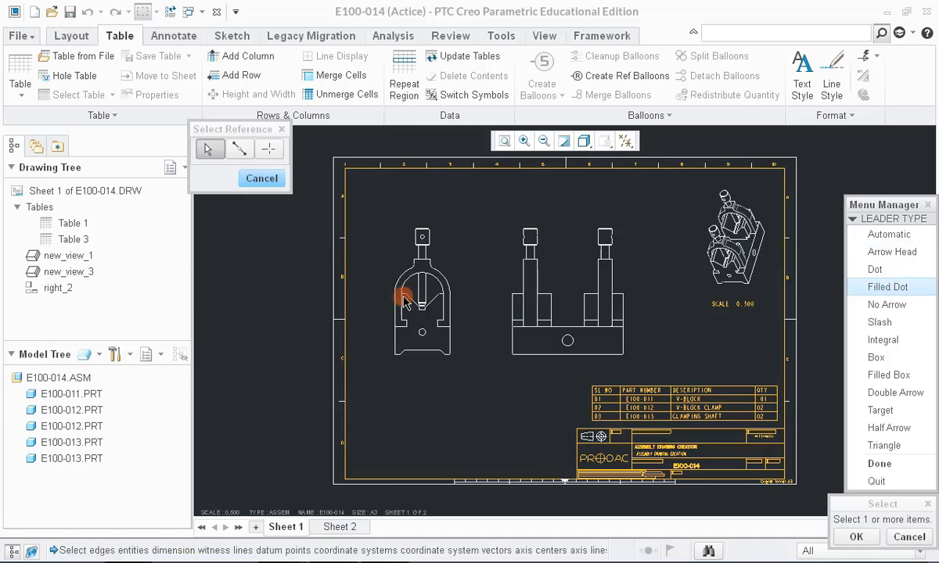
pyautogui.scroll(-5, 427, 239)
pyautogui.click(451, 235)
pyautogui.scroll(3, 446, 227)
pyautogui.middleClick(524, 213)
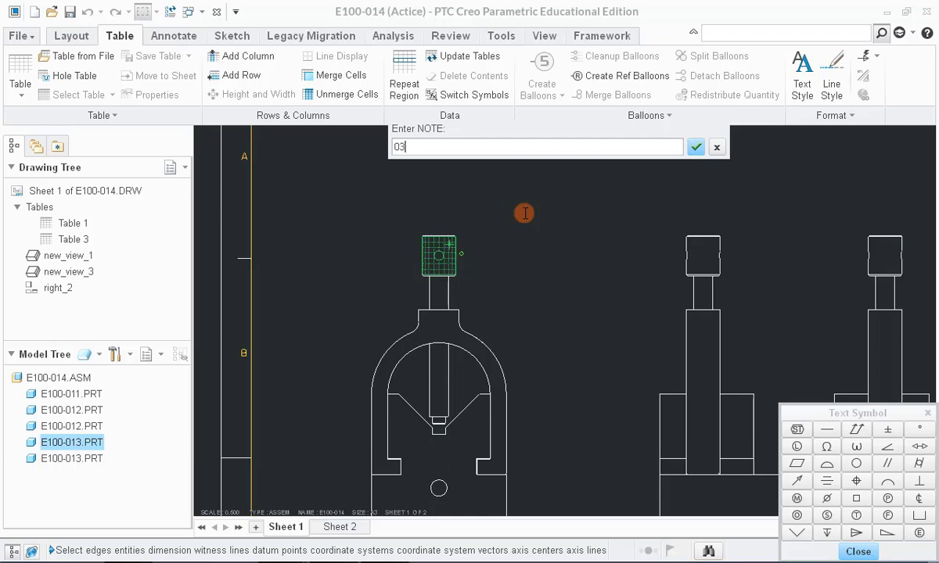
# Finish balloon 03, then add balloon 02 with a filled-dot leader on the V-block clamp edge
pyautogui.press('Return')
pyautogui.press('Return')
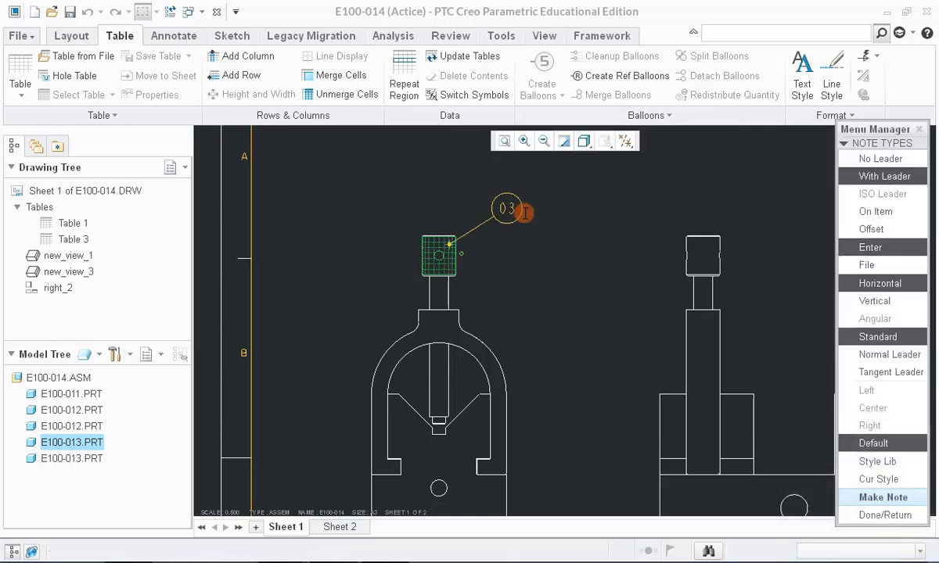
pyautogui.scroll(2, 422, 213)
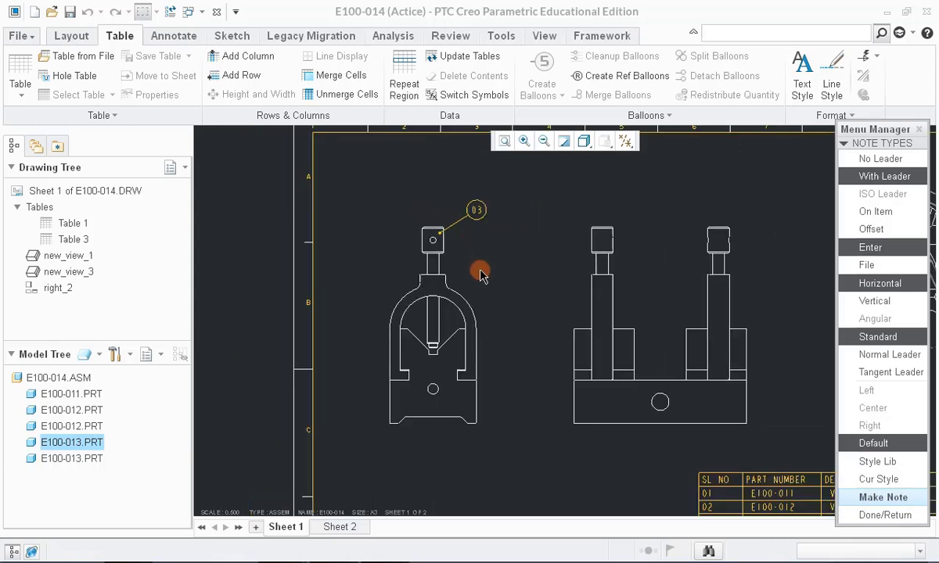
pyautogui.scroll(-2, 480, 277)
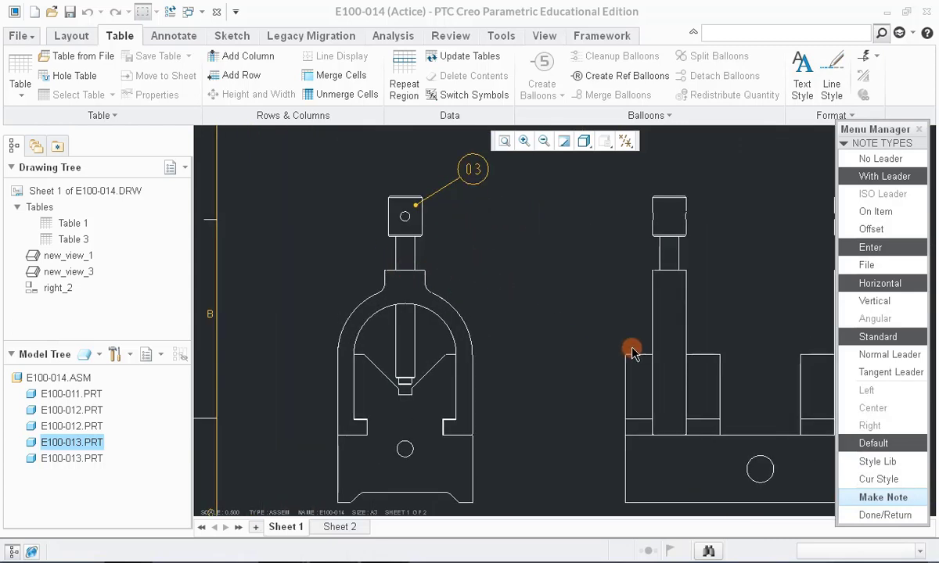
pyautogui.click(883, 498)
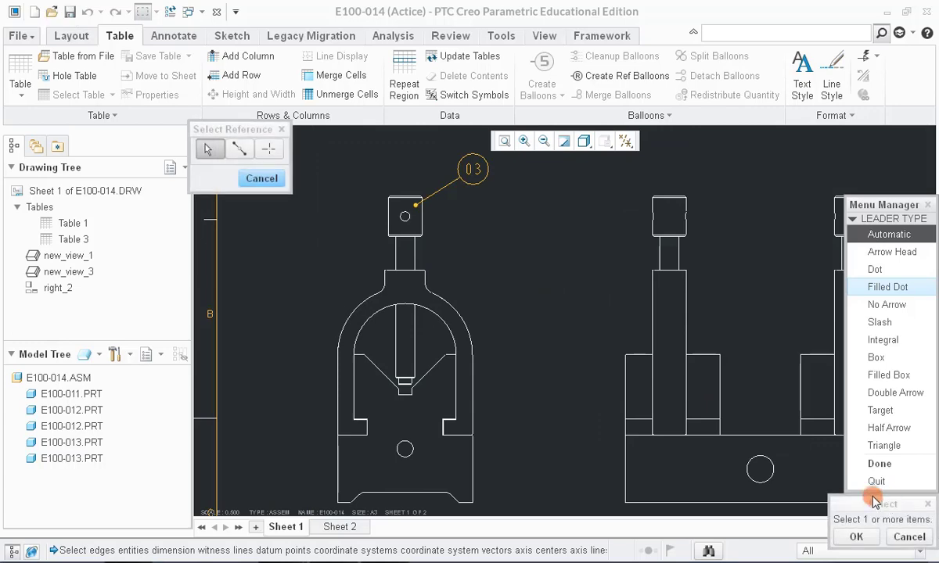
pyautogui.click(448, 322)
pyautogui.click(540, 269)
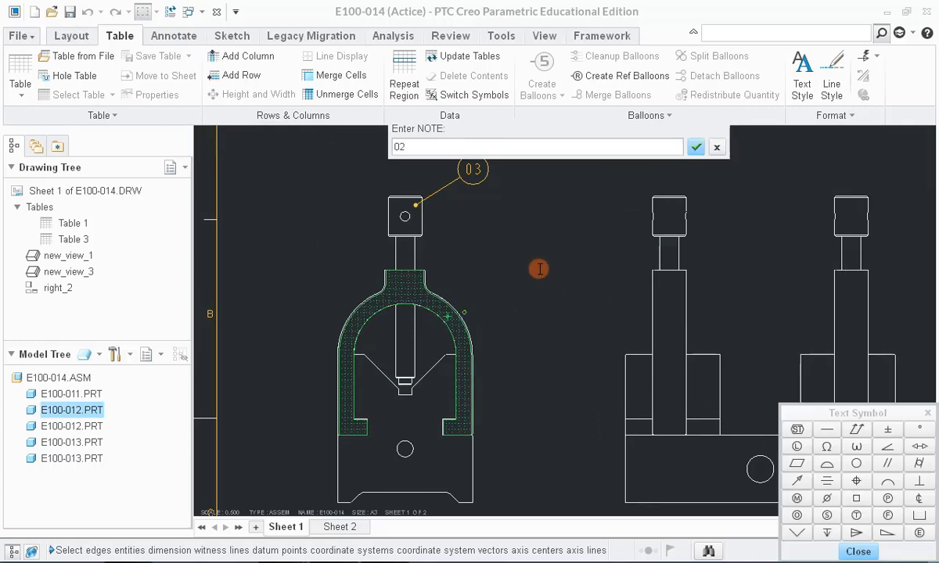
pyautogui.press('Return')
pyautogui.press('Return')
# Add balloon 01 with a leader attached to the V-block and end balloon creation
pyautogui.scroll(2, 447, 272)
pyautogui.click(867, 497)
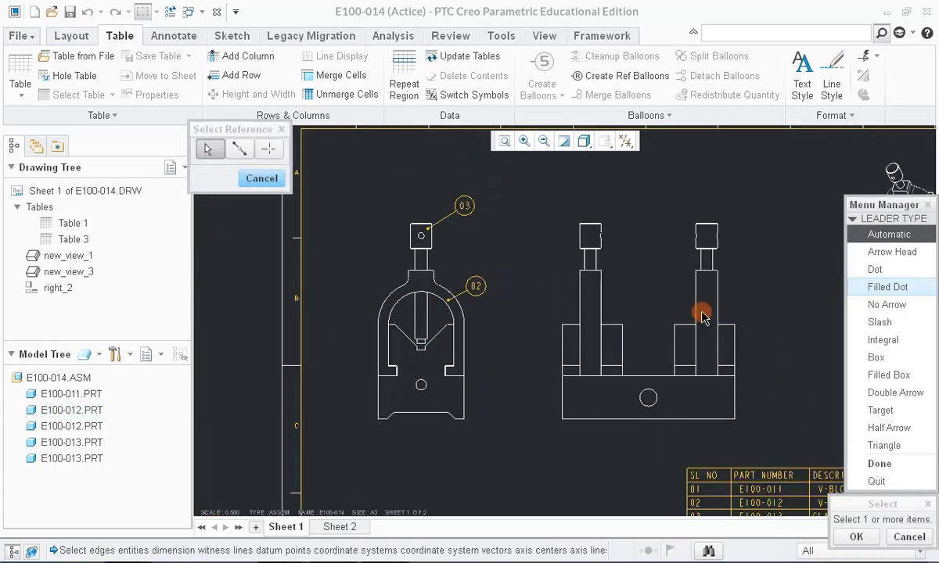
pyautogui.moveTo(702, 317); pyautogui.dragTo(618, 316, button='middle')
pyautogui.click(365, 396)
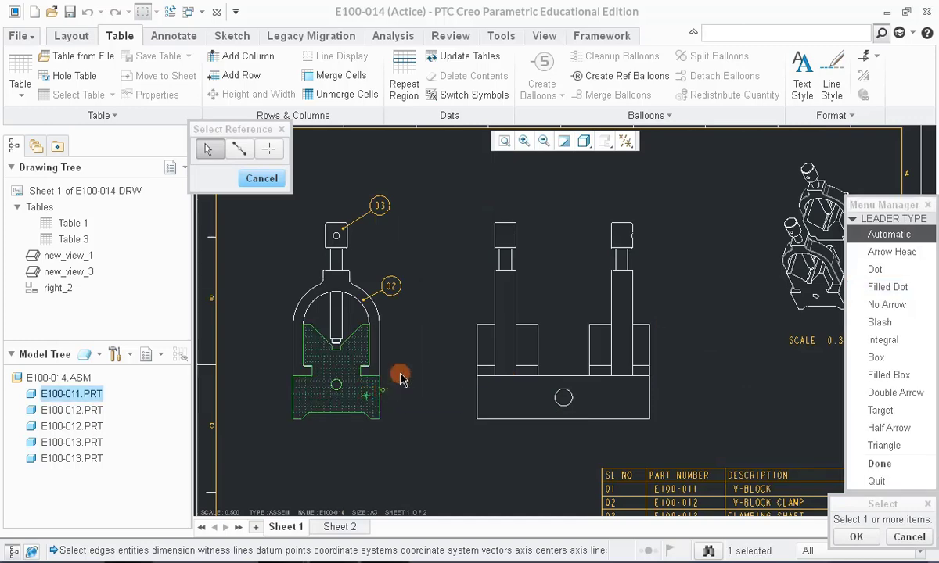
pyautogui.middleClick(409, 371)
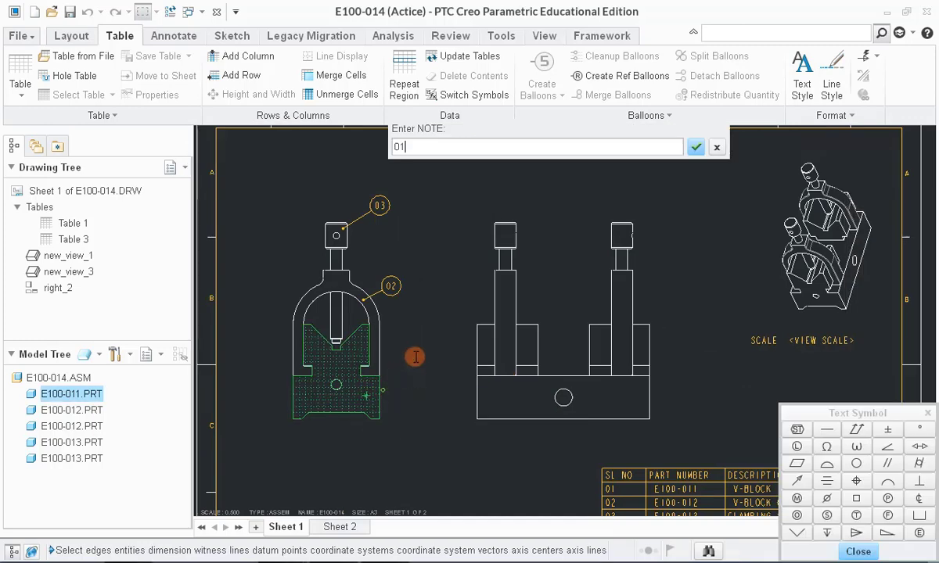
pyautogui.press('Return')
pyautogui.press('Return')
pyautogui.middleClick(415, 357)
# Drag balloon 02 into line between balloons 03 and 01
pyautogui.scroll(2, 414, 357)
pyautogui.click(394, 252)
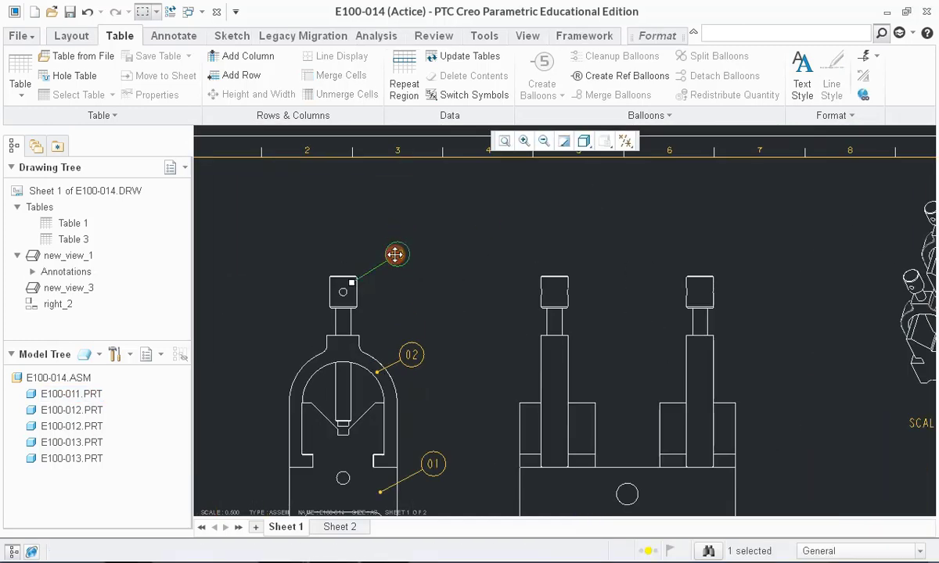
pyautogui.moveTo(412, 354); pyautogui.dragTo(430, 340)
pyautogui.click(483, 227)
pyautogui.scroll(-2, 483, 227)
# Zoom to the BOM table listing the three parts and box-select the entire table
pyautogui.scroll(-1, 483, 227)
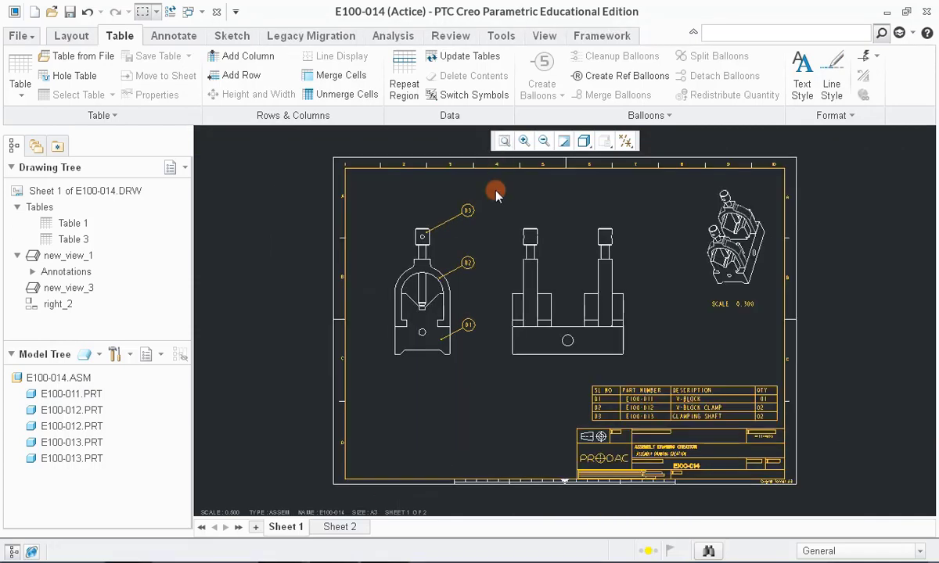
pyautogui.scroll(3, 749, 418)
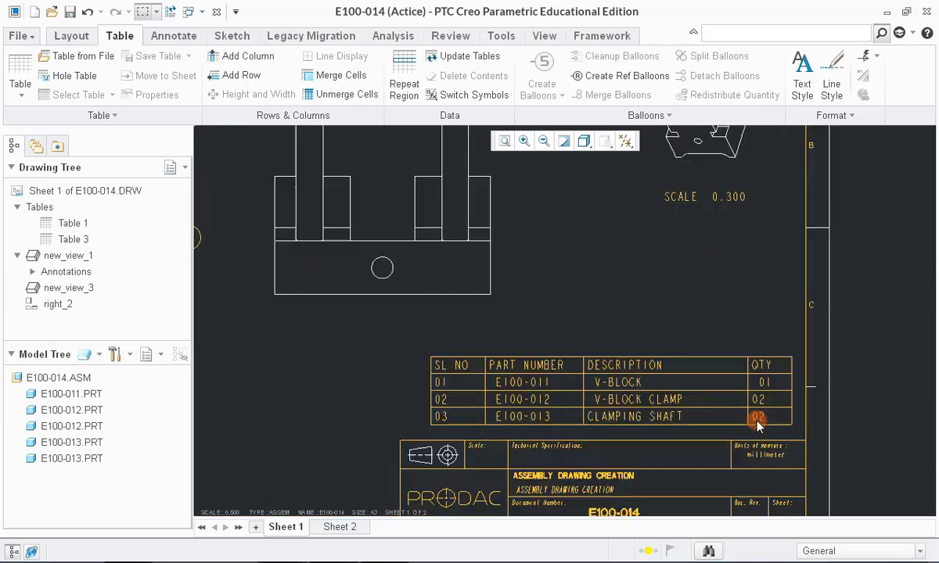
pyautogui.scroll(1, 577, 433)
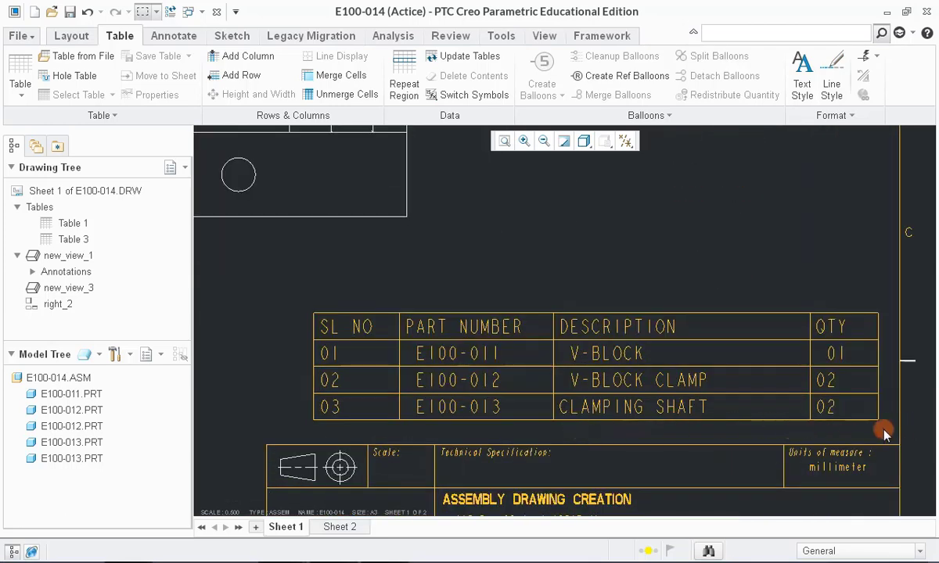
pyautogui.moveTo(883, 428); pyautogui.dragTo(305, 278)
# Open Text Style for the table and set the font to leroy at height 0.1
pyautogui.rightClick(396, 274)
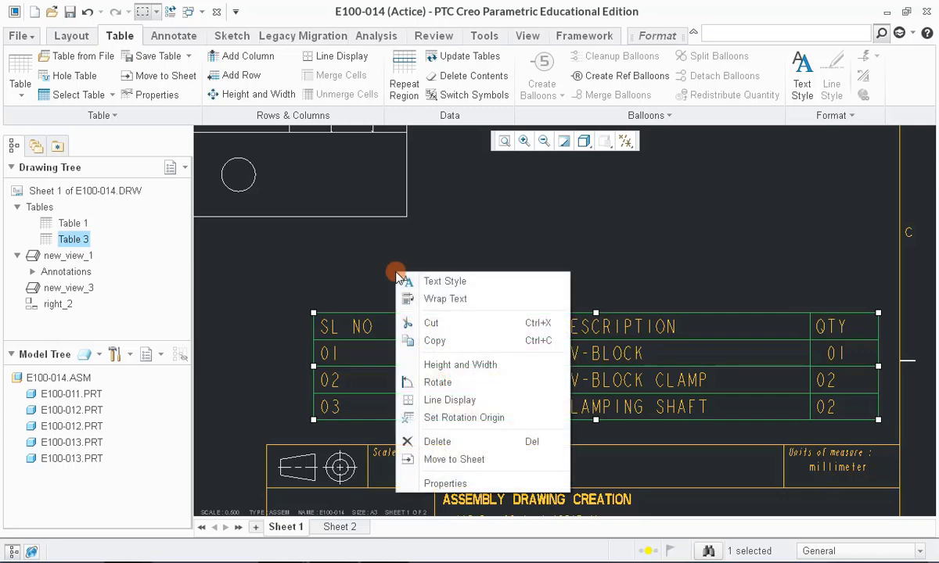
pyautogui.click(445, 281)
pyautogui.scroll(-3, 346, 293)
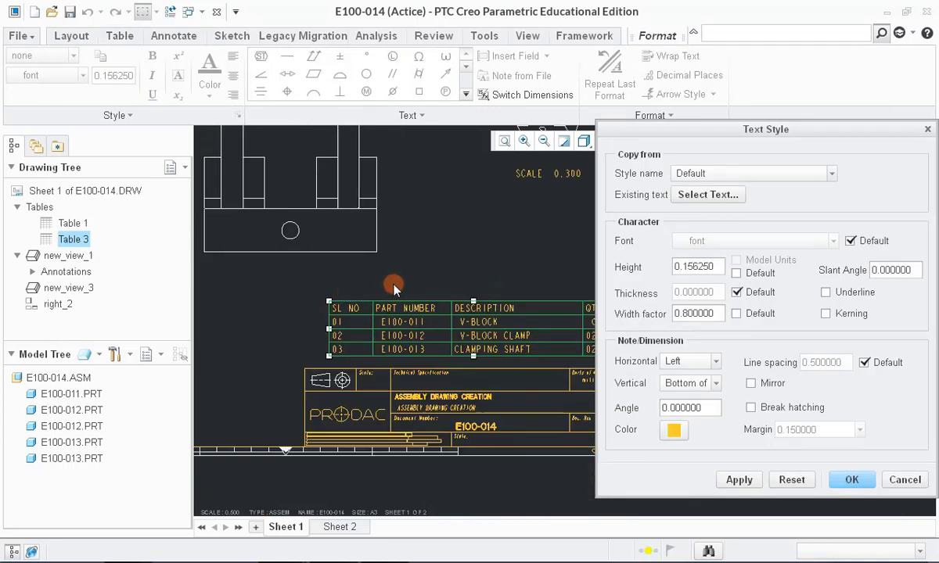
pyautogui.scroll(1, 392, 284)
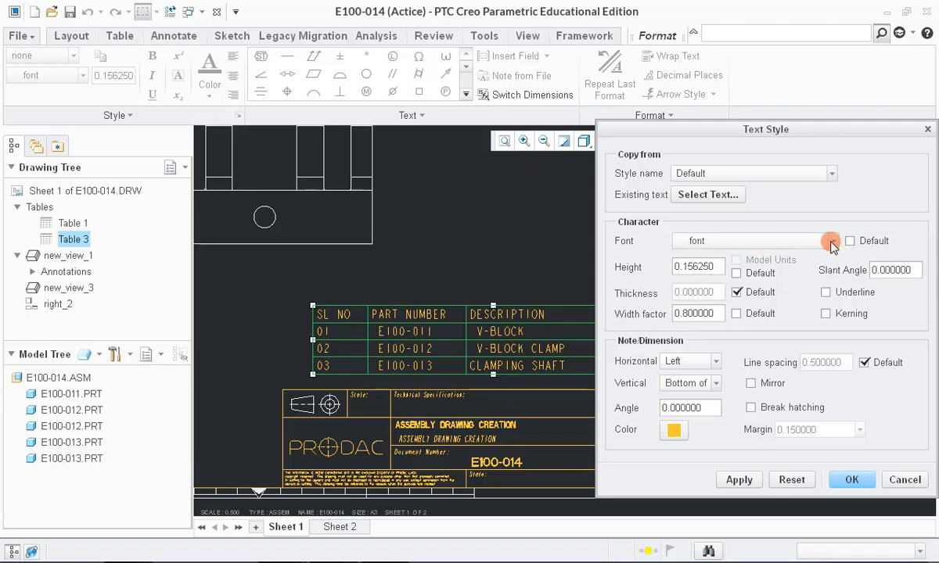
pyautogui.click(831, 244)
pyautogui.scroll(-3, 774, 313)
pyautogui.click(772, 321)
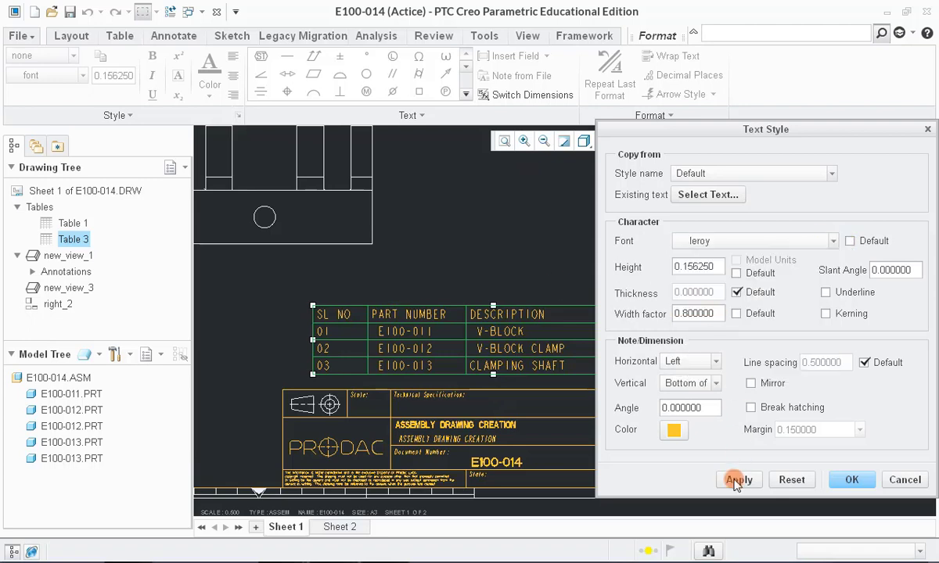
pyautogui.click(737, 481)
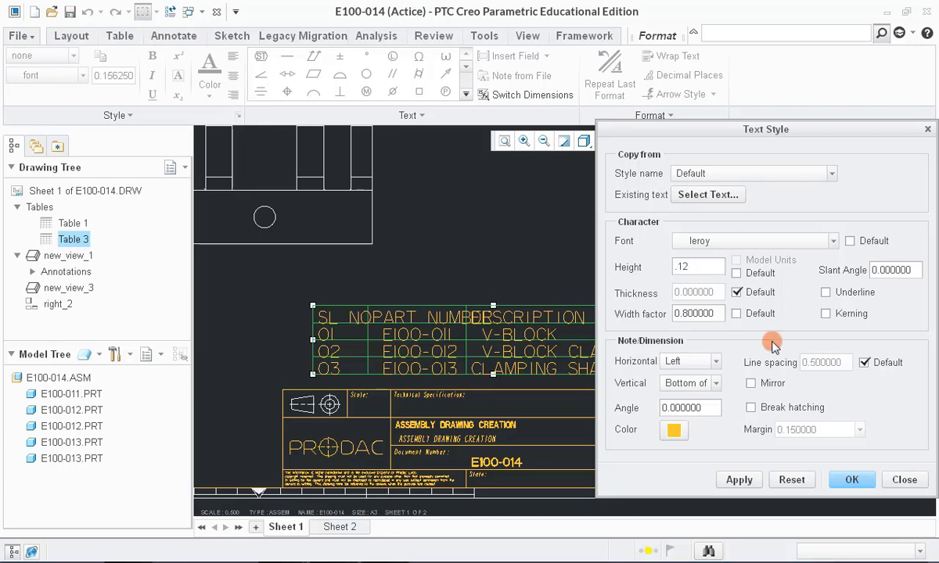
pyautogui.click(740, 480)
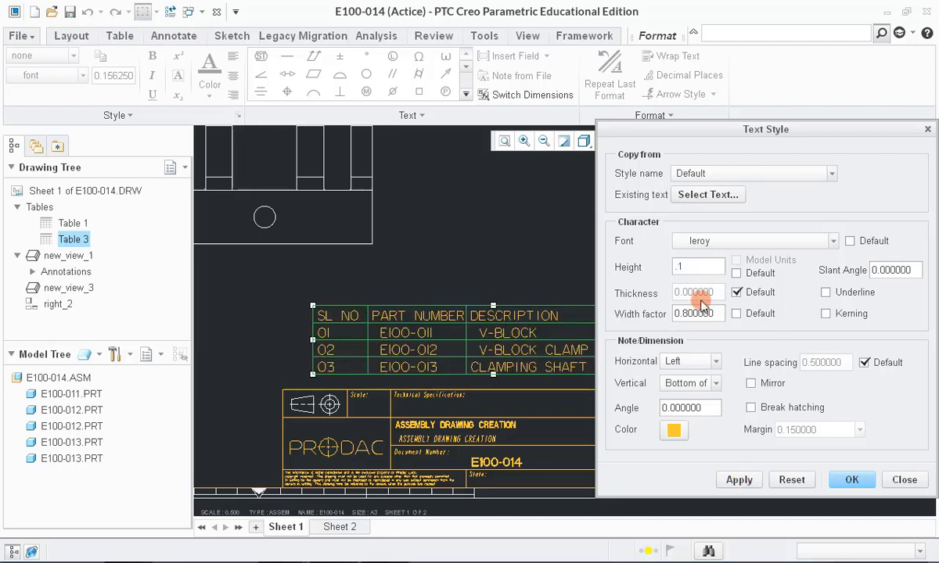
pyautogui.click(738, 480)
# Align the table text Center horizontally and Middle vertically, then apply and confirm
pyautogui.scroll(2, 250, 363)
pyautogui.click(692, 360)
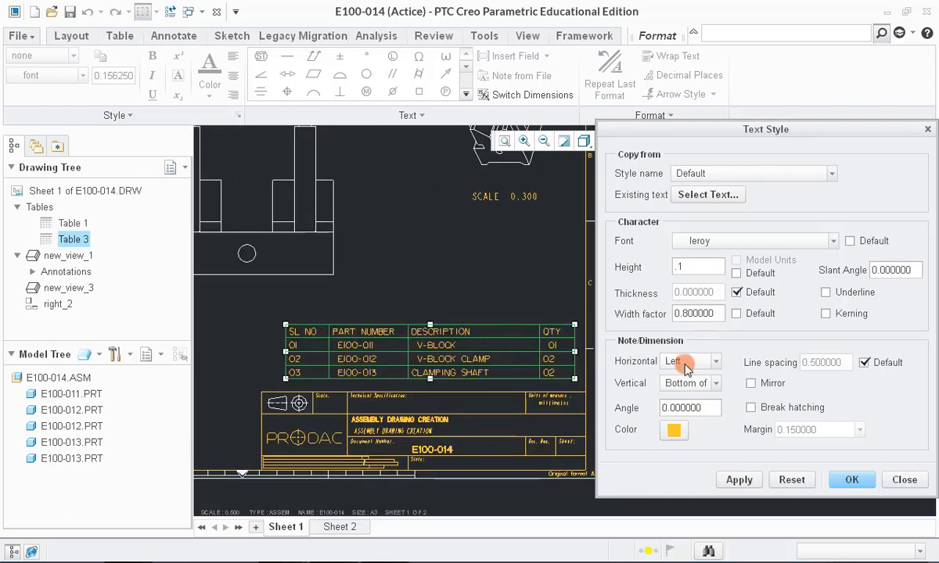
pyautogui.click(675, 387)
pyautogui.click(692, 383)
pyautogui.click(677, 412)
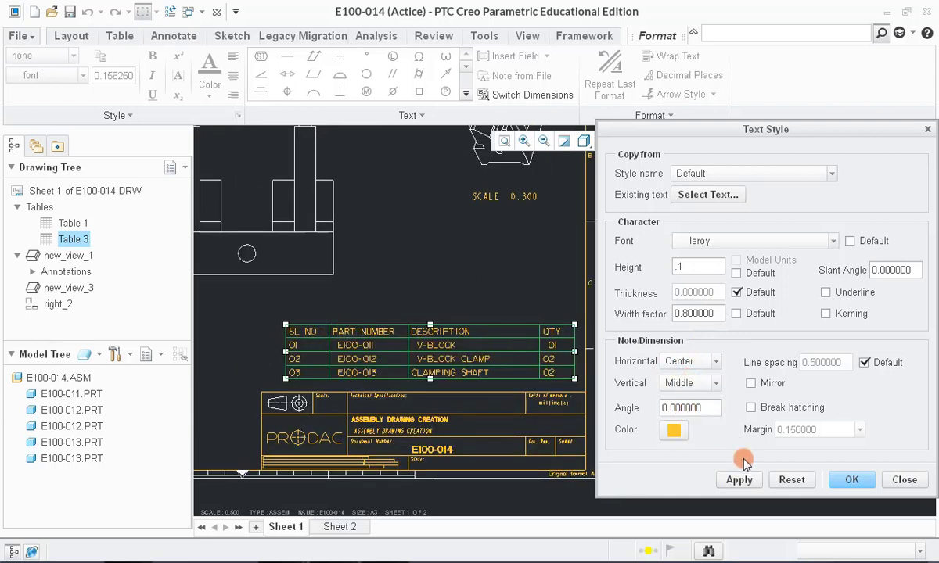
pyautogui.click(738, 480)
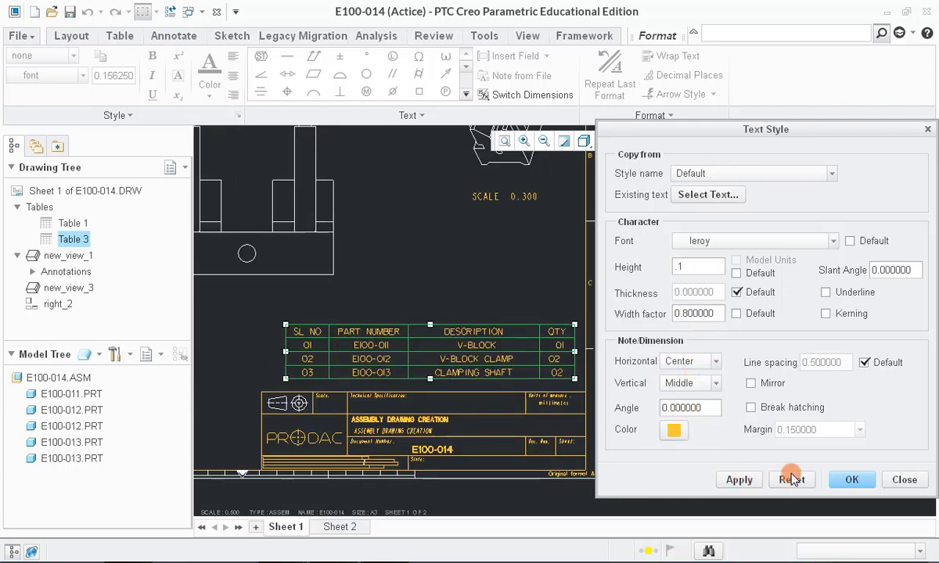
pyautogui.click(849, 480)
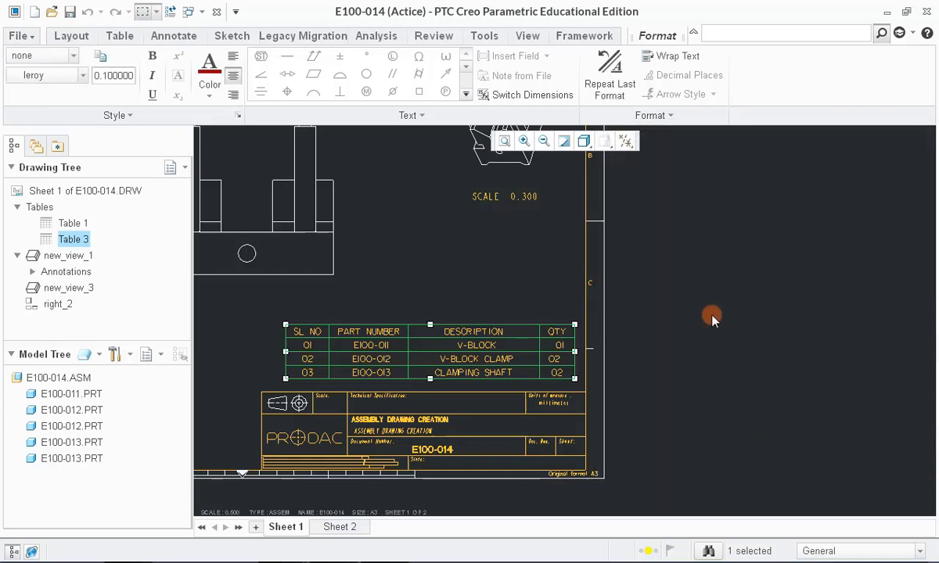
# Edit the quantity cells for the V-BLOCK CLAMP and V-BLOCK rows
pyautogui.scroll(-3, 570, 364)
pyautogui.doubleClick(565, 360)
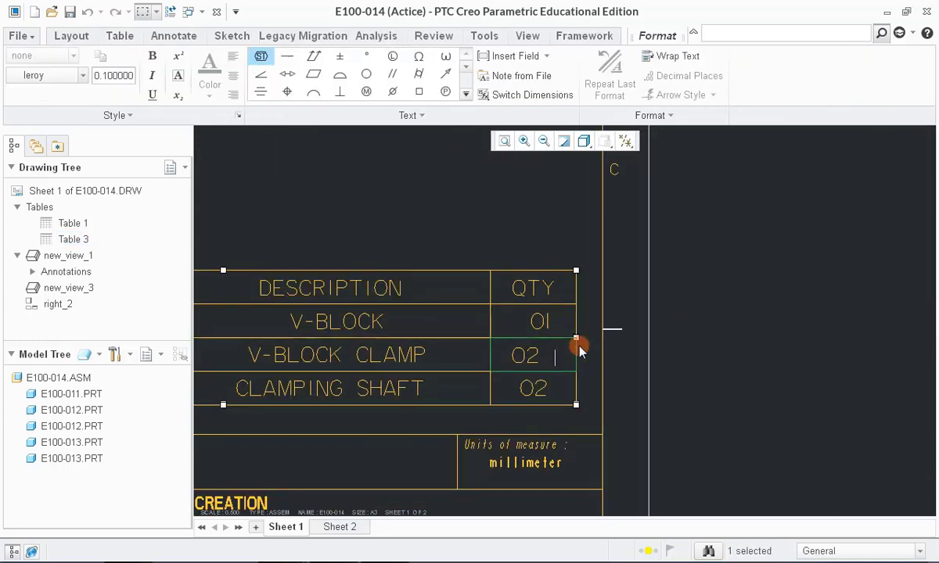
pyautogui.click(524, 322)
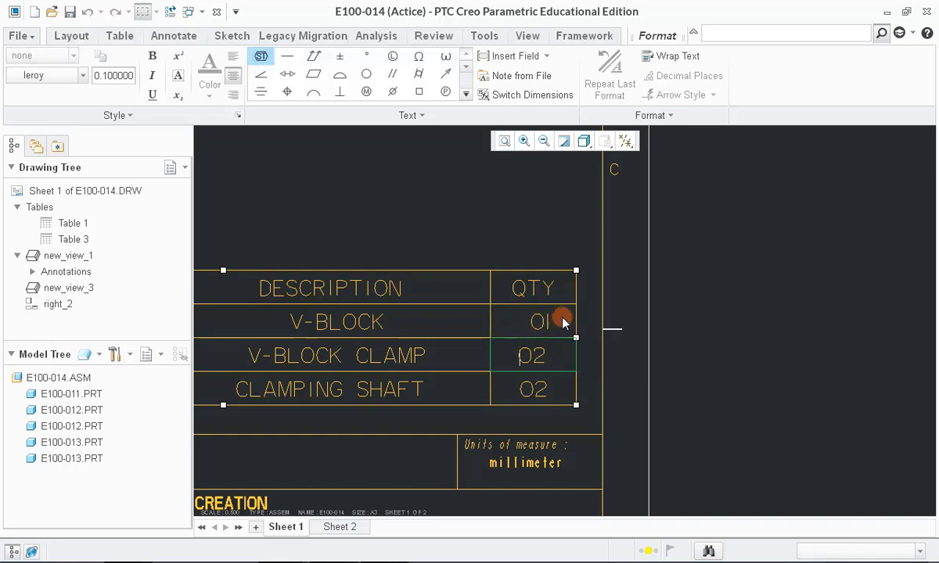
pyautogui.click(682, 278)
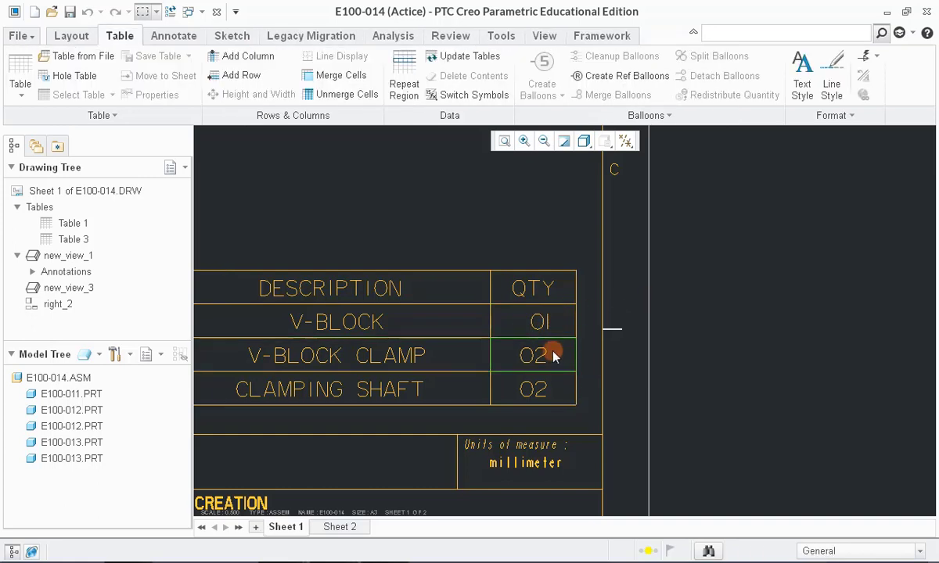
pyautogui.doubleClick(560, 324)
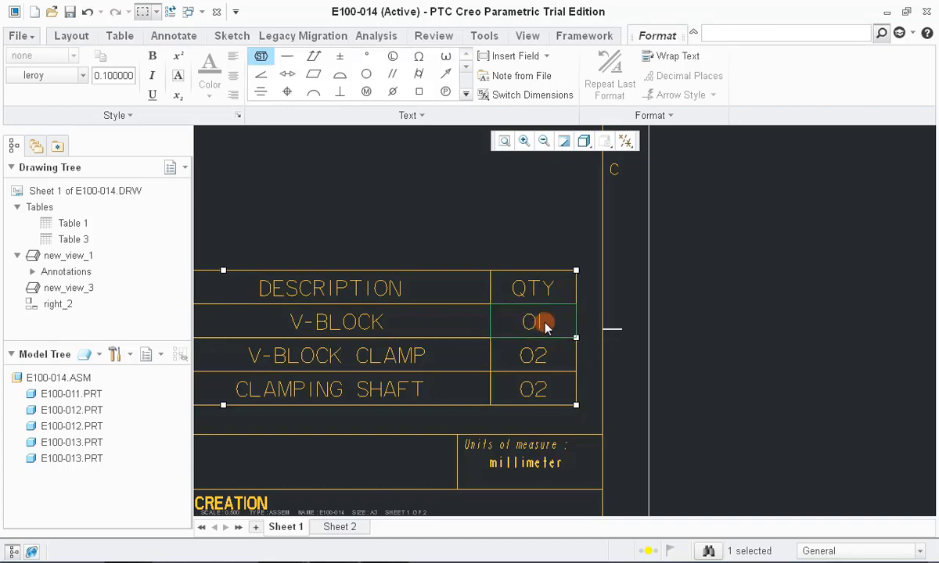
# Dimension the 227.7 overall height from the pin top to the base bottom
pyautogui.click(174, 36)
pyautogui.hotkey('ctrl', 'd')
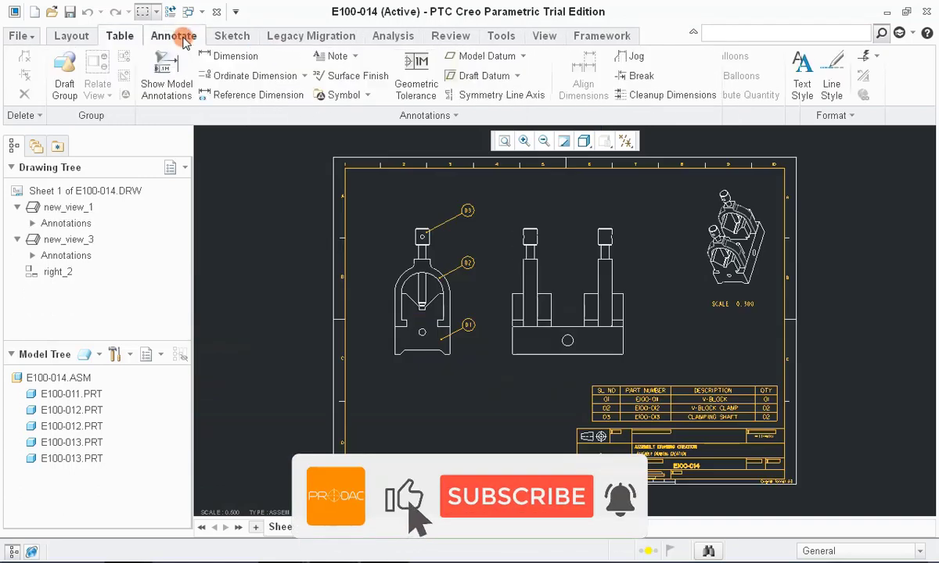
pyautogui.click(234, 55)
pyautogui.scroll(5, 465, 216)
pyautogui.click(581, 210)
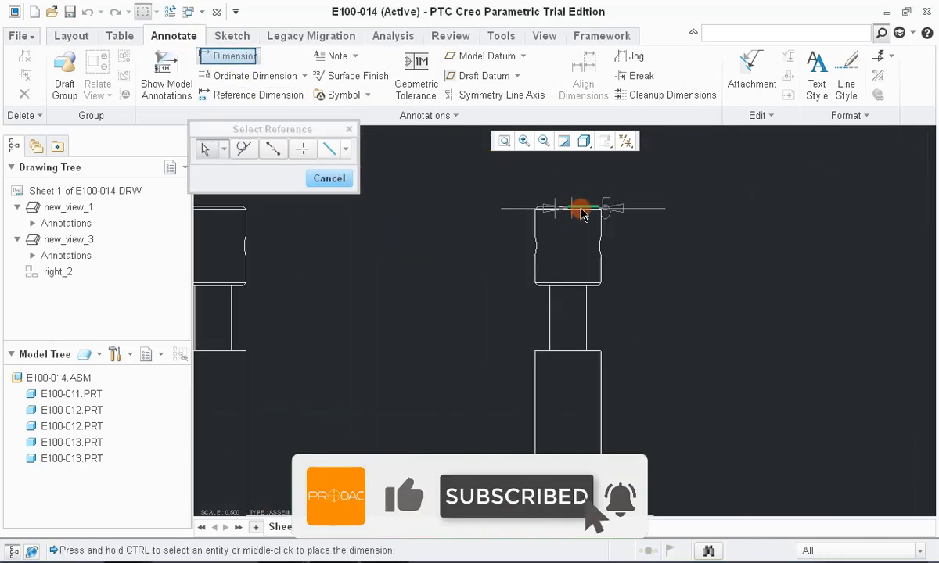
pyautogui.scroll(-3, 584, 380)
pyautogui.keyDown('ctrl'); pyautogui.click(593, 371); pyautogui.keyUp('ctrl')
pyautogui.scroll(-5, 618, 337)
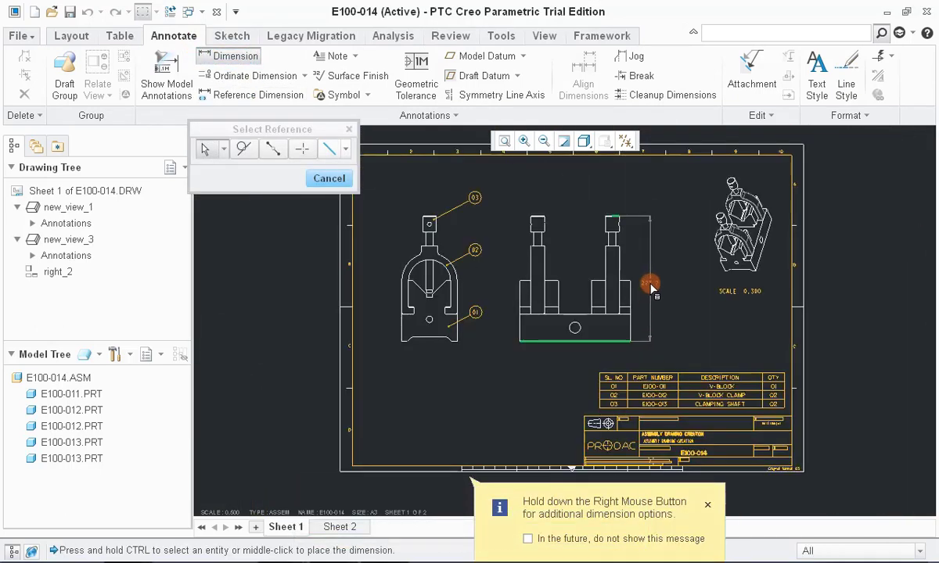
pyautogui.middleClick(661, 274)
# Add the 200 overall width dimension below the base
pyautogui.scroll(3, 657, 259)
pyautogui.scroll(-3, 650, 313)
pyautogui.click(490, 369)
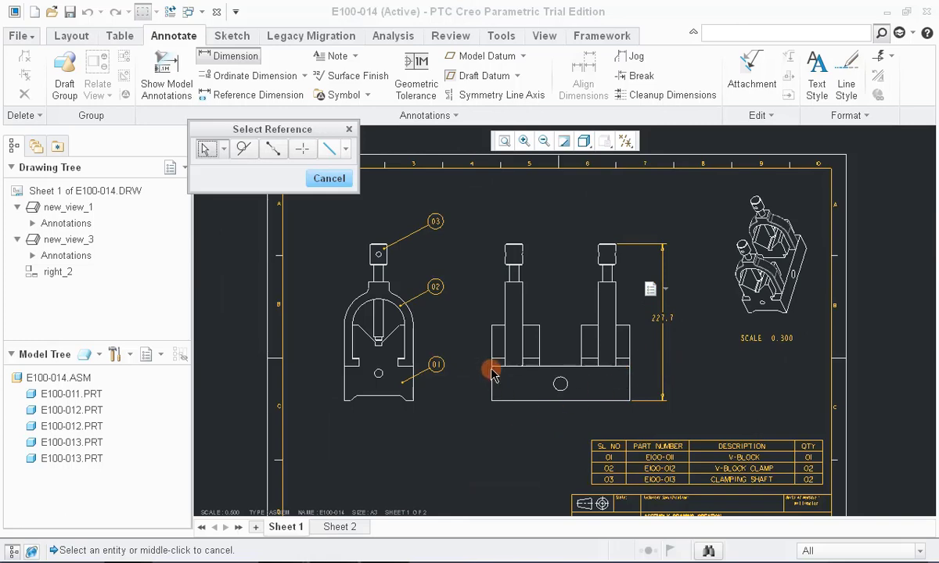
pyautogui.scroll(-1, 501, 337)
pyautogui.scroll(2, 630, 360)
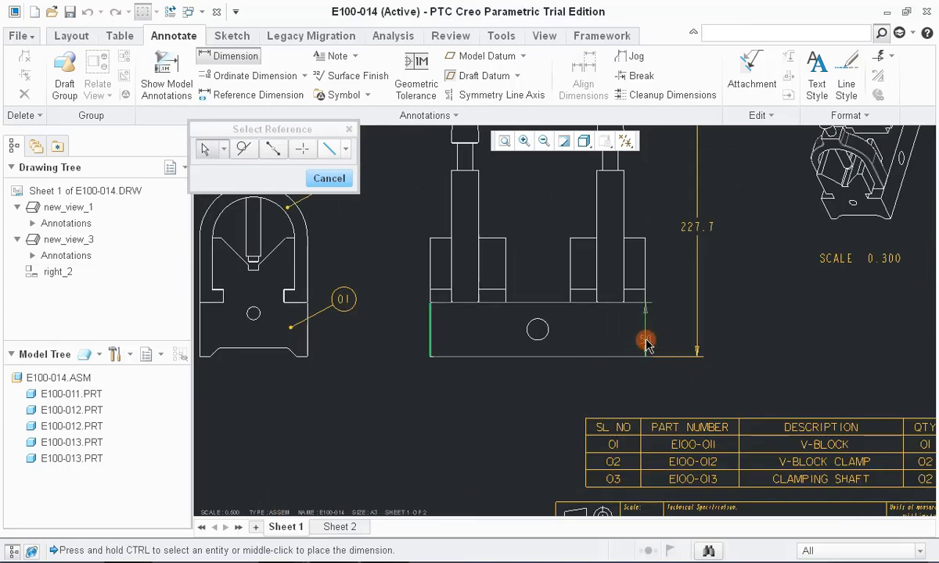
pyautogui.scroll(-2, 647, 345)
pyautogui.middleClick(537, 391)
# Add the 100 width dimension under the V-block and refit the sheet
pyautogui.scroll(-2, 728, 384)
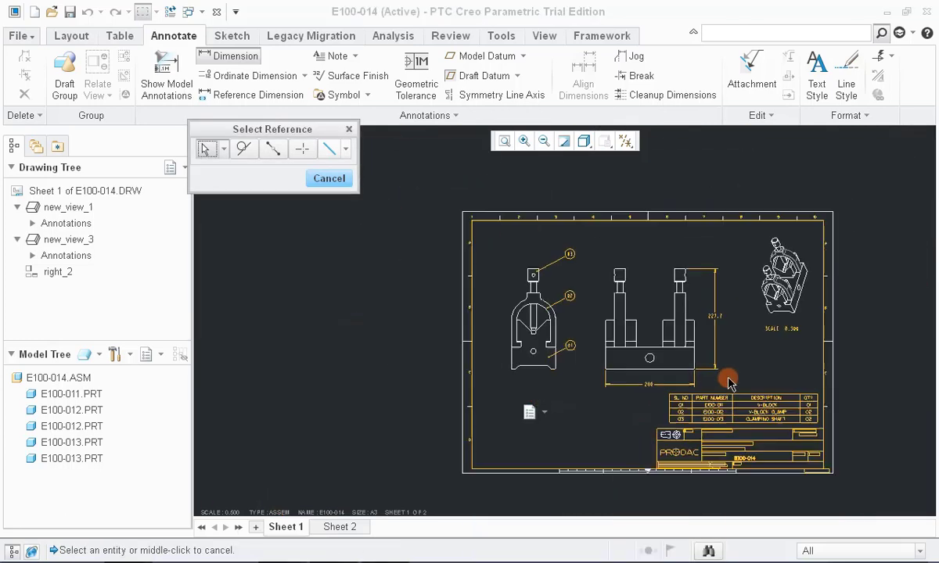
pyautogui.scroll(4, 445, 373)
pyautogui.click(447, 365)
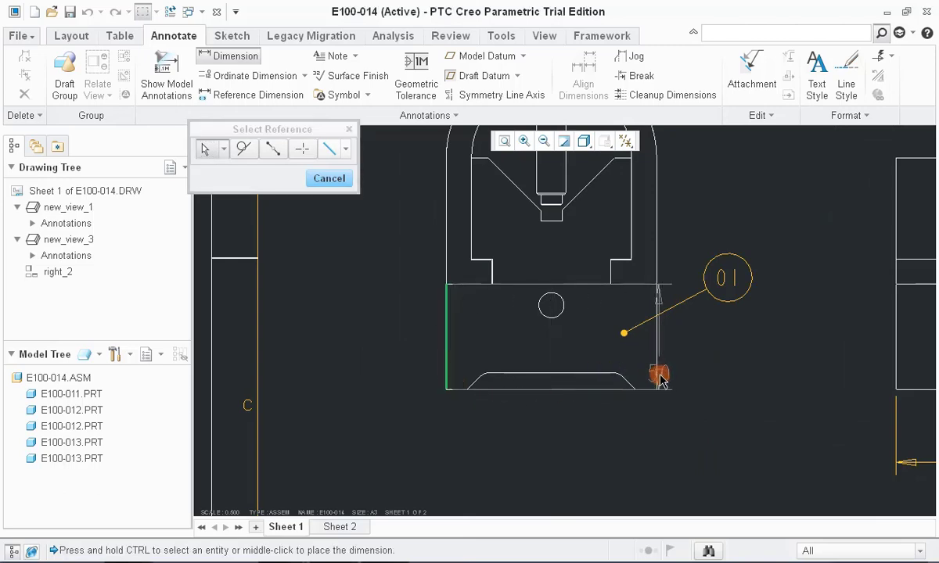
pyautogui.keyDown('ctrl'); pyautogui.click(658, 378); pyautogui.keyUp('ctrl')
pyautogui.middleClick(558, 458)
pyautogui.scroll(-1, 552, 457)
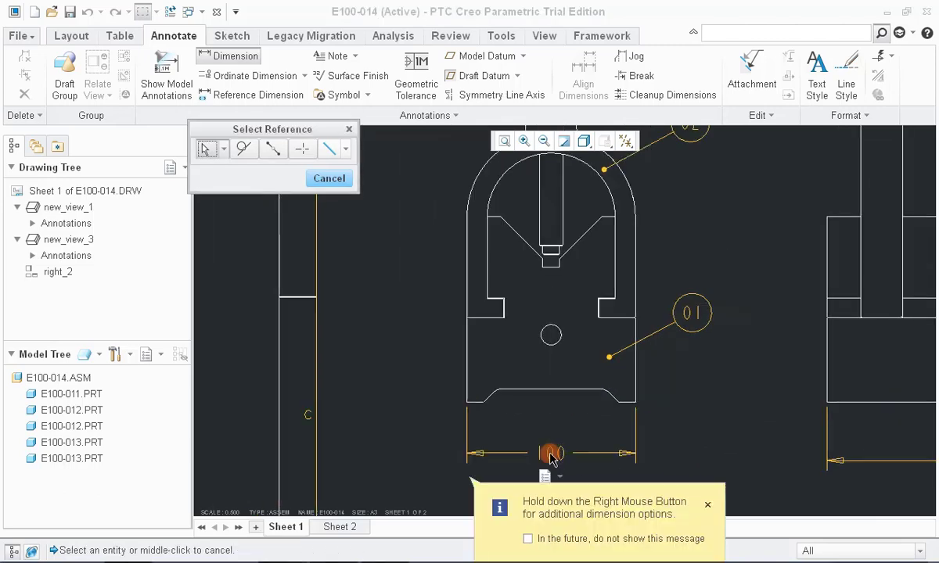
pyautogui.click(708, 507)
pyautogui.scroll(-3, 643, 429)
pyautogui.middleClick(319, 247)
pyautogui.click(500, 145)
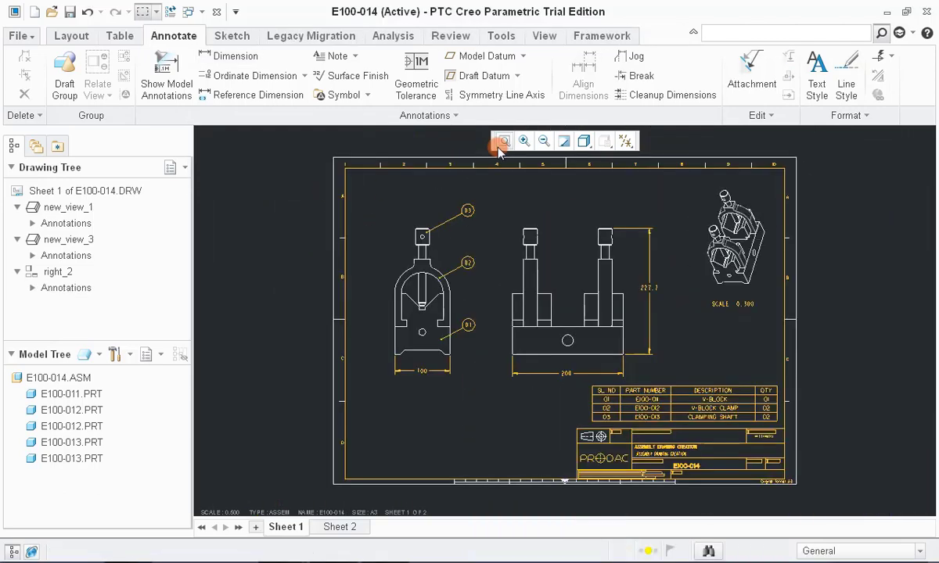
pyautogui.click(330, 528)
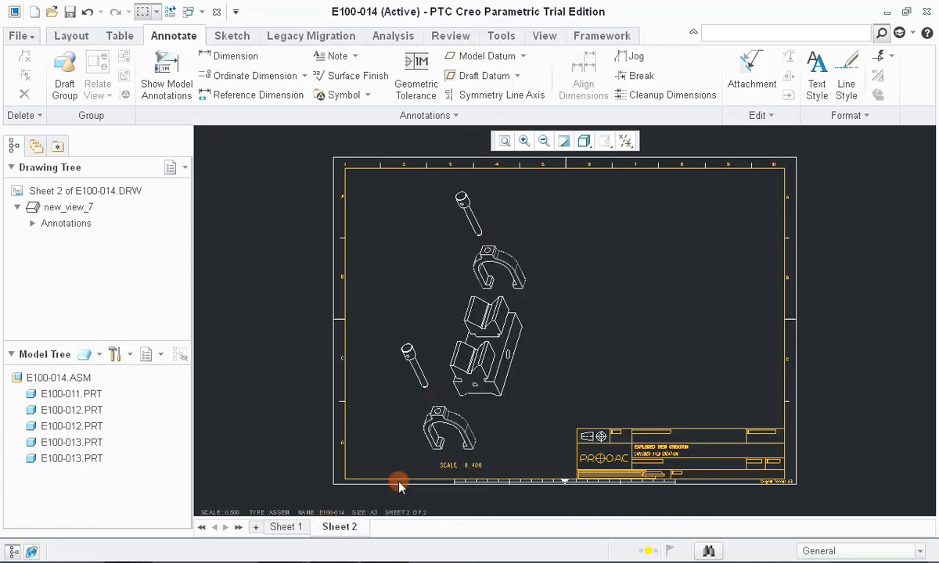
pyautogui.click(286, 527)
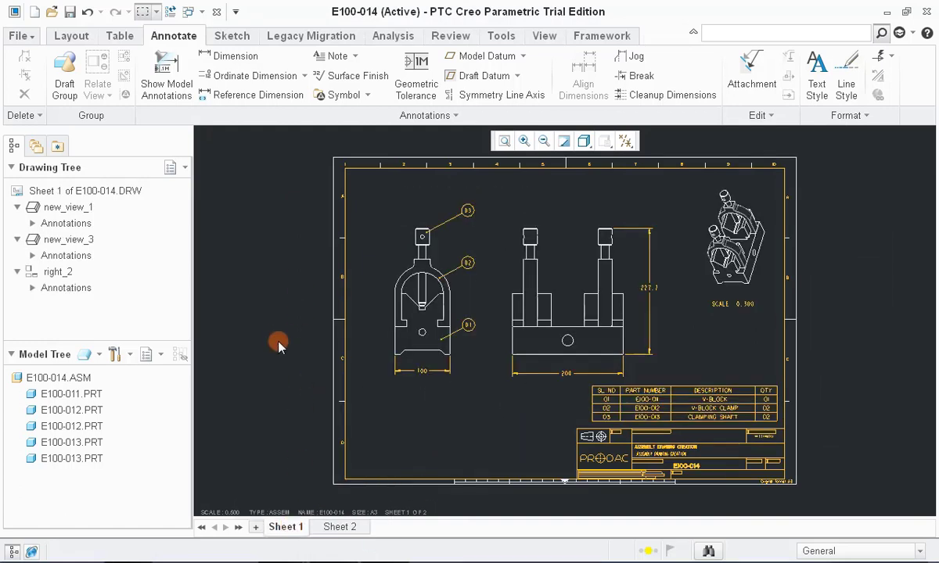